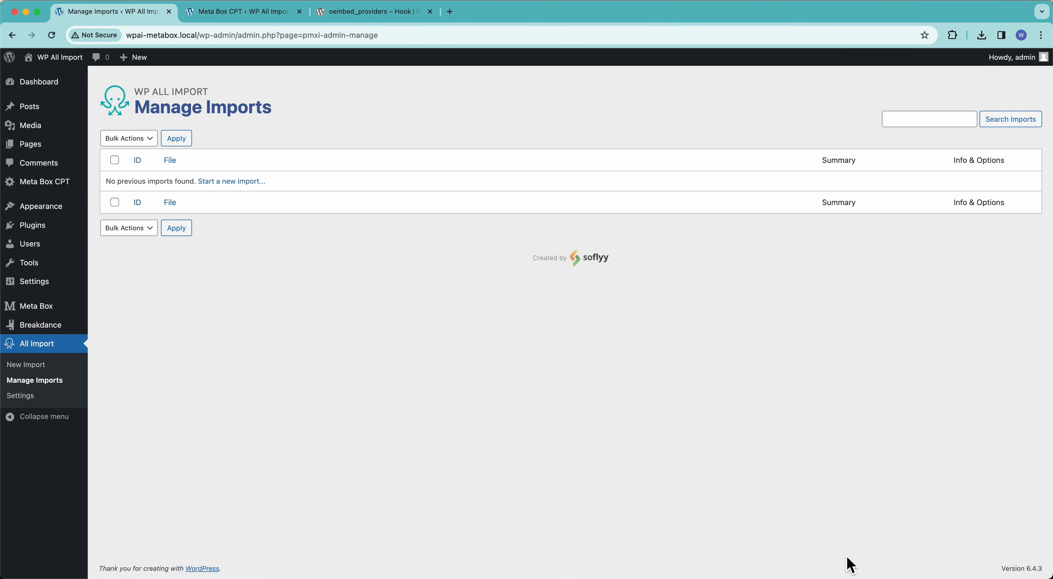
# - Start a new import and upload advanced_fields.csv from the Downloads folder
pyautogui.click(27, 366)
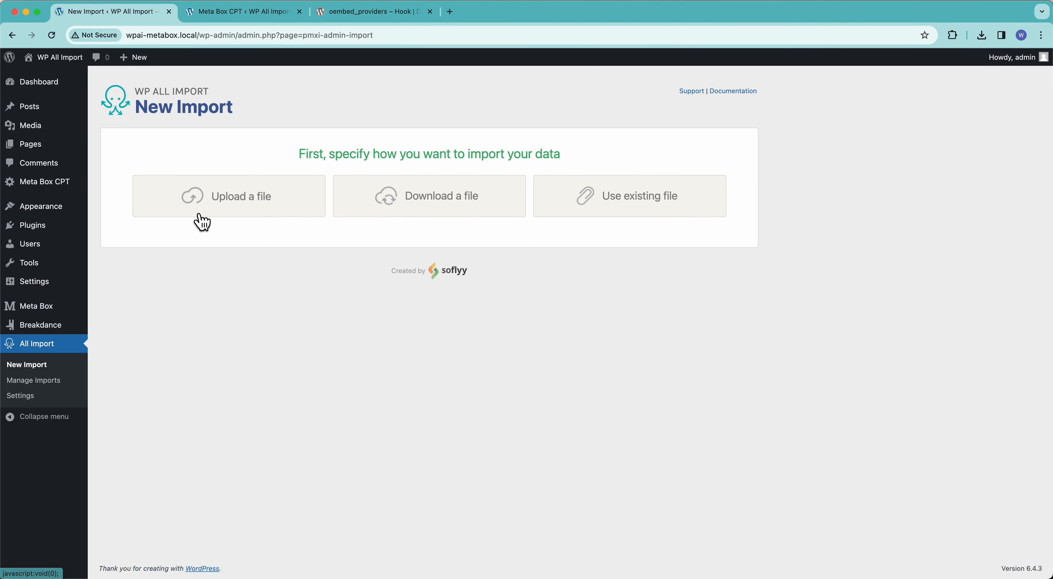
pyautogui.click(217, 214)
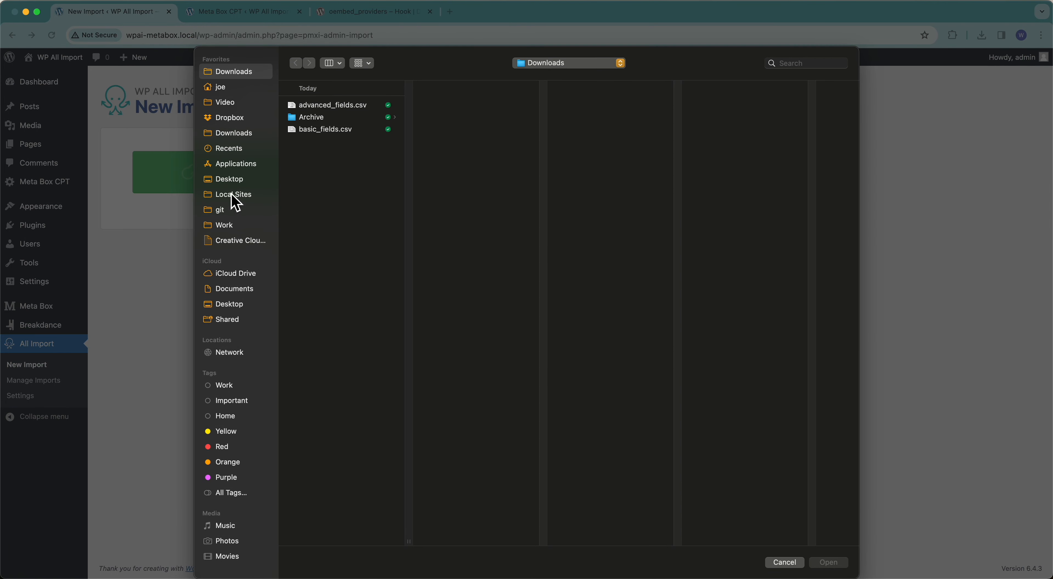
pyautogui.click(343, 109)
pyautogui.doubleClick(342, 108)
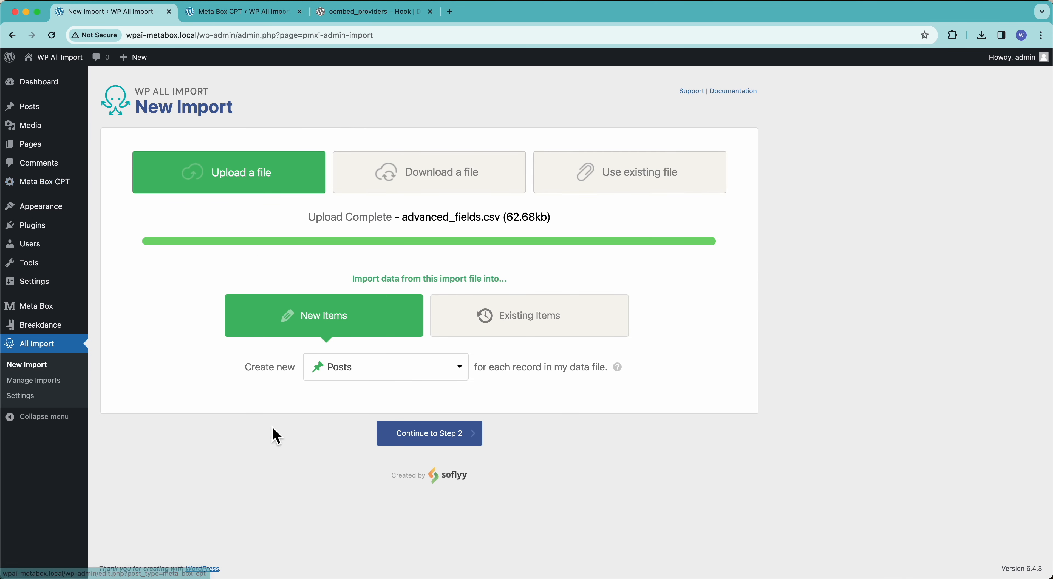
# - Choose Meta Box CPT as the new item type and continue past the file review to the field mapping
pyautogui.click(395, 384)
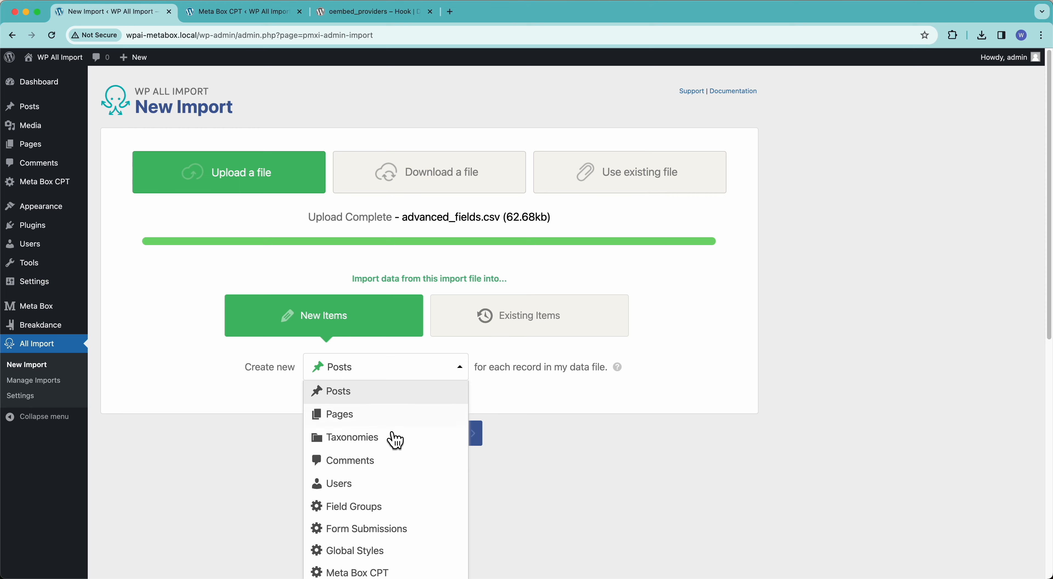
pyautogui.scroll(-3, 395, 435)
pyautogui.click(387, 452)
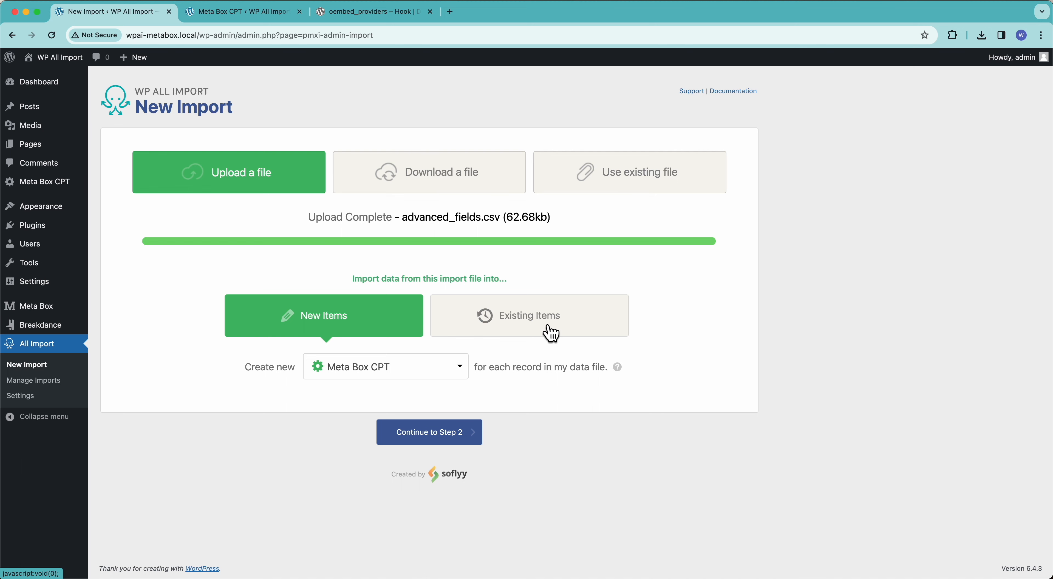
pyautogui.click(400, 441)
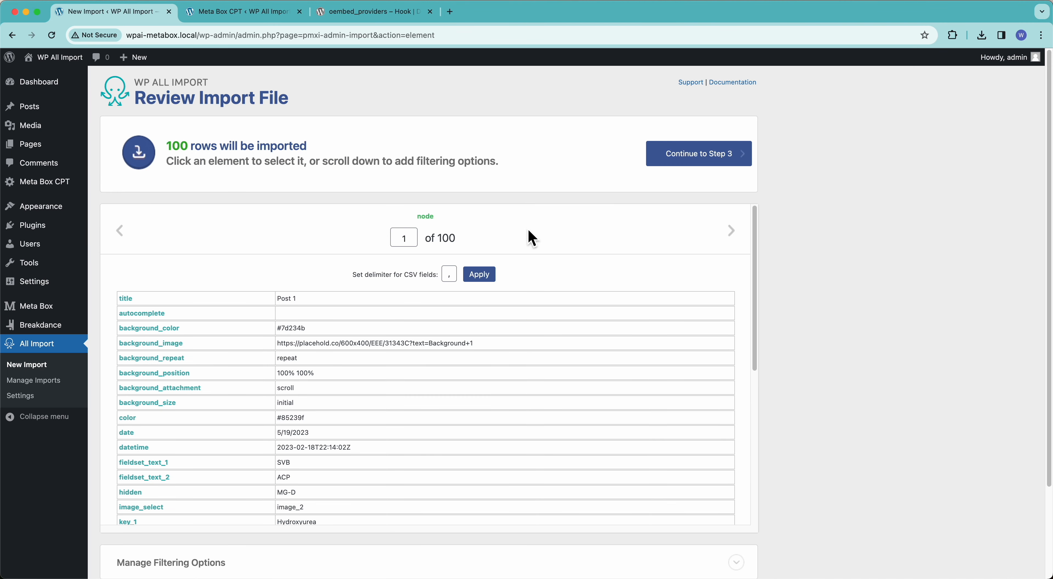
pyautogui.click(702, 156)
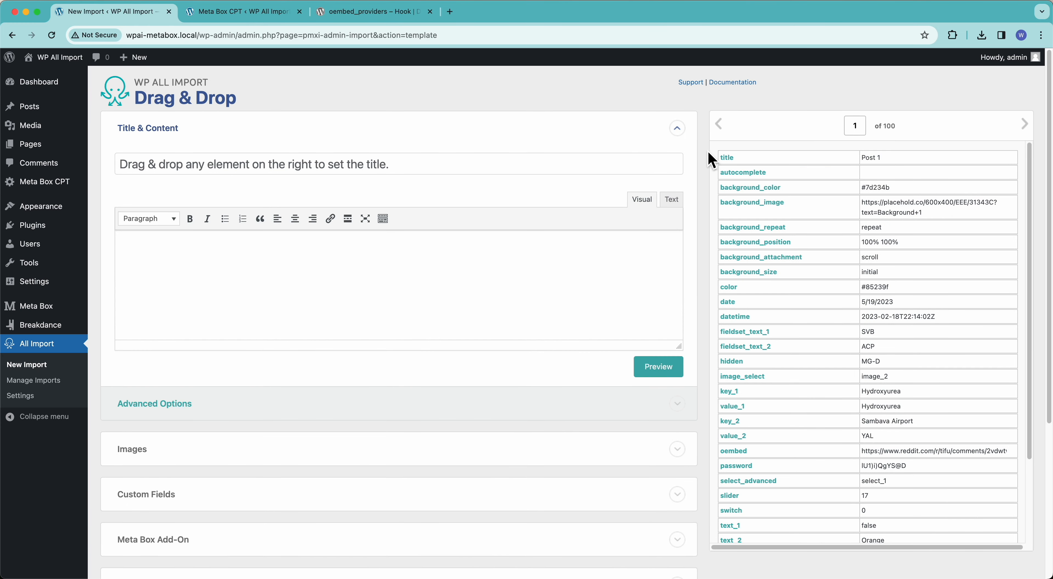
# - Map the title element to the post title and enable the Meta Box Data group in the Meta Box Add-On section
pyautogui.moveTo(725, 159); pyautogui.dragTo(530, 172)
pyautogui.scroll(-5, 479, 344)
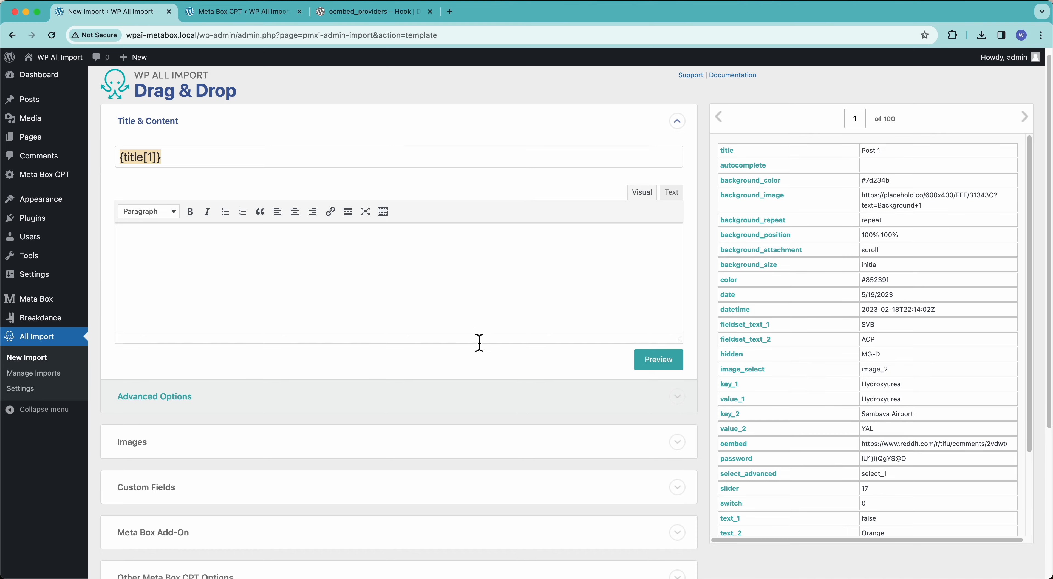
pyautogui.click(258, 327)
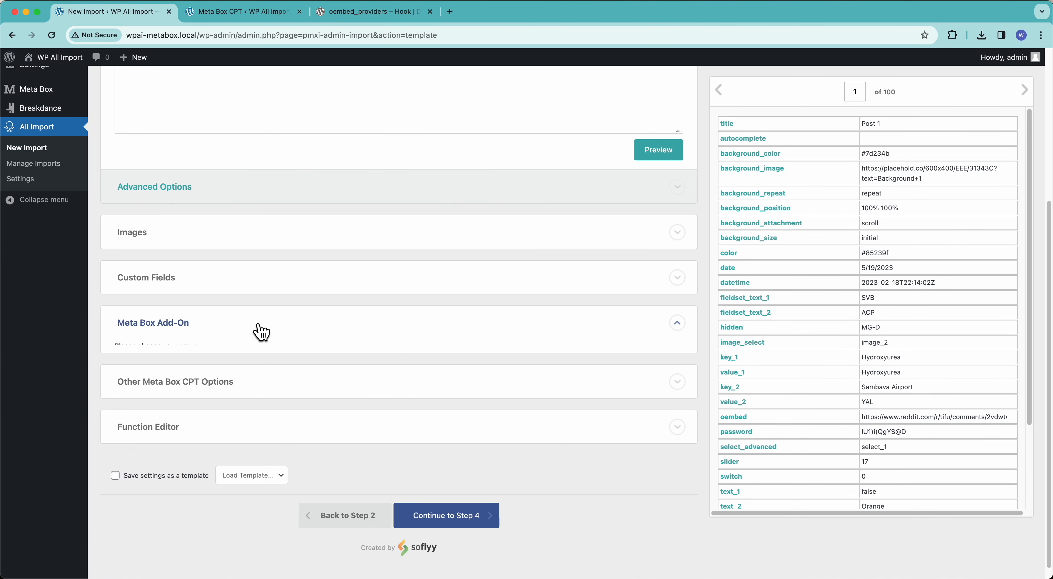
pyautogui.click(119, 363)
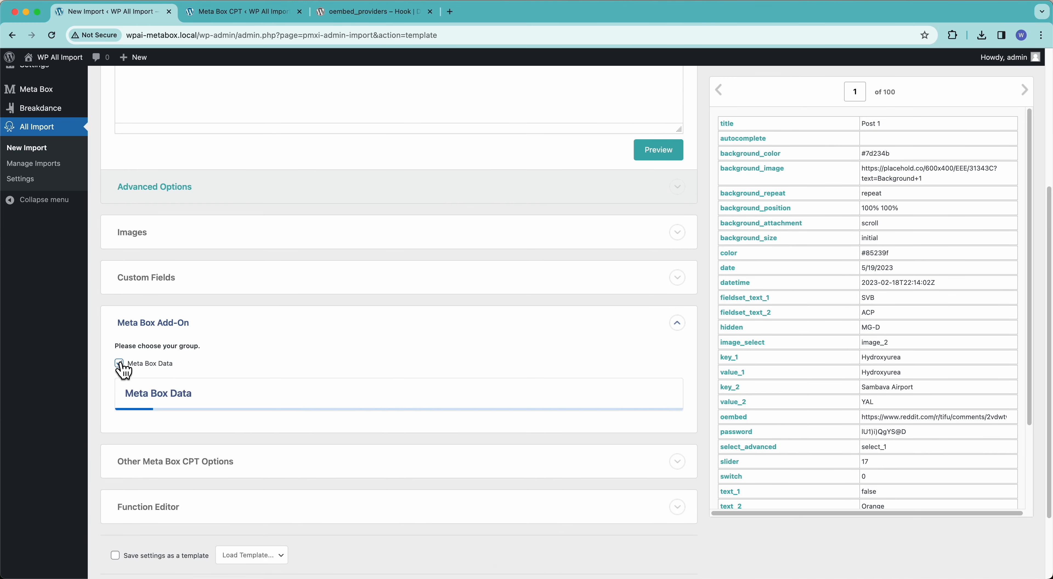
# - Examine the Meta Box Data import fields, and open the Meta Box Data field group separately to review its field definitions
pyautogui.scroll(-7, 354, 342)
pyautogui.scroll(-10, 354, 340)
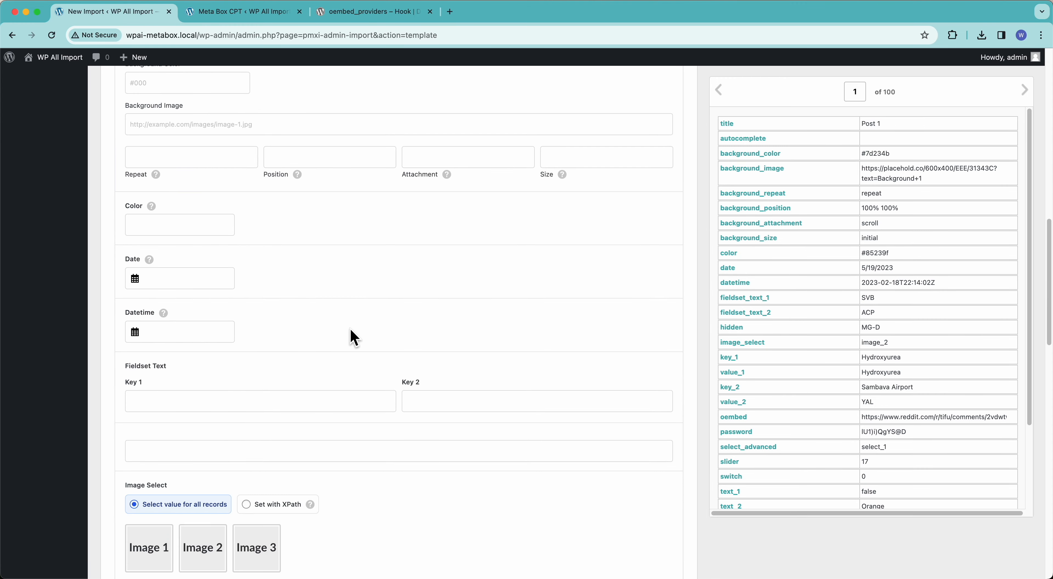
pyautogui.scroll(-7, 357, 340)
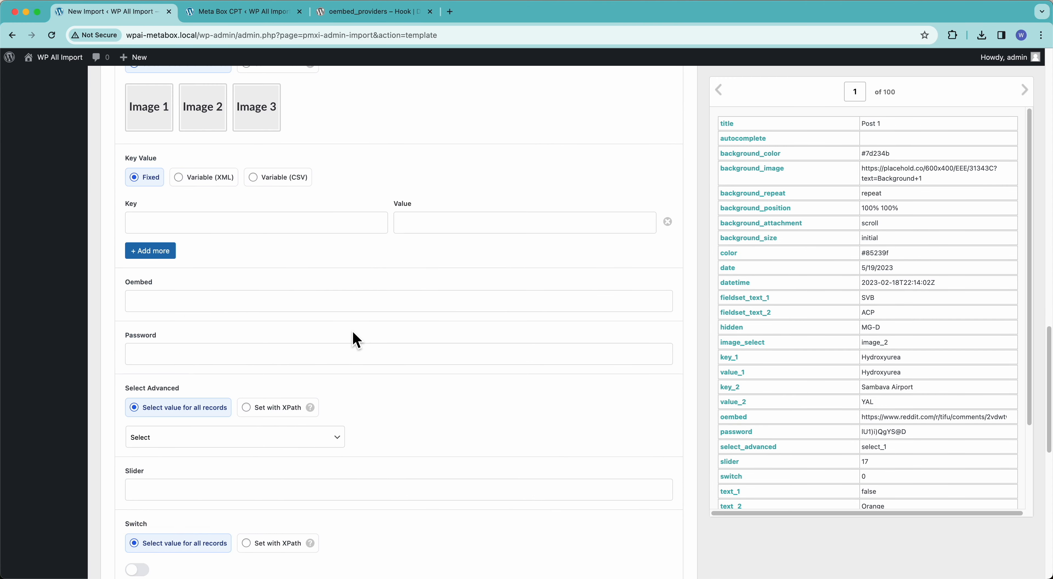
pyautogui.scroll(17, 353, 337)
pyautogui.scroll(12, 352, 332)
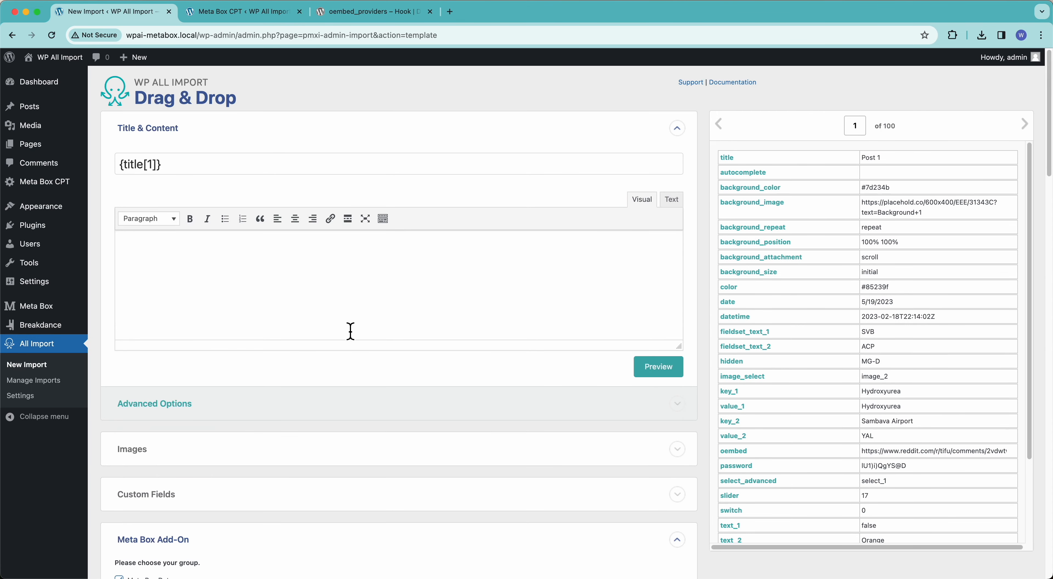
pyautogui.moveTo(47, 306)
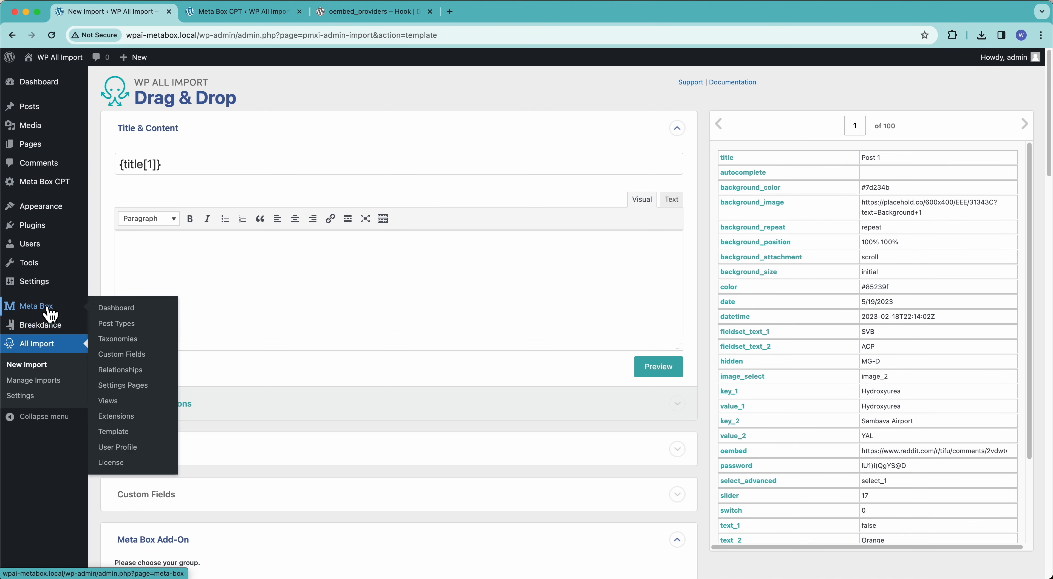
pyautogui.keyDown('super'); pyautogui.click(116, 355); pyautogui.keyUp('super')
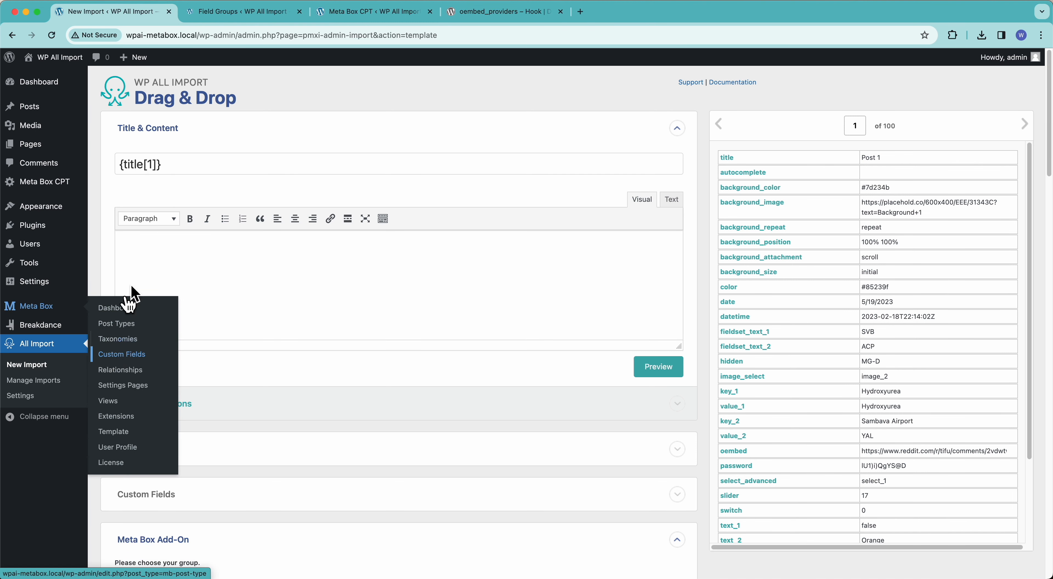
pyautogui.click(229, 12)
pyautogui.click(130, 181)
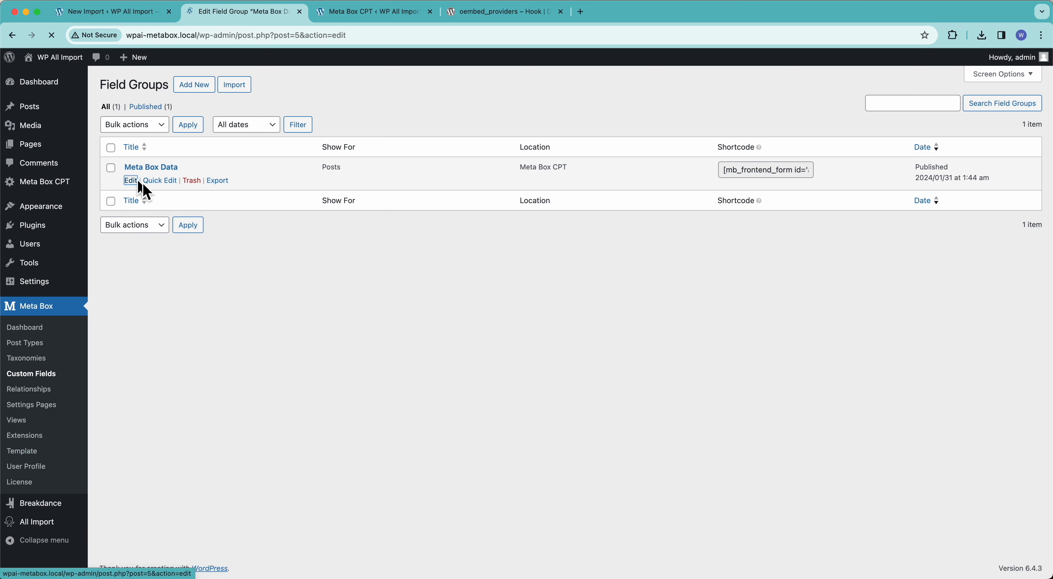
pyautogui.scroll(-3, 349, 261)
pyautogui.scroll(3, 349, 261)
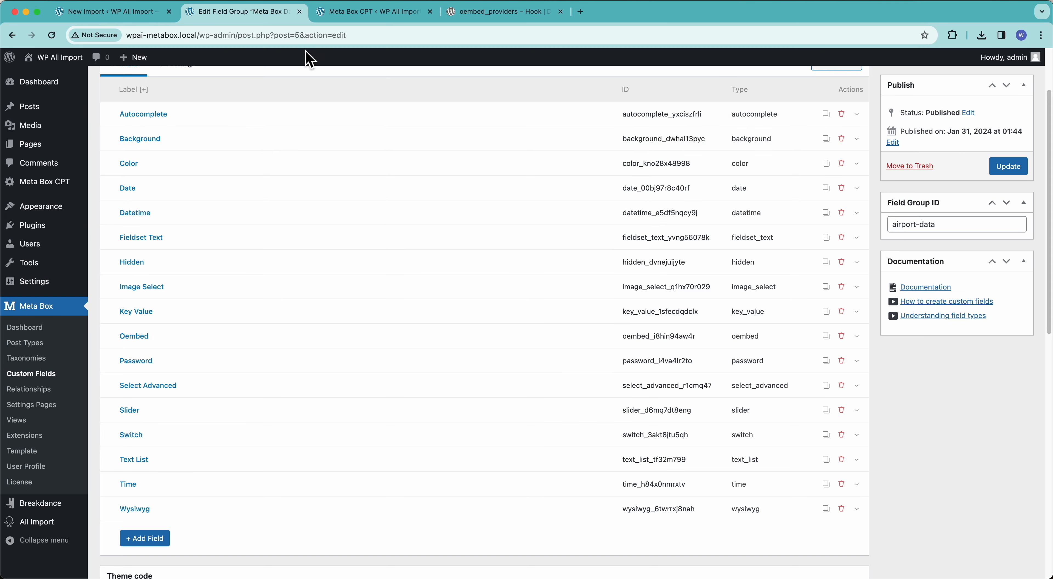
# - Examine the Meta Box Data fields of Manually Added Post, close the field group page and return to the import's Meta Box Data section
pyautogui.click(346, 14)
pyautogui.click(135, 182)
pyautogui.scroll(-3, 182, 294)
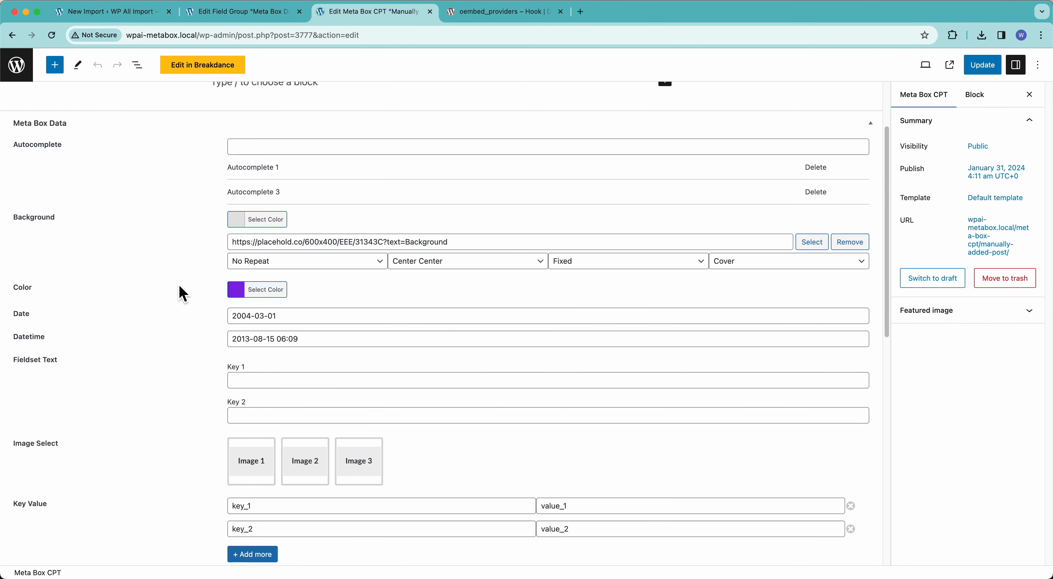
pyautogui.scroll(-3, 182, 294)
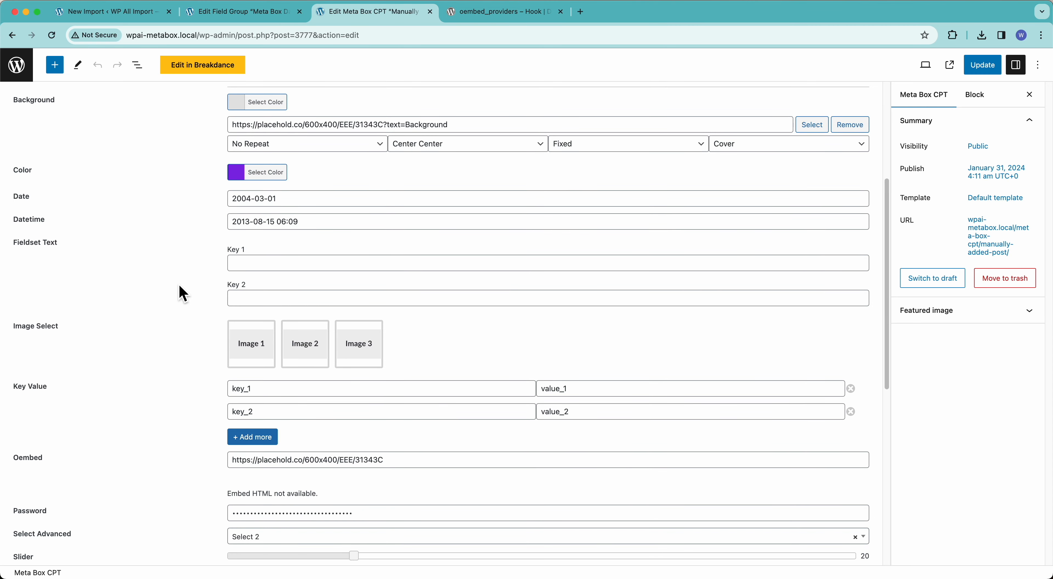
pyautogui.scroll(-4, 183, 294)
pyautogui.scroll(-6, 182, 293)
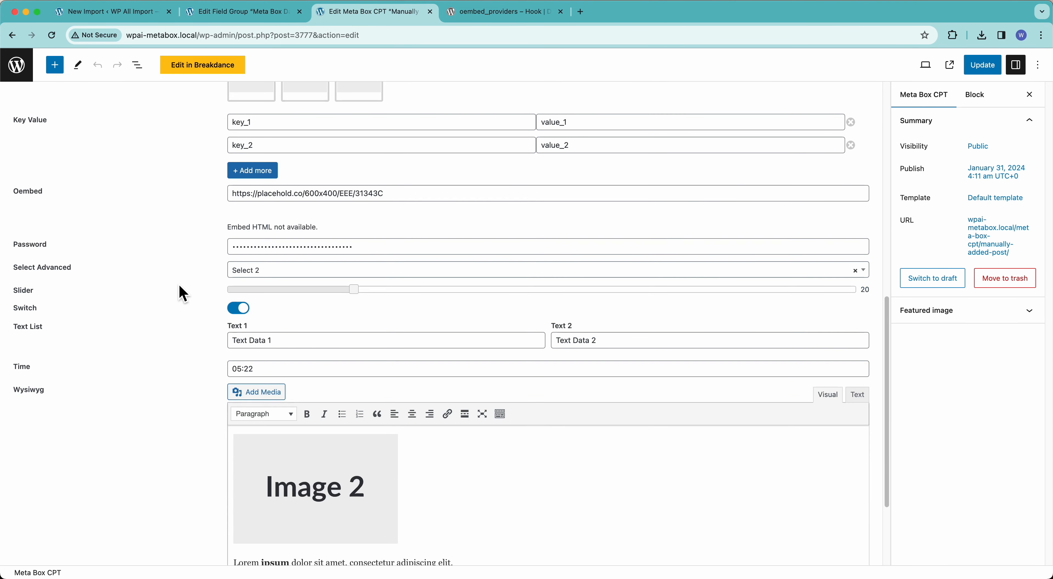
pyautogui.scroll(15, 182, 293)
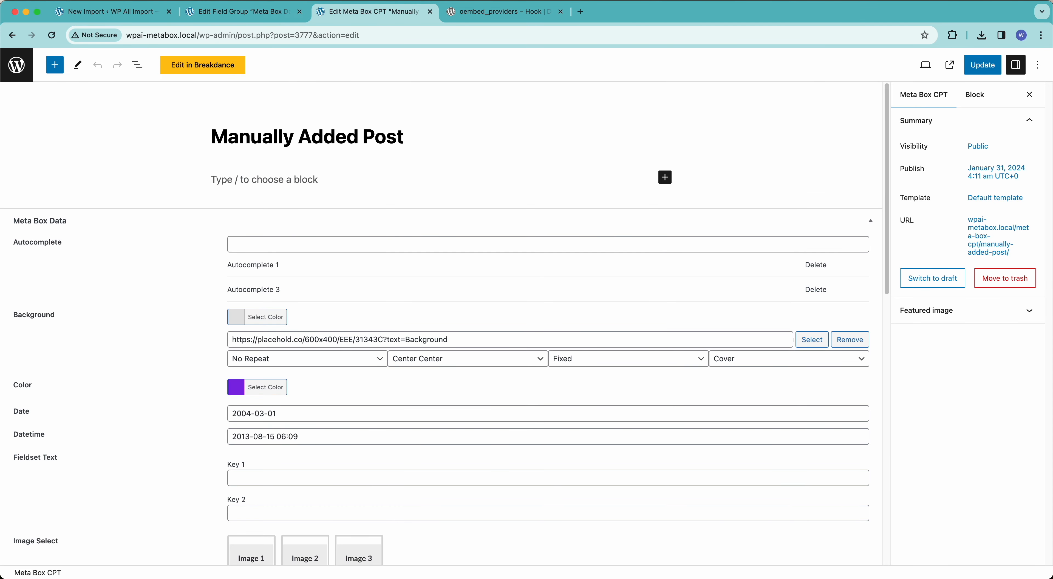
pyautogui.click(157, 14)
pyautogui.click(300, 12)
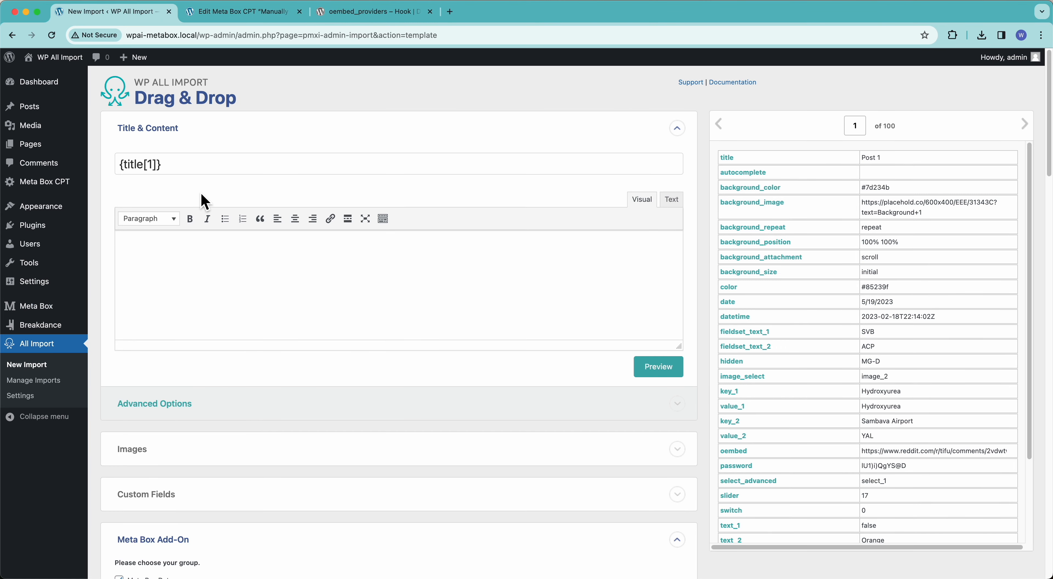
pyautogui.scroll(-6, 203, 200)
pyautogui.scroll(-5, 203, 201)
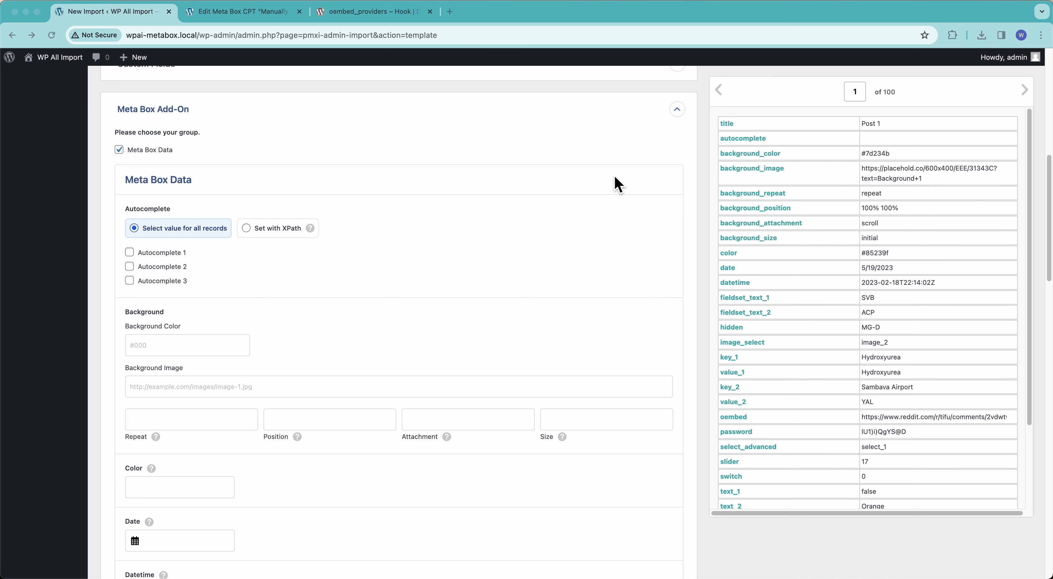
# - Replace the Autocomplete entries of Manually Added Post with Autocomplete 2
pyautogui.click(241, 12)
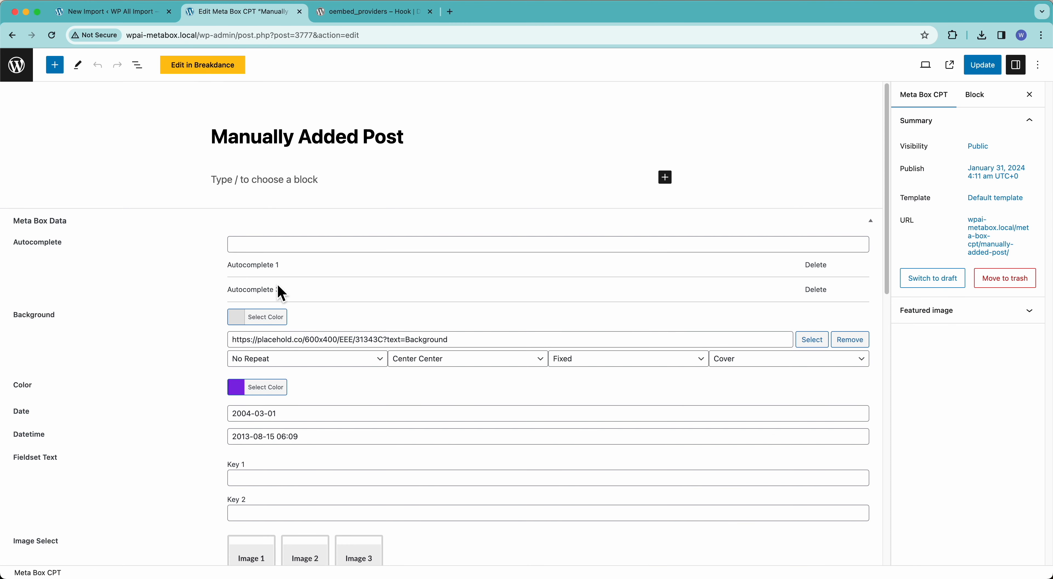
pyautogui.click(820, 270)
pyautogui.click(820, 270)
pyautogui.click(343, 250)
pyautogui.write('aut')
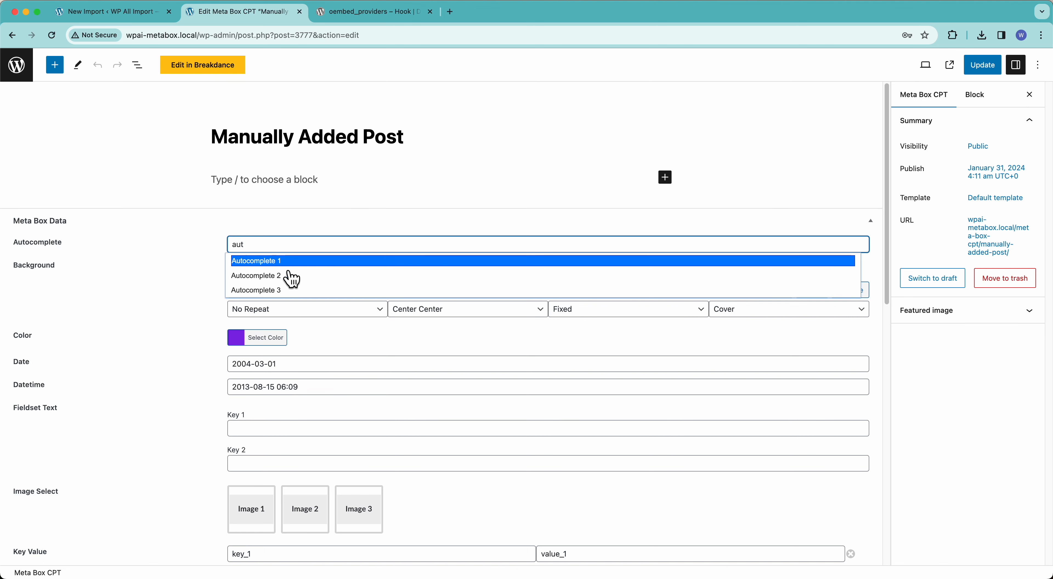
pyautogui.click(268, 276)
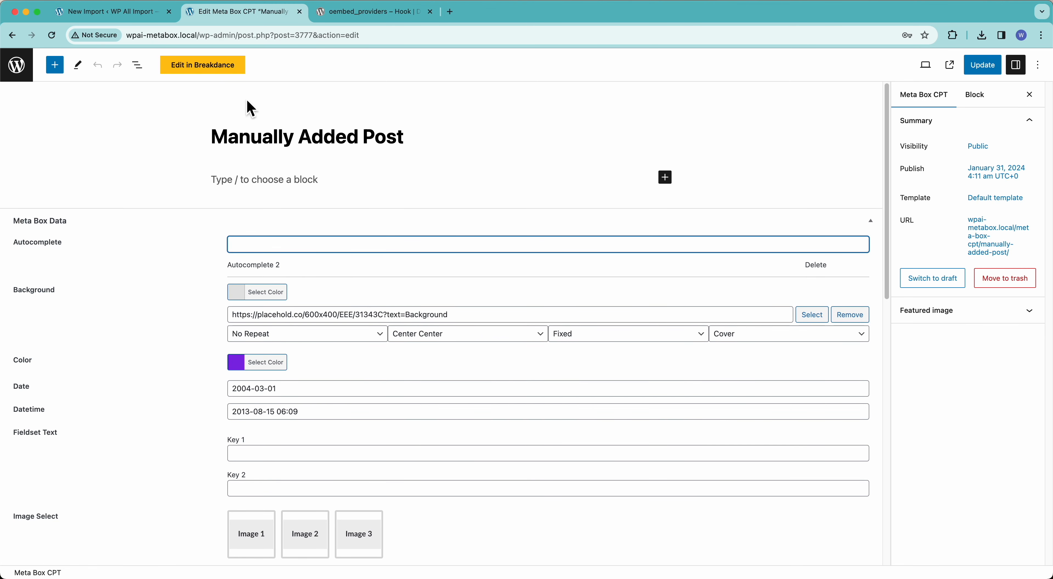
# - In the import template, set the Autocomplete field with XPath and map it to the autocomplete element, checking records 2 and 3
pyautogui.click(157, 12)
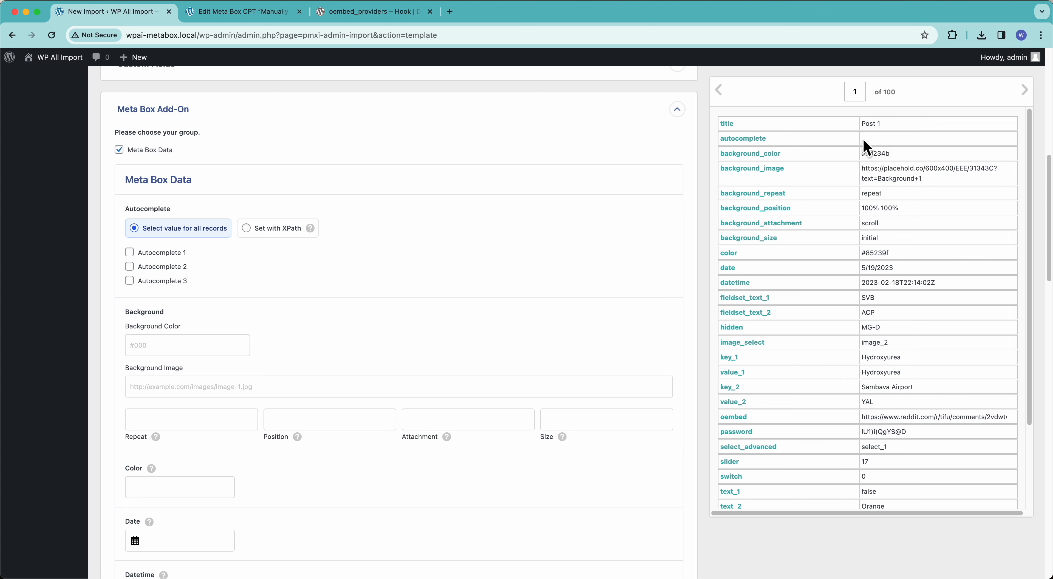
pyautogui.click(1025, 92)
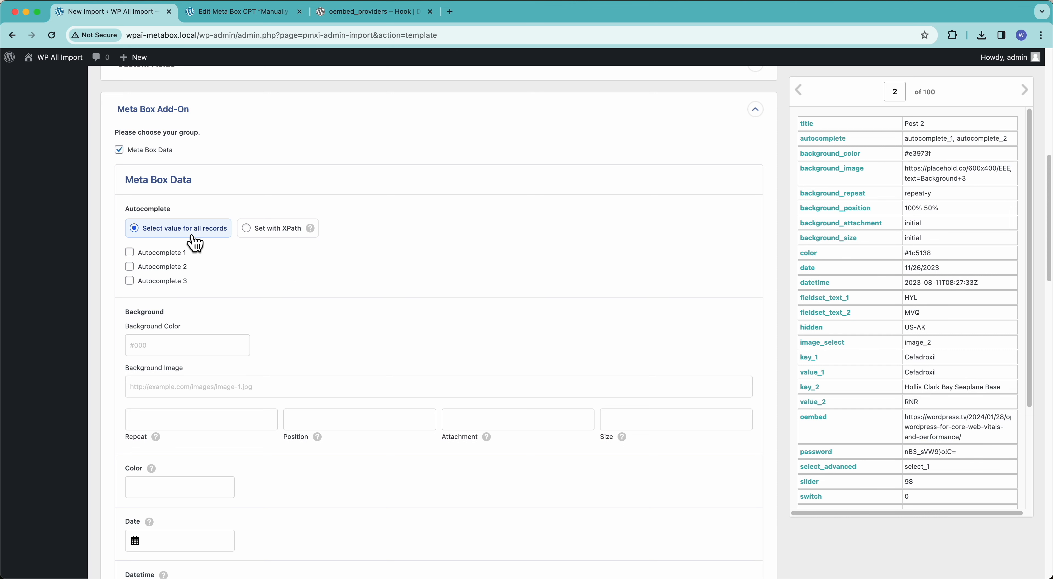
pyautogui.click(175, 253)
pyautogui.click(164, 282)
pyautogui.click(264, 235)
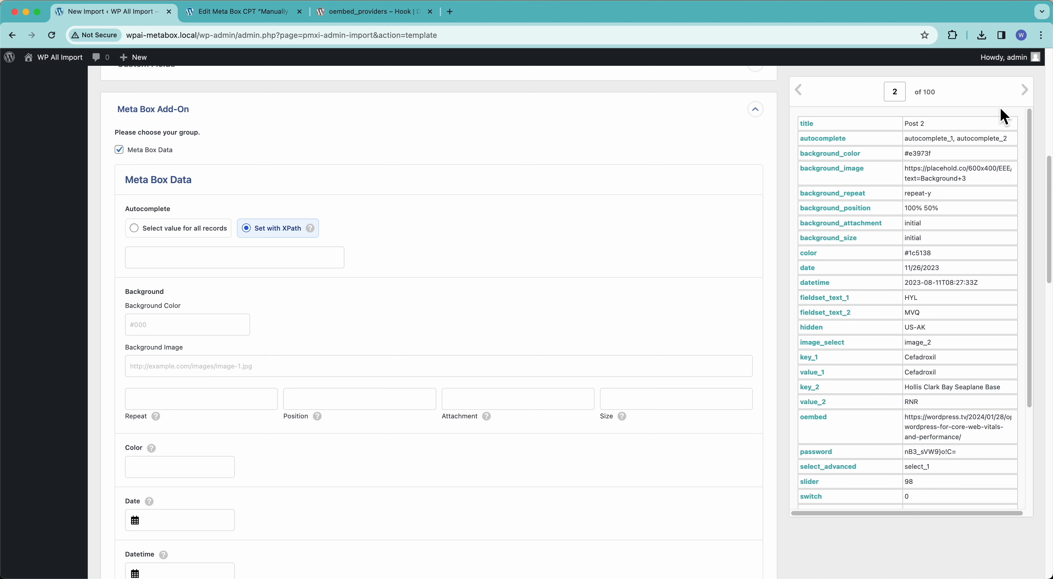
pyautogui.click(1025, 92)
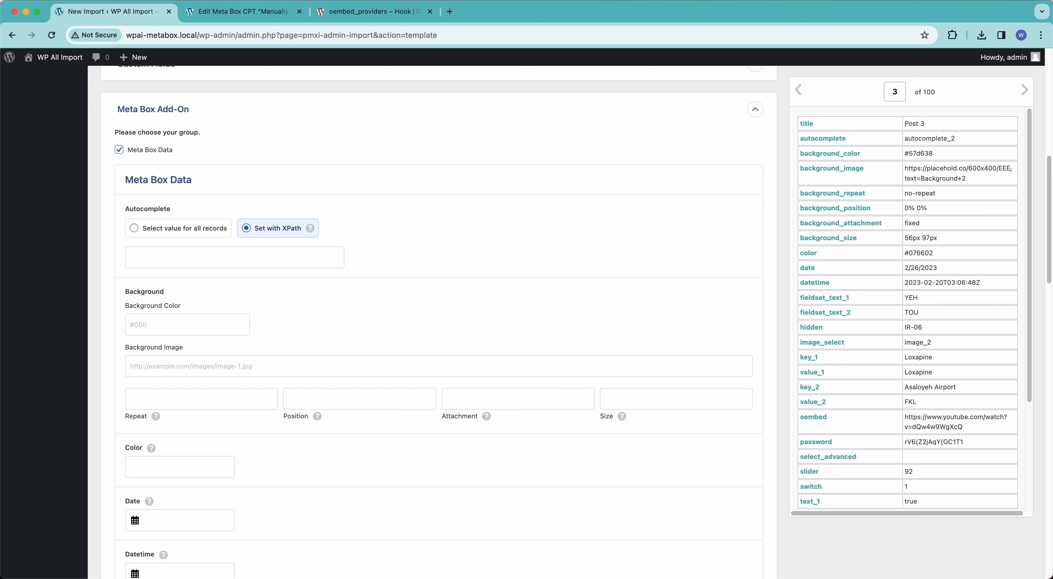
pyautogui.moveTo(837, 143); pyautogui.dragTo(328, 265)
pyautogui.scroll(-2, 400, 362)
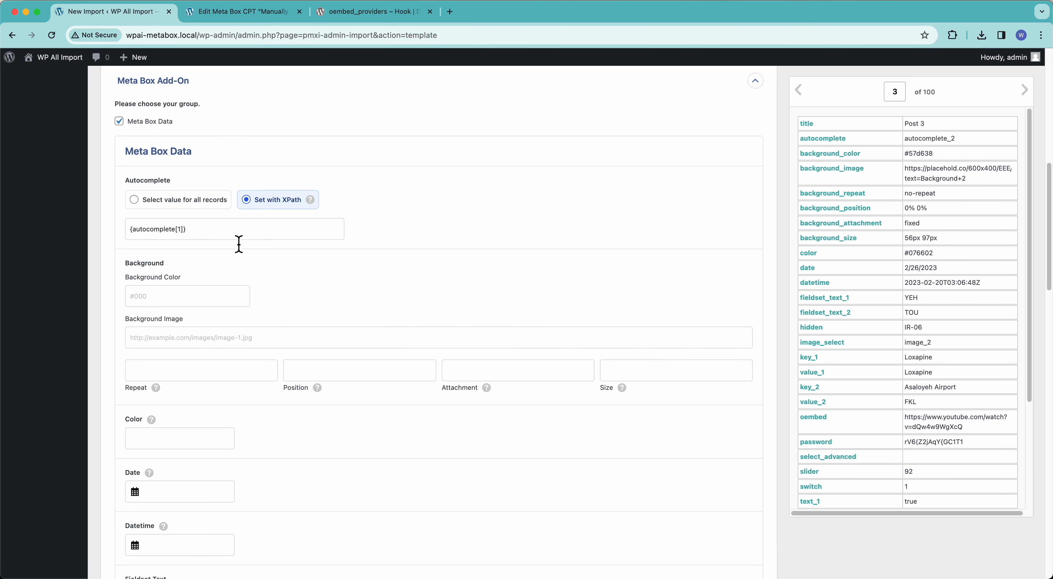
# - Check the Background settings of Manually Added Post, and map the import's Background Color and Background Image to background_color and background_image
pyautogui.click(245, 12)
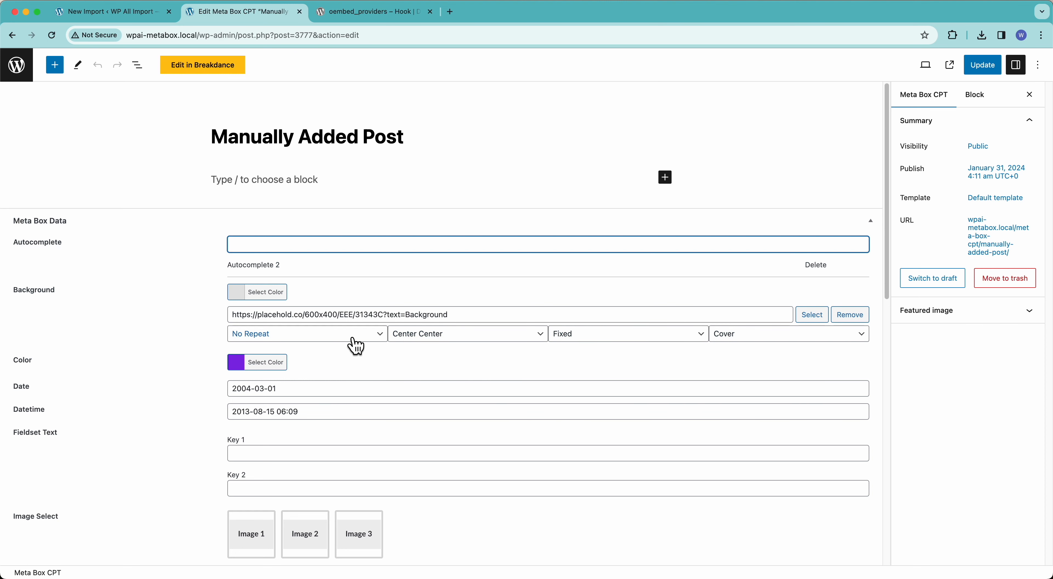
pyautogui.click(114, 12)
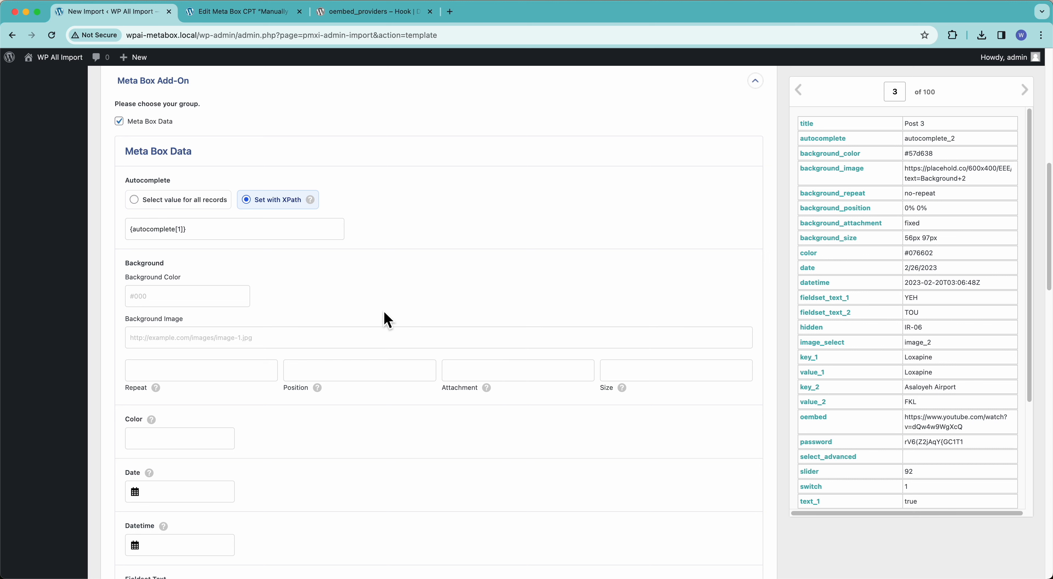
pyautogui.moveTo(858, 157); pyautogui.dragTo(198, 298)
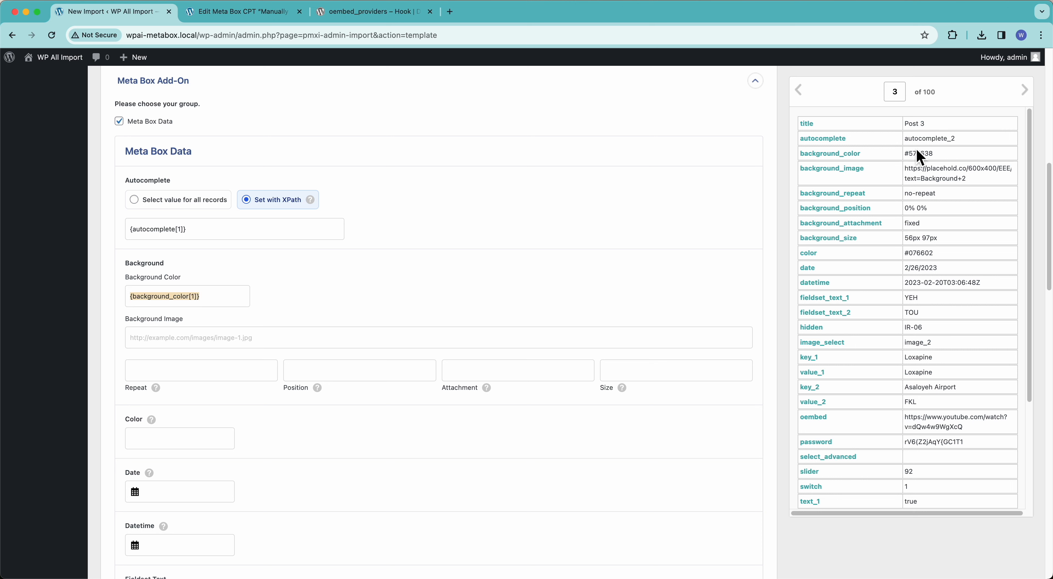
pyautogui.moveTo(845, 186); pyautogui.dragTo(249, 341)
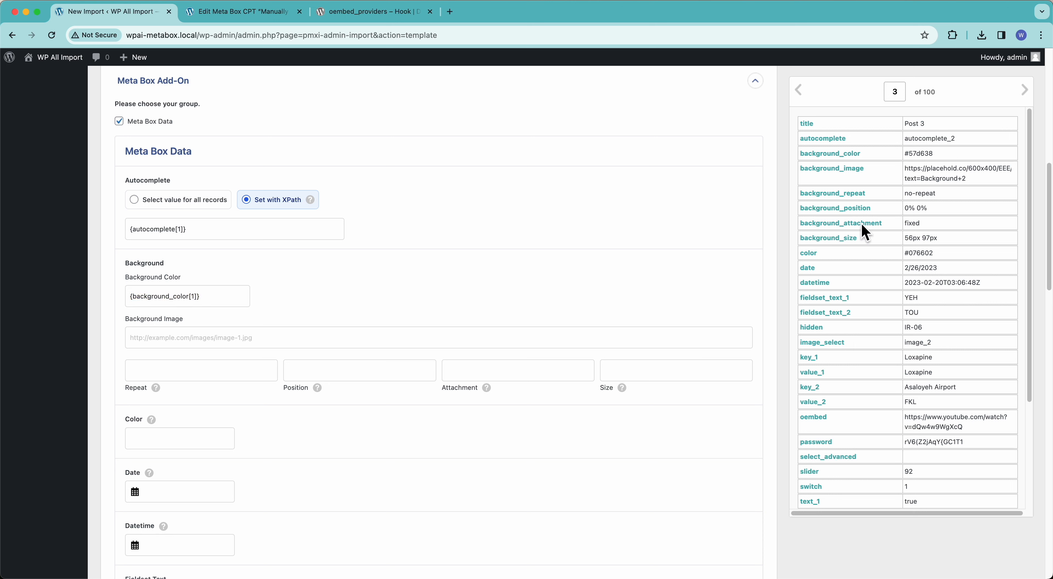
pyautogui.moveTo(853, 179); pyautogui.dragTo(229, 342)
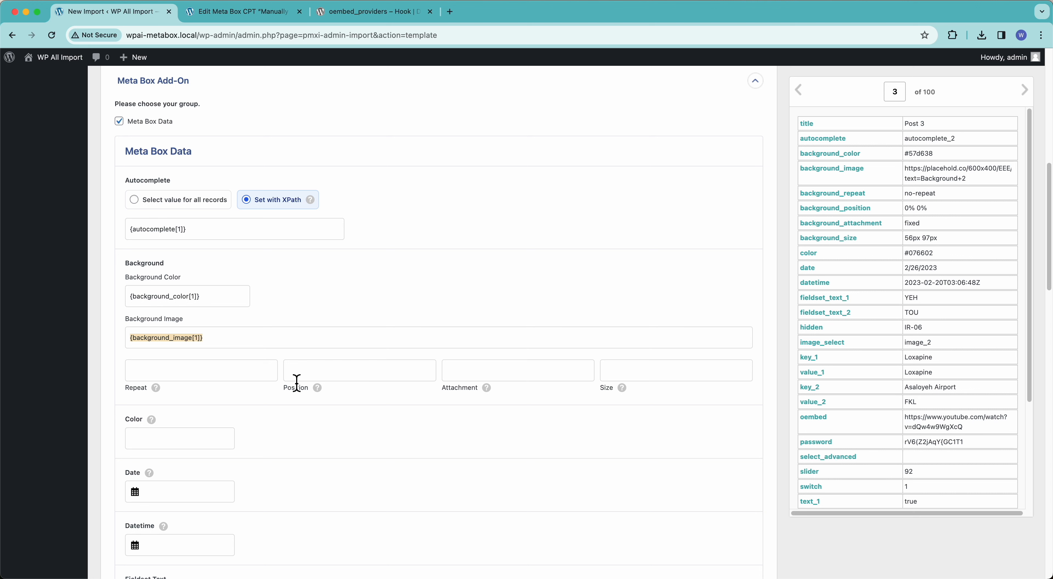
# - Examine the help for the Background Repeat, Position, Attachment and Size fields, comparing it with the data in records 3 through 11
pyautogui.moveTo(160, 394)
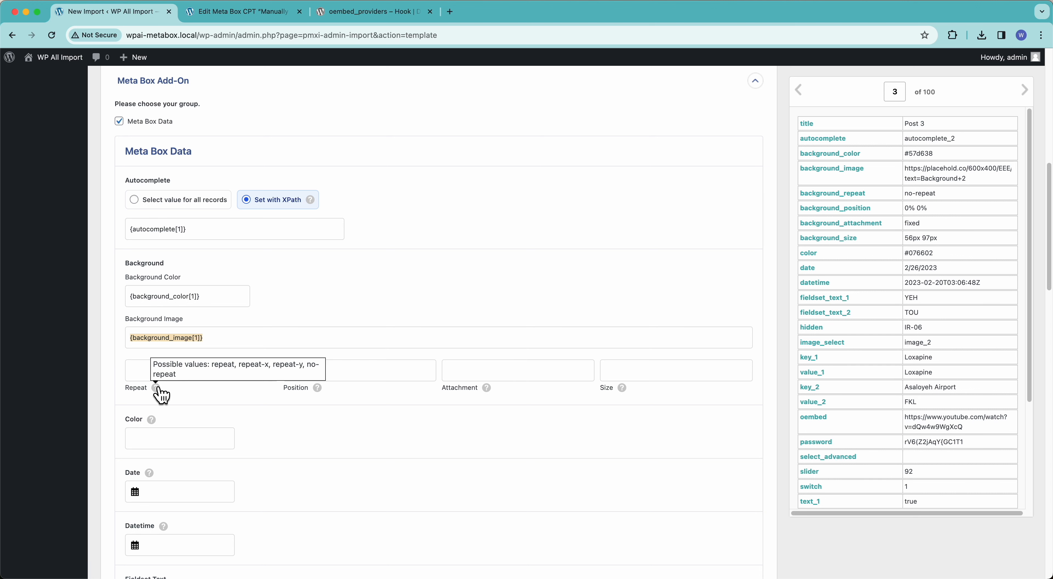
pyautogui.moveTo(319, 396)
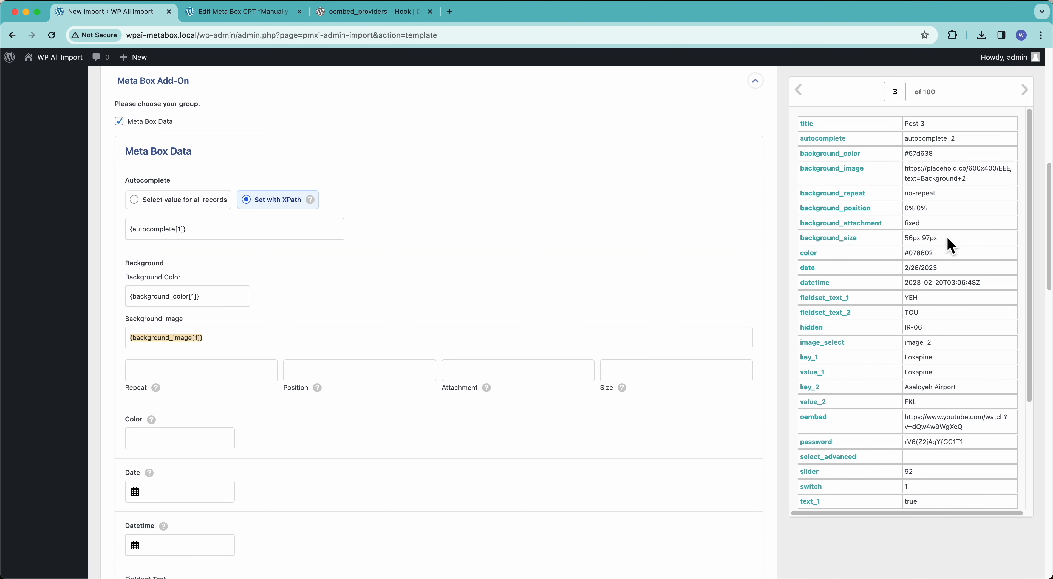
pyautogui.doubleClick(1027, 92)
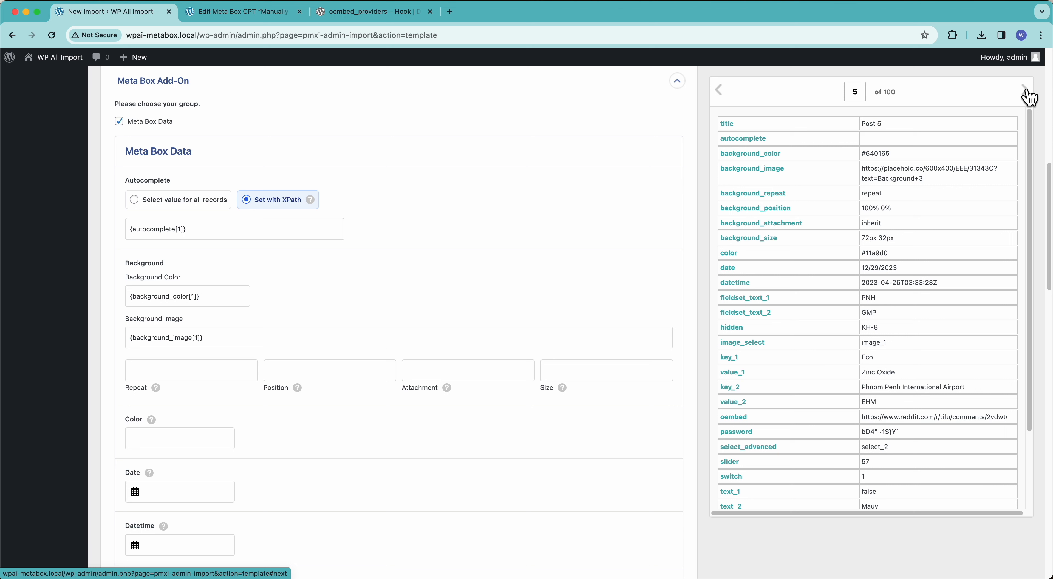
pyautogui.doubleClick(1028, 93)
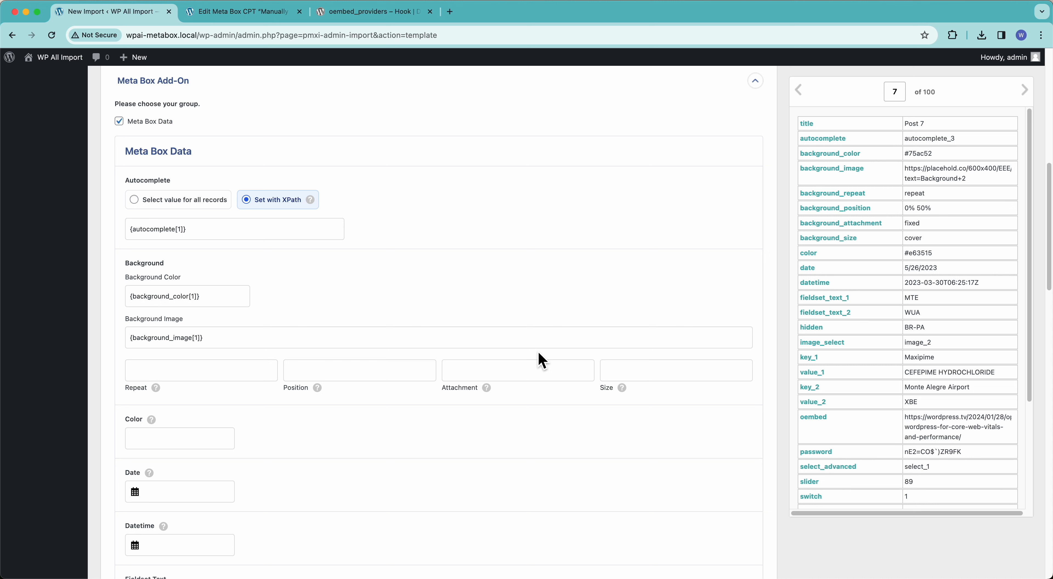
pyautogui.moveTo(487, 392)
pyautogui.moveTo(623, 392)
pyautogui.click(1026, 92)
pyautogui.click(1026, 93)
pyautogui.click(1027, 94)
pyautogui.click(1026, 94)
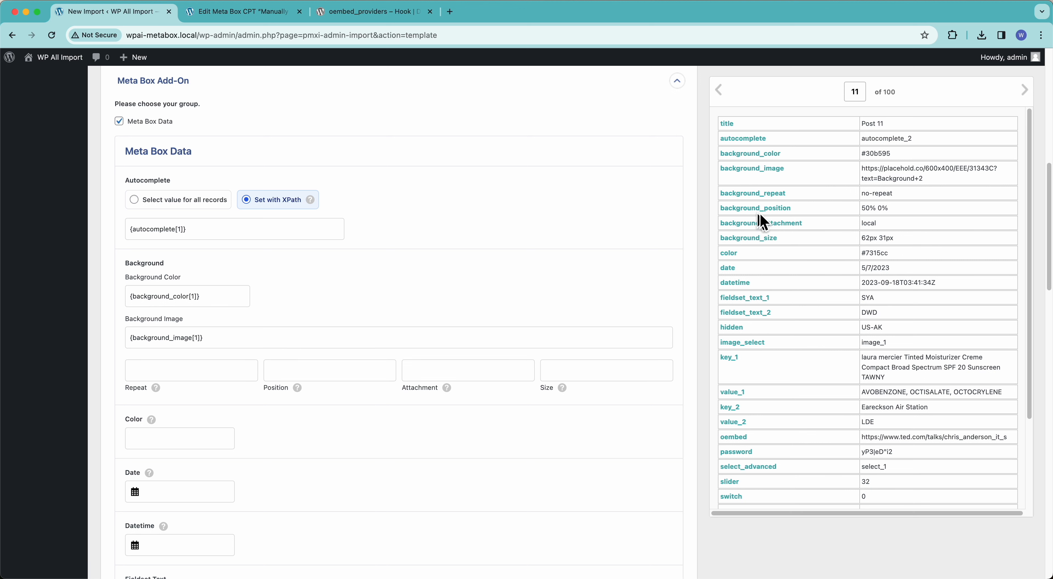
# - Map the Background's Repeat, Position, Attachment and Size to background_repeat, background_position, background_attachment and background_size
pyautogui.moveTo(763, 195); pyautogui.dragTo(223, 378)
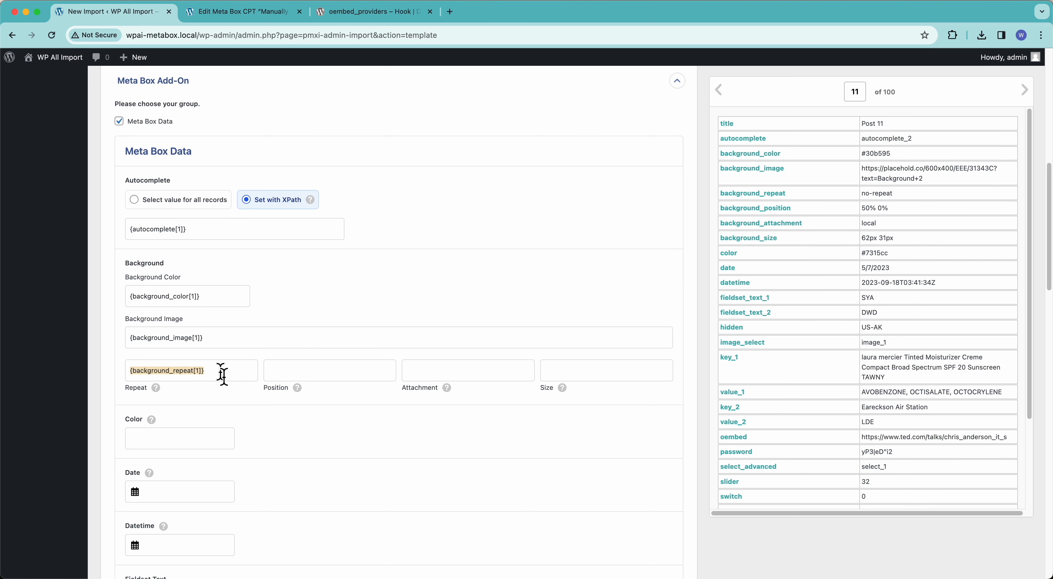
pyautogui.moveTo(757, 215); pyautogui.dragTo(360, 377)
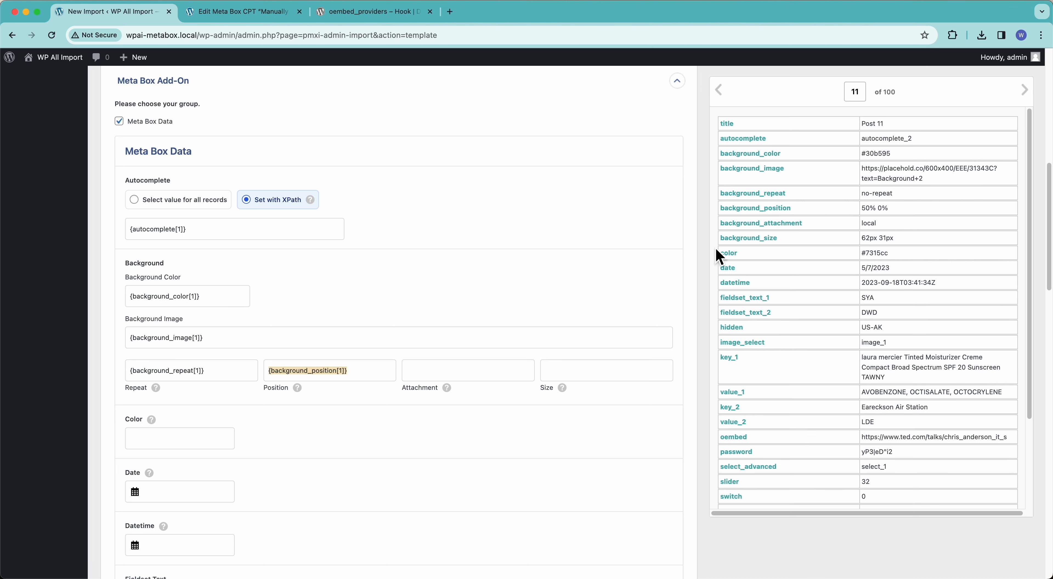
pyautogui.moveTo(762, 227); pyautogui.dragTo(494, 371)
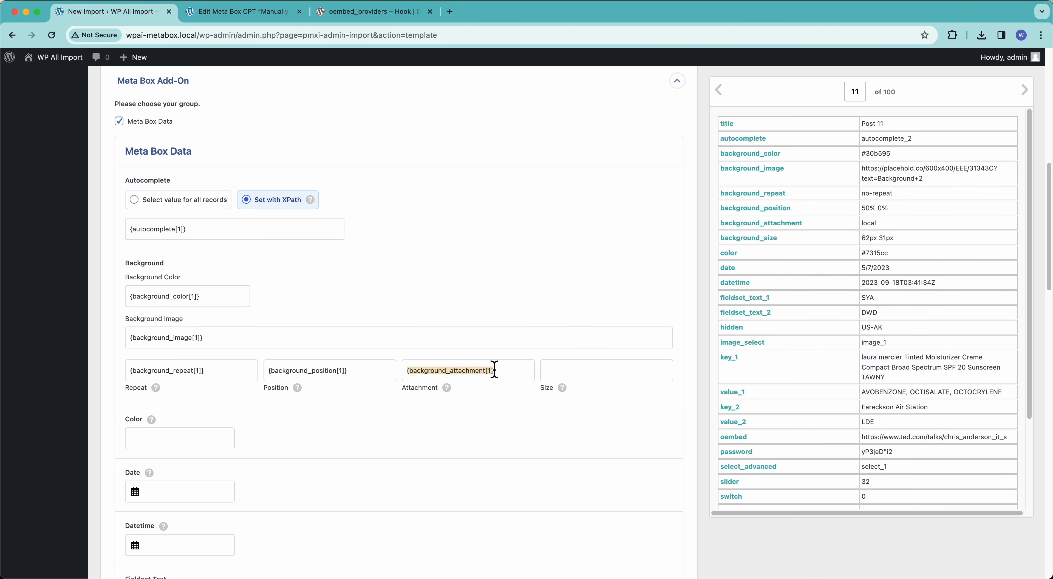
pyautogui.moveTo(742, 241); pyautogui.dragTo(575, 376)
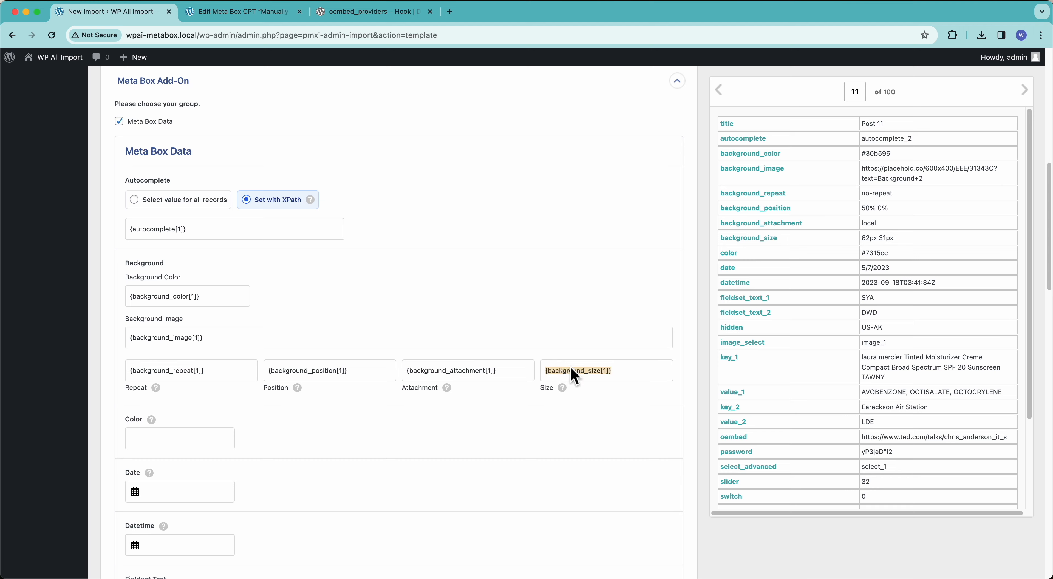
# - Map the Color field to the color element and check the field's help
pyautogui.scroll(-5, 365, 408)
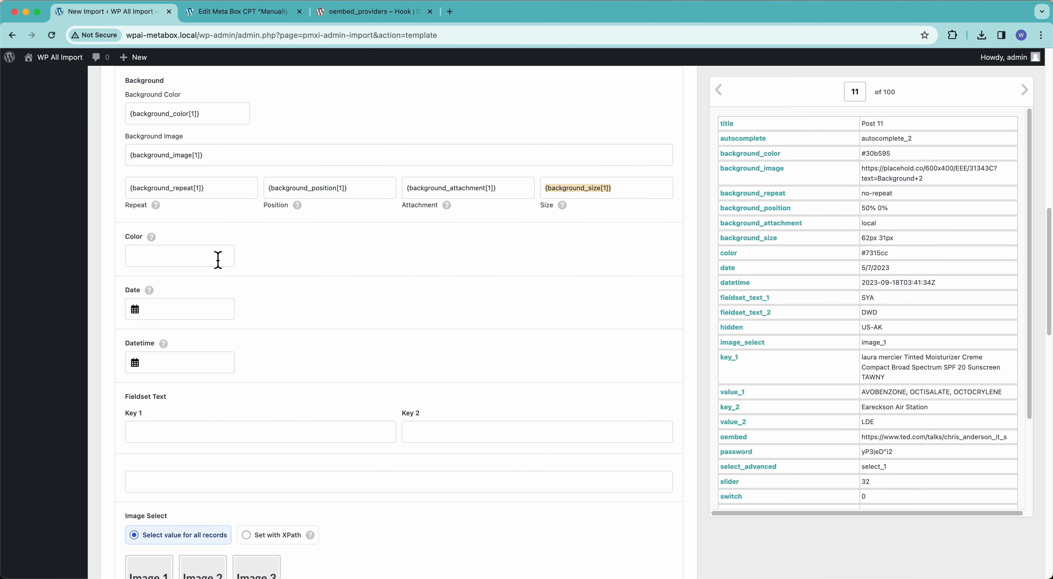
pyautogui.scroll(2, 411, 251)
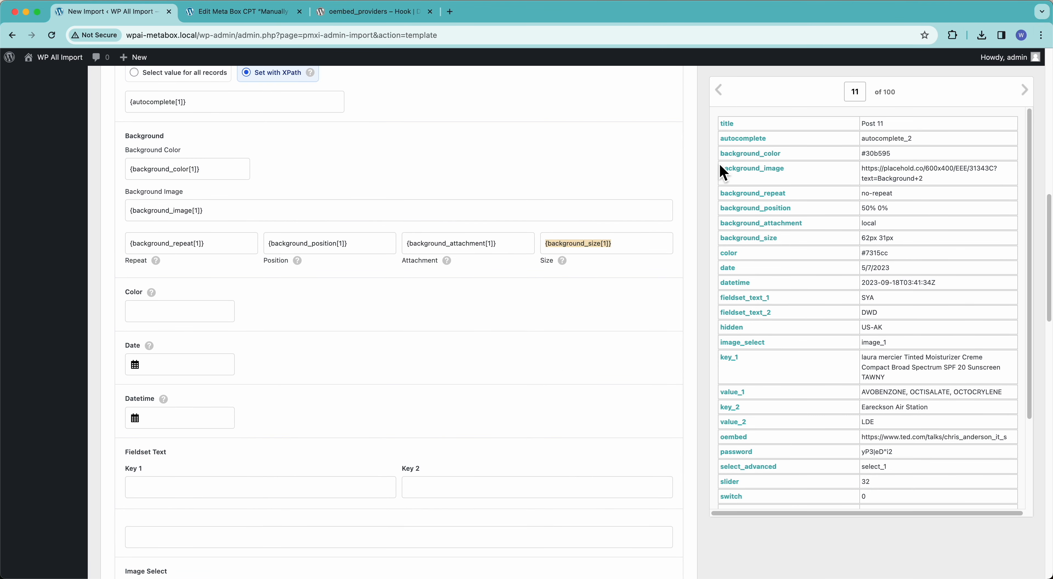
pyautogui.moveTo(244, 333); pyautogui.dragTo(207, 313)
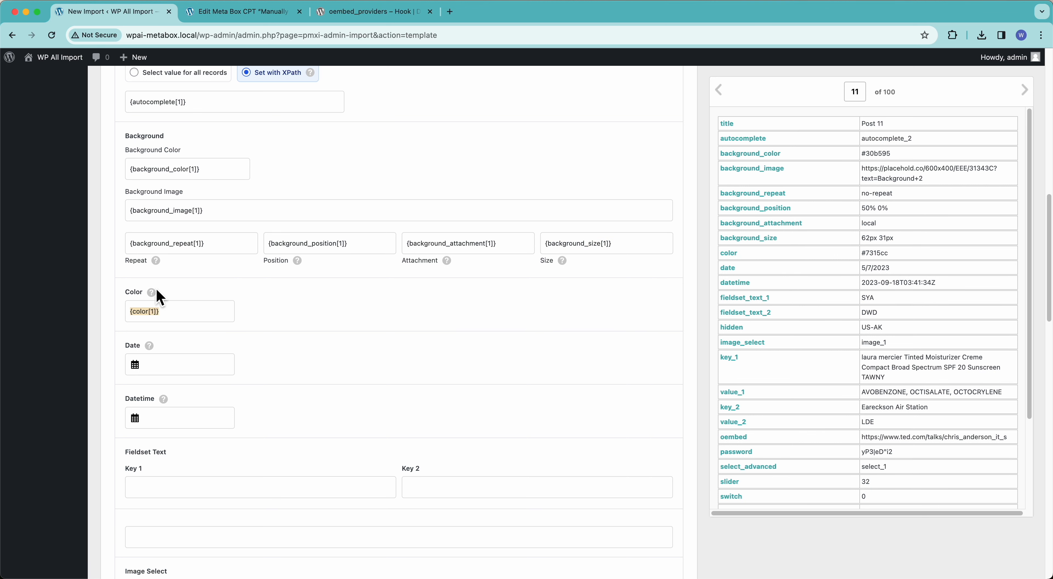
pyautogui.moveTo(151, 293)
# - Read the Date field's format help, look over the remaining fields, and examine the date and datetime values in record 11
pyautogui.scroll(-1, 273, 364)
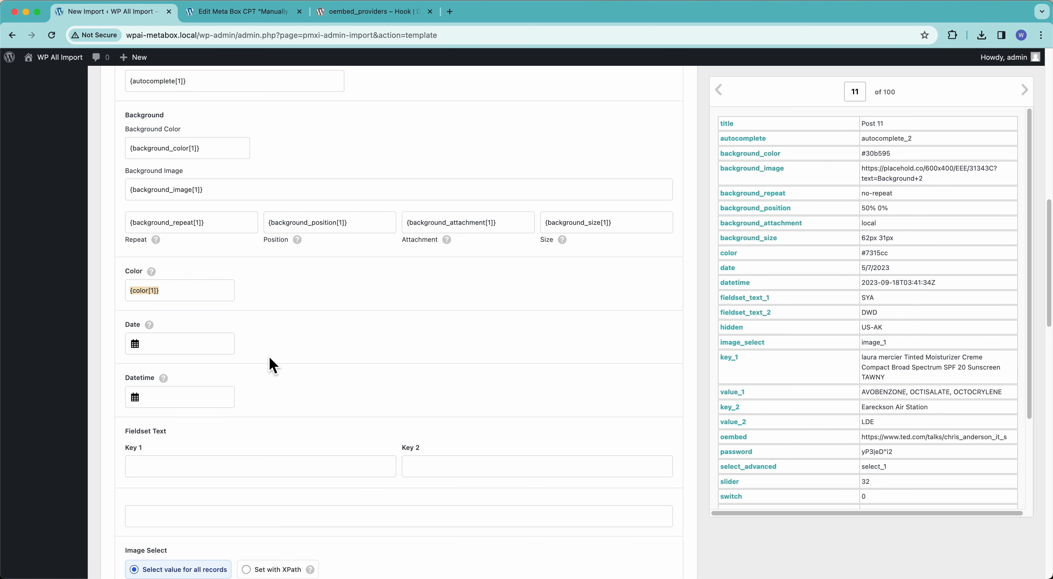
pyautogui.moveTo(149, 326)
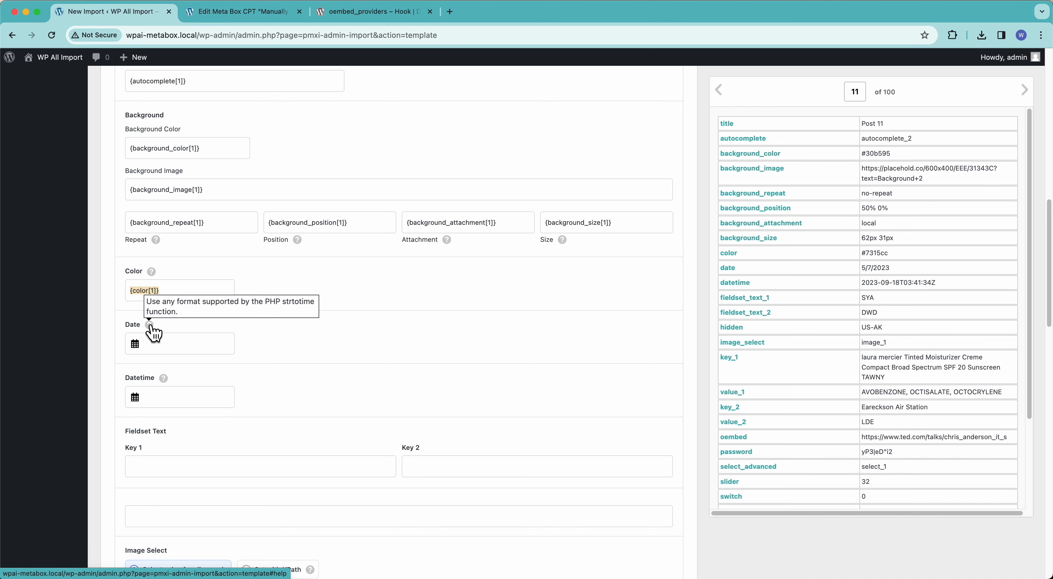
pyautogui.scroll(-15, 172, 376)
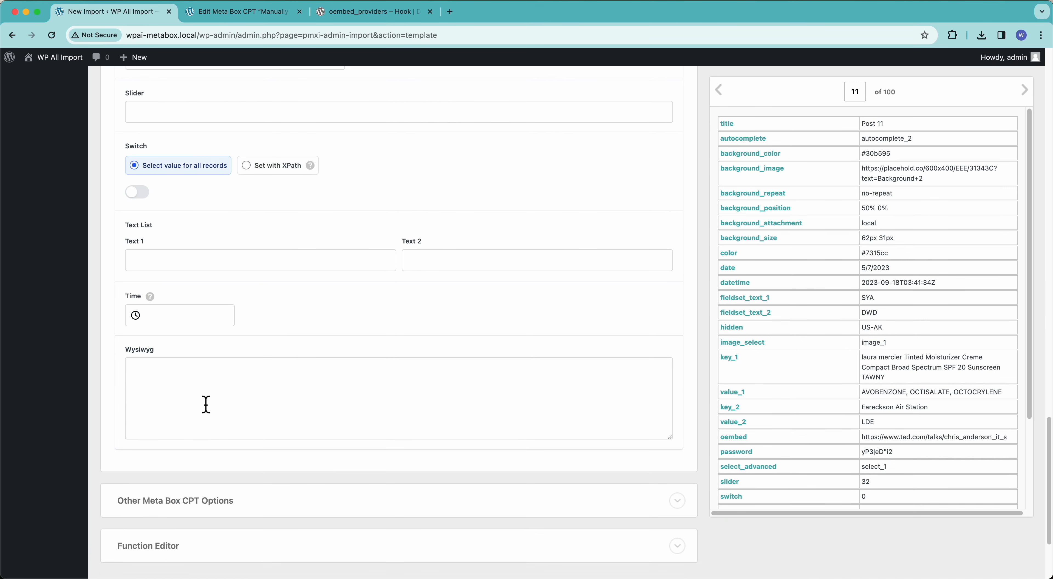
pyautogui.scroll(15, 155, 326)
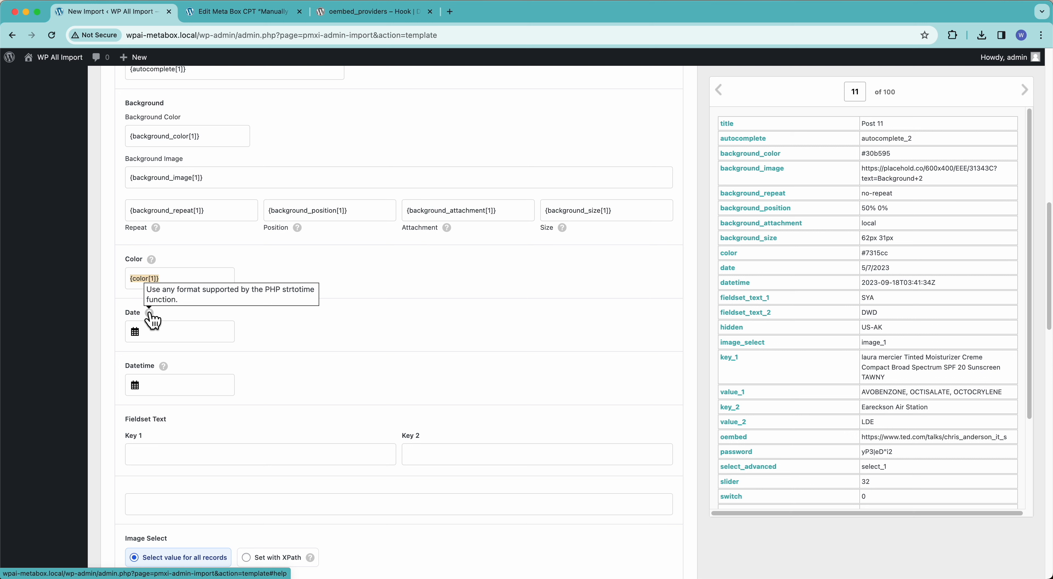
pyautogui.moveTo(866, 268); pyautogui.dragTo(892, 273)
pyautogui.moveTo(870, 283); pyautogui.dragTo(929, 289)
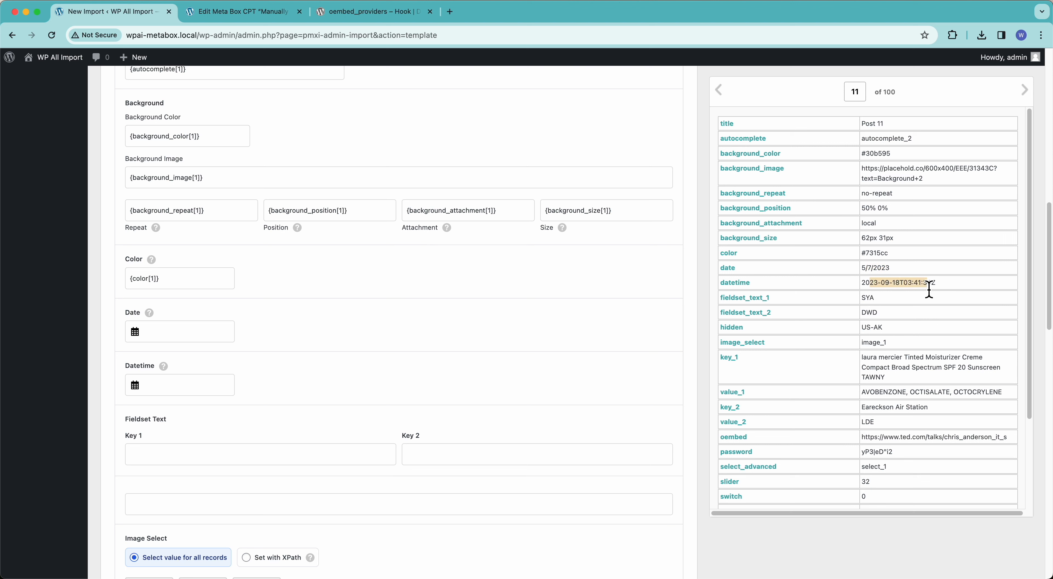
pyautogui.moveTo(936, 285); pyautogui.dragTo(894, 287)
pyautogui.click(890, 287)
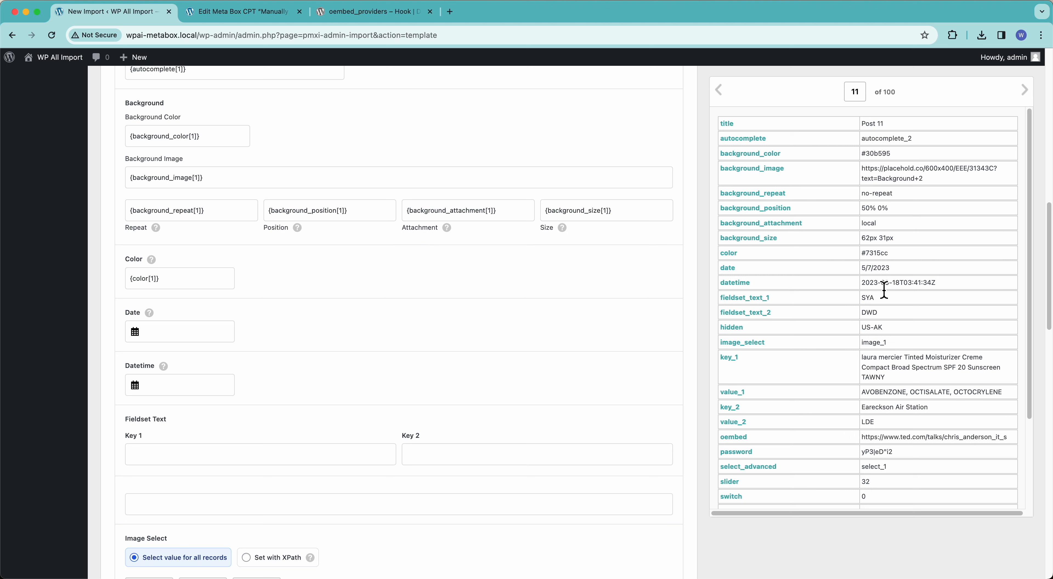
# - Map the Date field to the date element and the Datetime field to the datetime element
pyautogui.moveTo(734, 275); pyautogui.dragTo(217, 336)
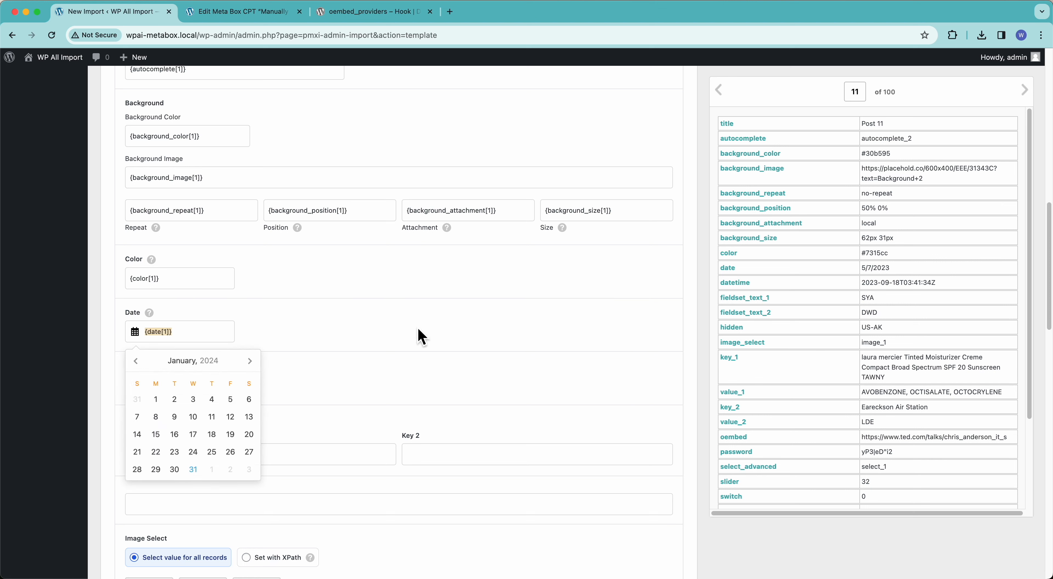
pyautogui.moveTo(739, 285); pyautogui.dragTo(202, 388)
pyautogui.click(277, 394)
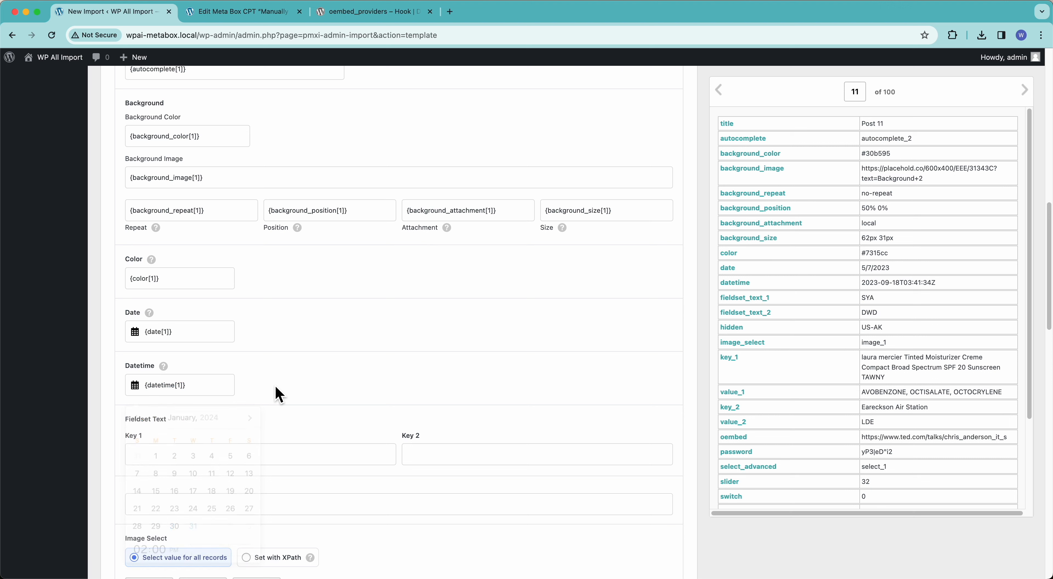
# - View the Date field's calendar, and try replacing the field's mapping with the fixed date "jan 24 1986"
pyautogui.click(135, 331)
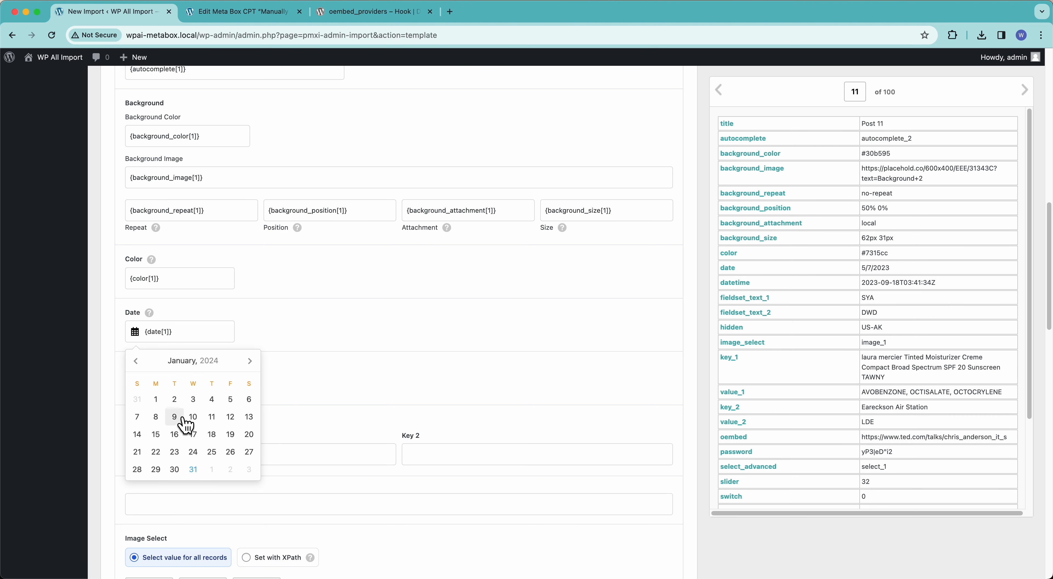
pyautogui.click(293, 338)
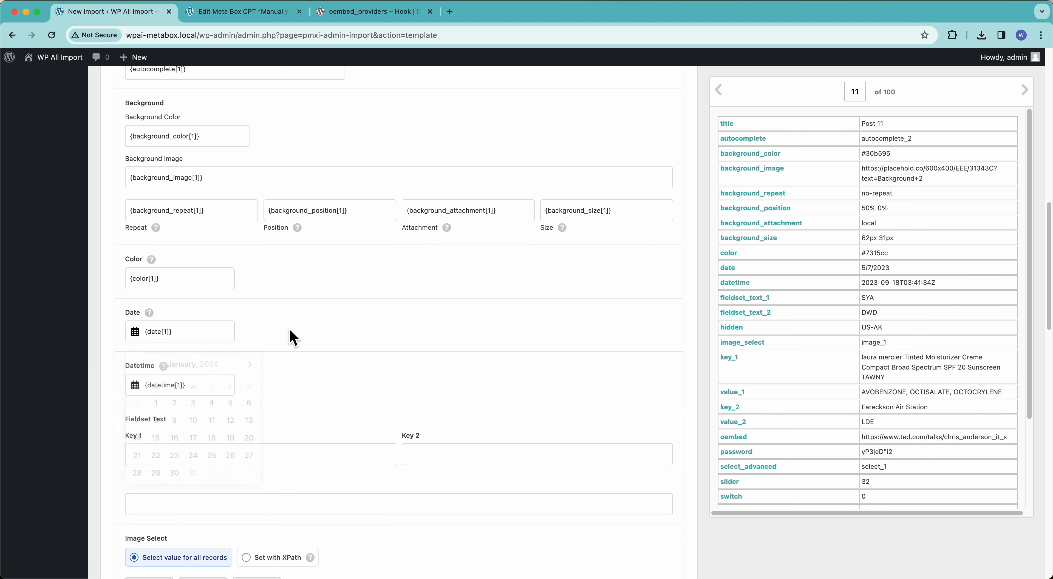
pyautogui.click(178, 338)
pyautogui.write('jan 24 1986')
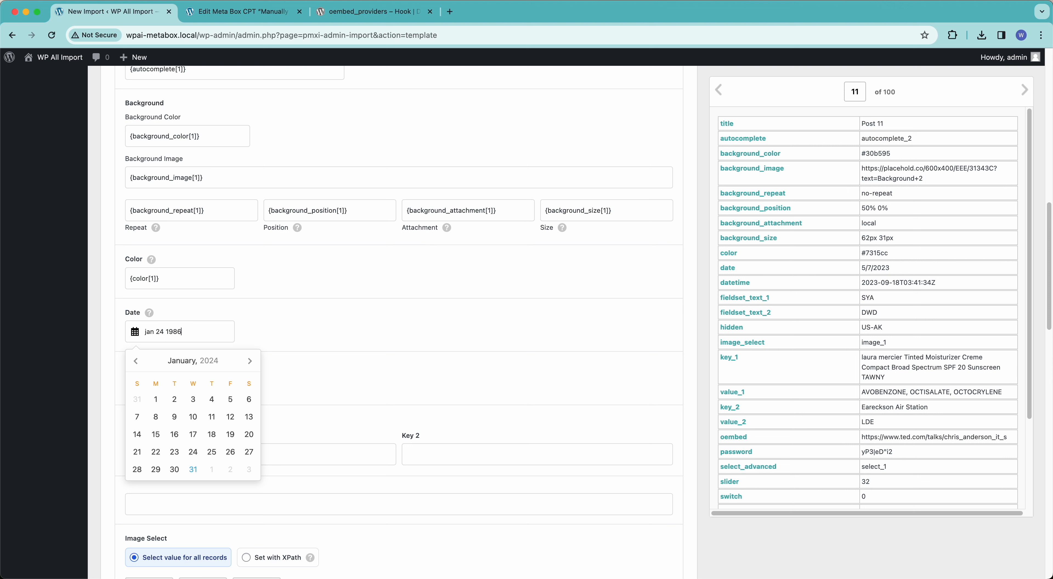
pyautogui.click(307, 341)
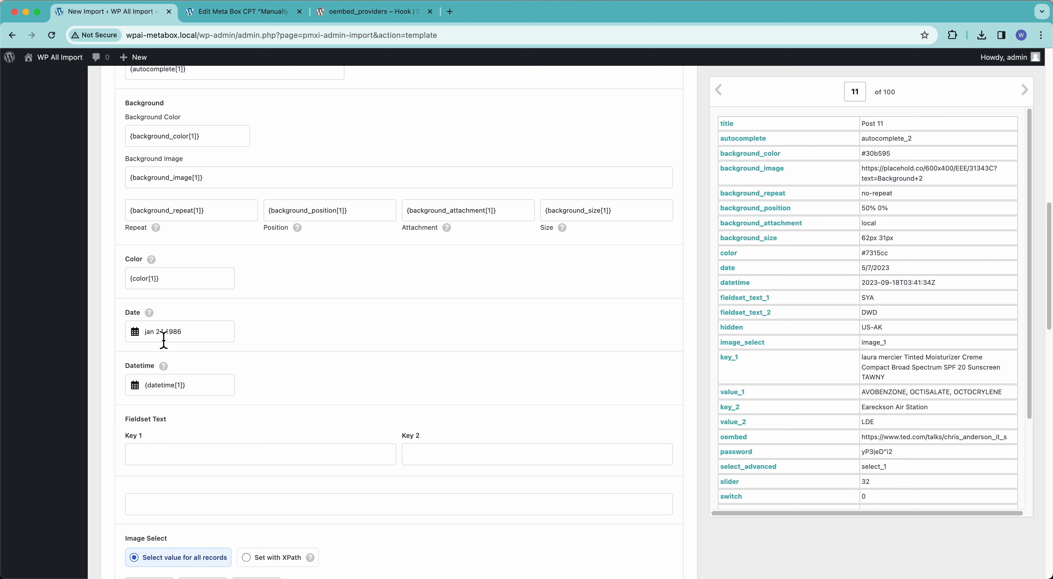
# - Clear the fixed date from the Date field and map it to the date element again
pyautogui.click(203, 338)
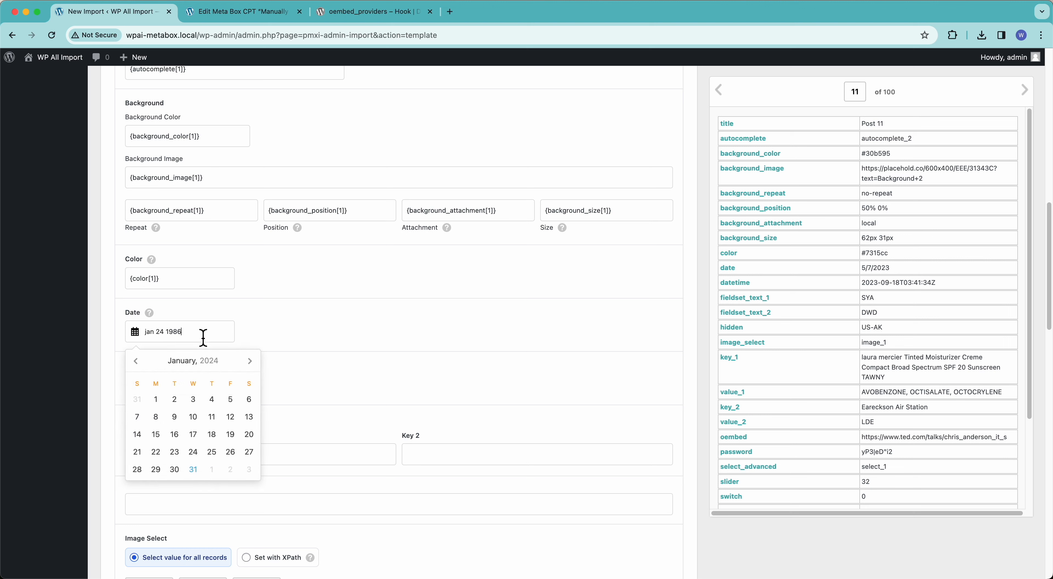
pyautogui.press('super+a')
pyautogui.press('BackSpace')
pyautogui.moveTo(728, 268); pyautogui.dragTo(184, 335)
pyautogui.click(303, 332)
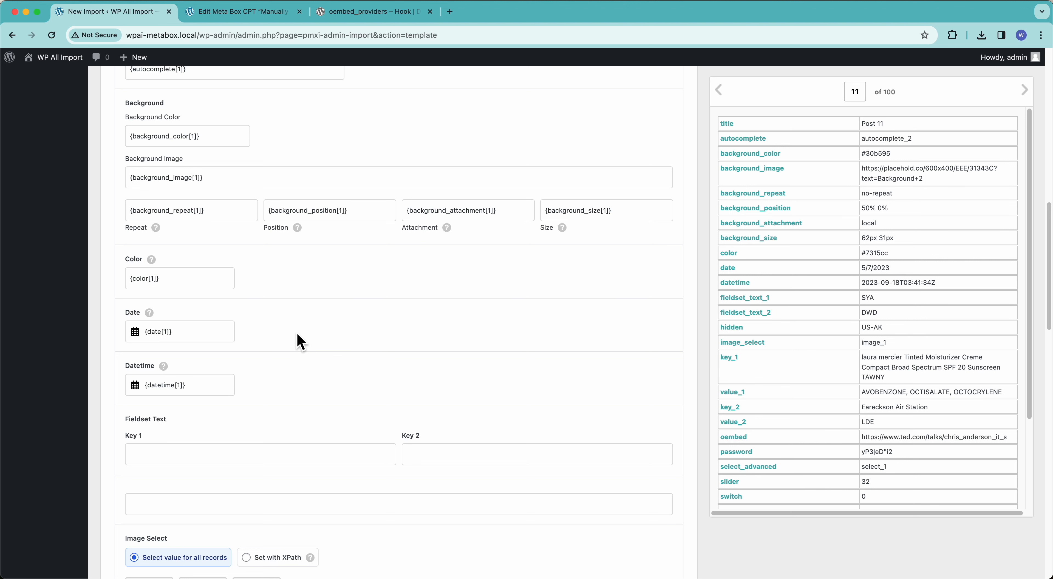
# - Map Fieldset Text's Key 1 and Key 2 to fieldset_text_1 and fieldset_text_2, and the unlabeled field below them to hidden
pyautogui.scroll(-3, 301, 342)
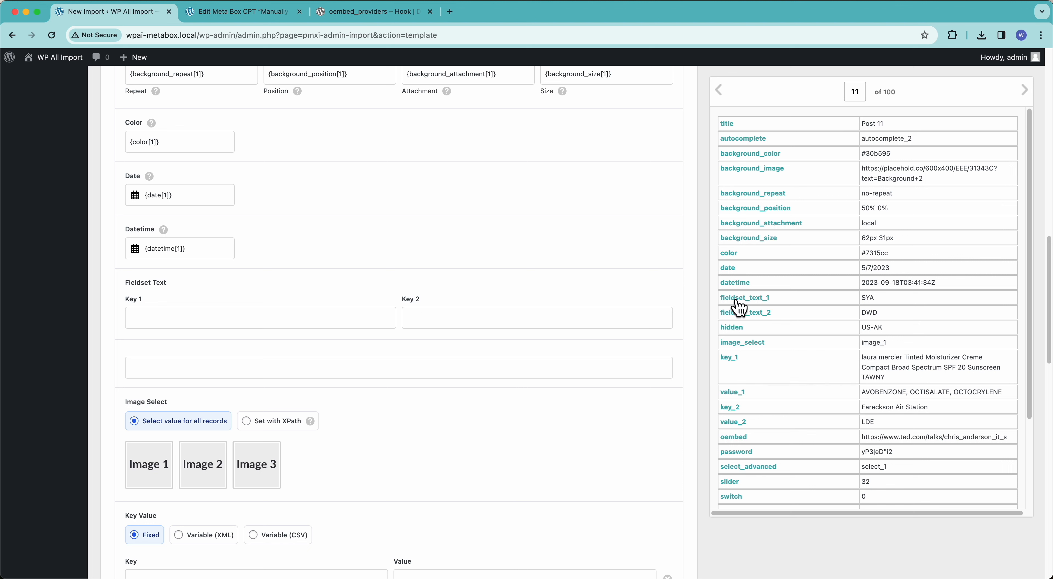
pyautogui.moveTo(743, 305); pyautogui.dragTo(307, 317)
pyautogui.moveTo(769, 319); pyautogui.dragTo(562, 317)
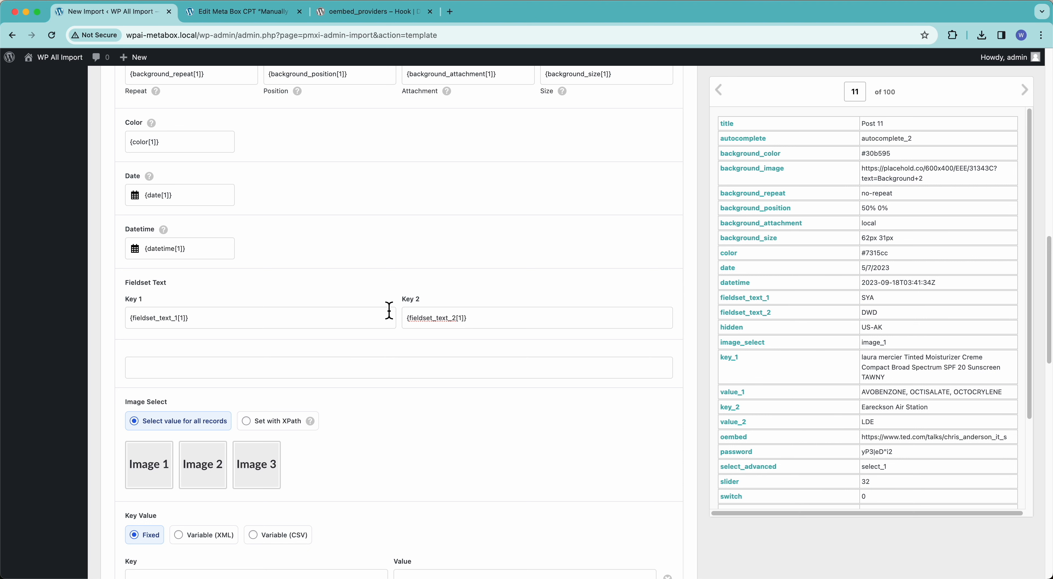
pyautogui.scroll(-2, 390, 311)
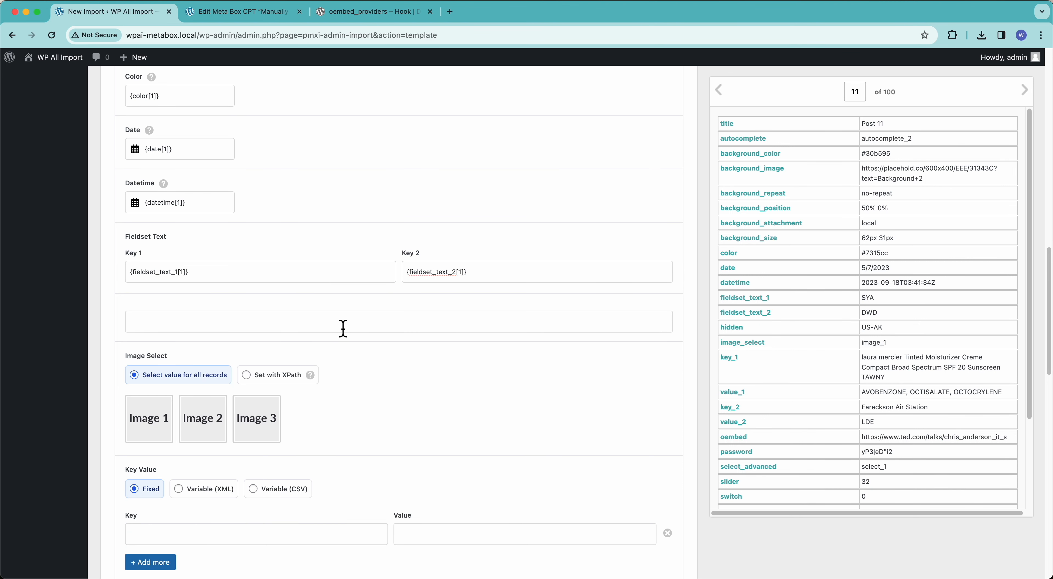
pyautogui.moveTo(742, 329); pyautogui.dragTo(604, 318)
pyautogui.scroll(-5, 509, 326)
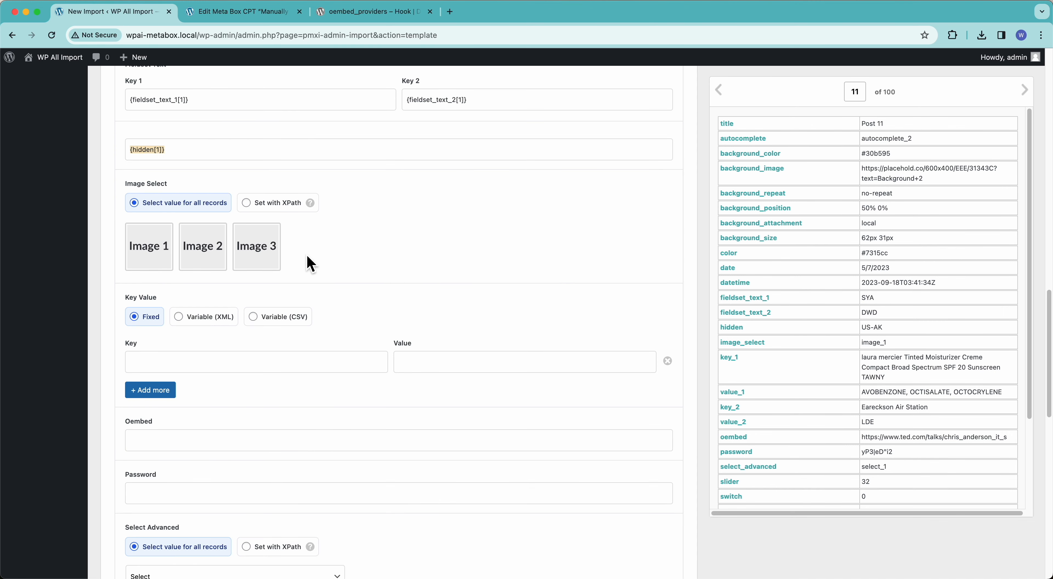
# - Examine how the Image Select field's image options behave in the manually added post, and return to the import template
pyautogui.scroll(1, 309, 262)
pyautogui.scroll(12, 308, 261)
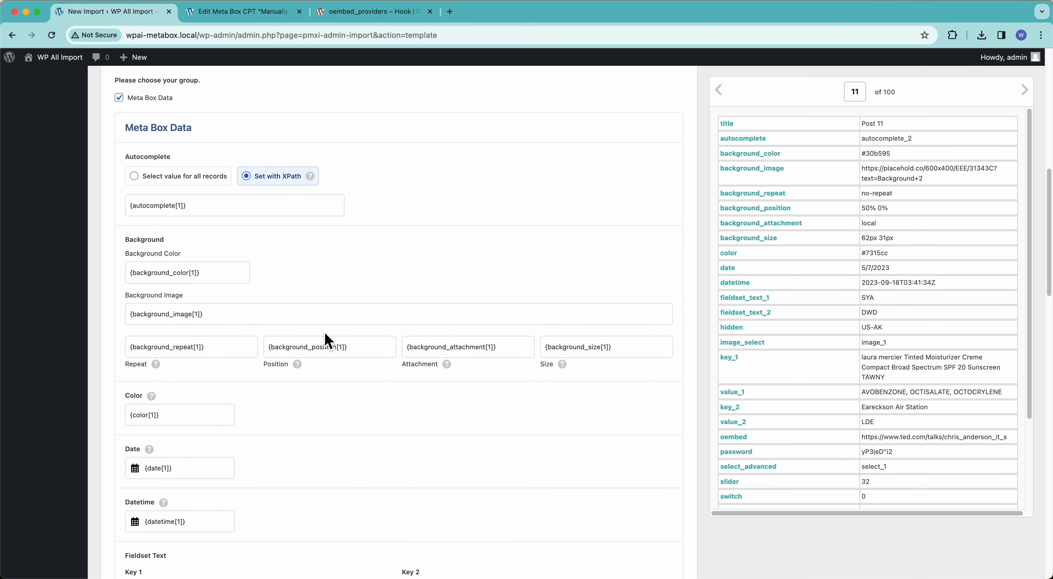
pyautogui.scroll(-10, 327, 341)
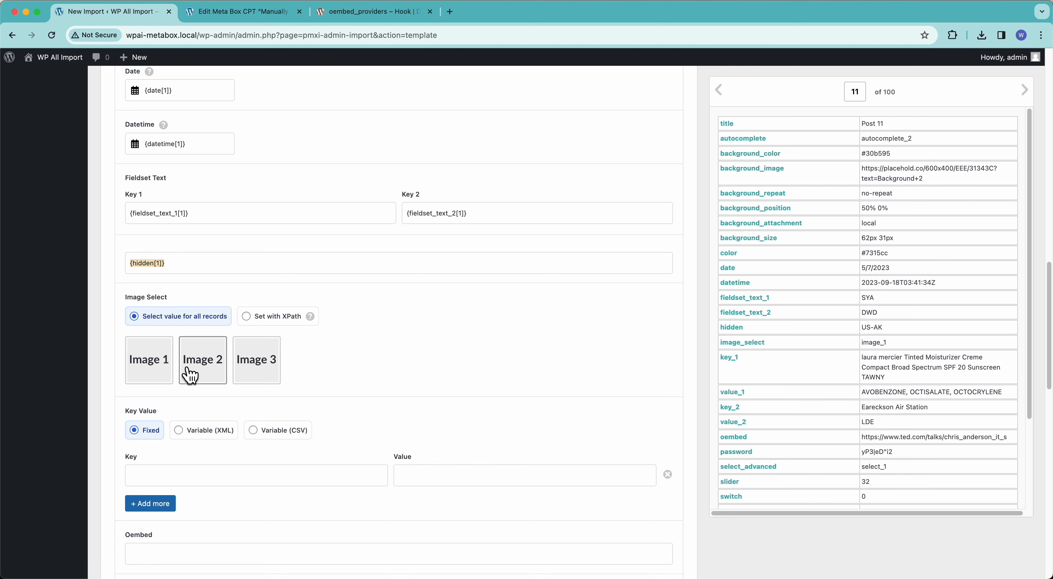
pyautogui.click(245, 13)
pyautogui.scroll(-3, 289, 405)
pyautogui.click(246, 437)
pyautogui.click(302, 438)
pyautogui.click(352, 441)
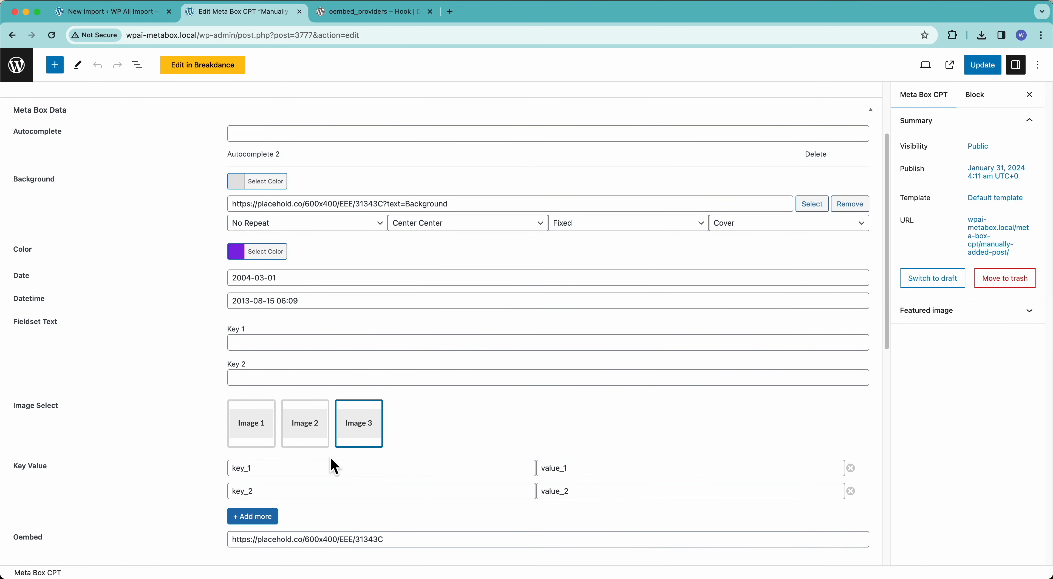
pyautogui.click(247, 426)
pyautogui.click(357, 426)
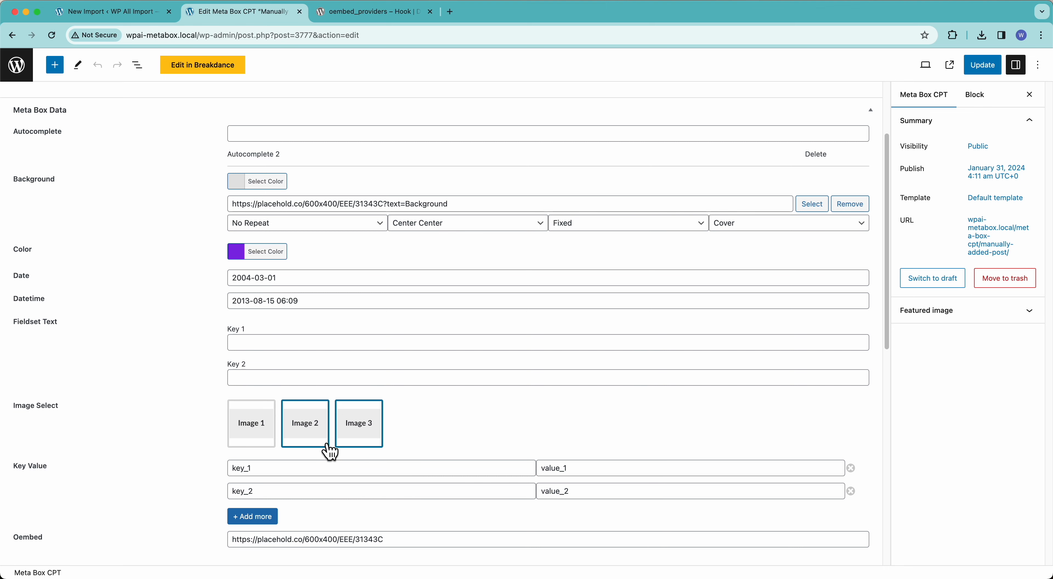
pyautogui.click(123, 17)
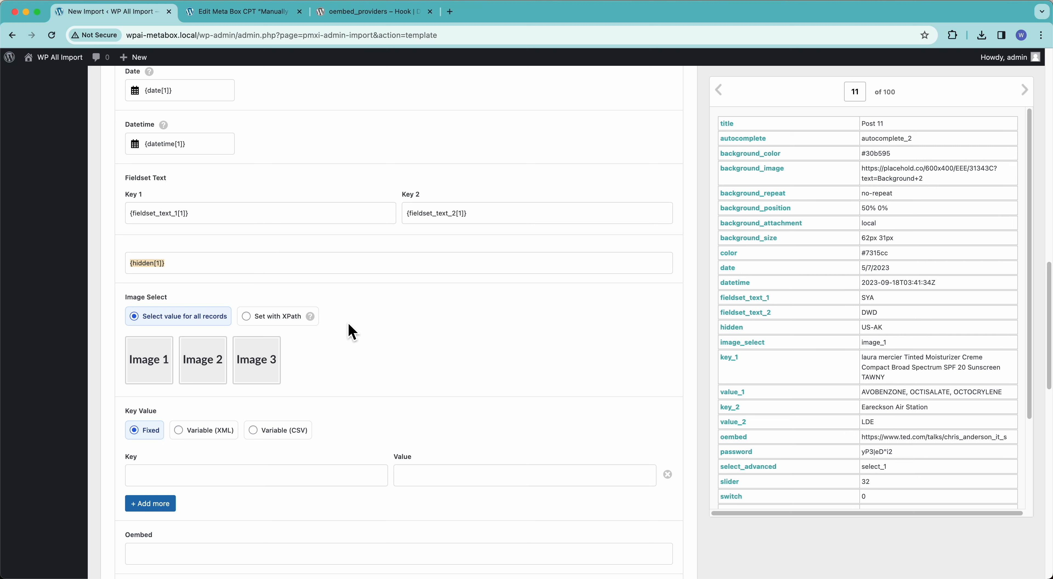
# - Switch the Image Select field to Set with XPath and map it to the image_select element
pyautogui.click(209, 363)
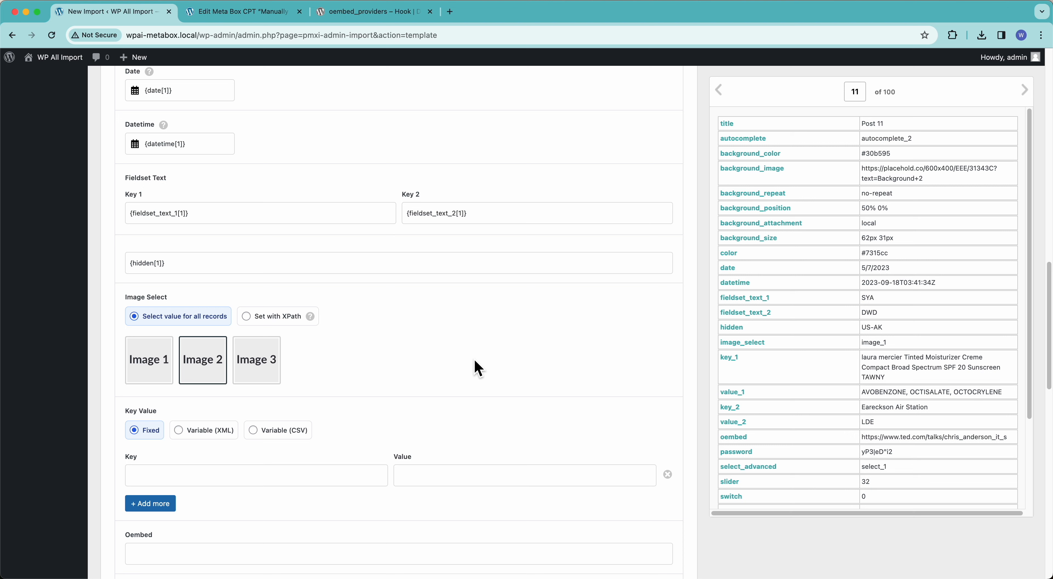
pyautogui.click(246, 318)
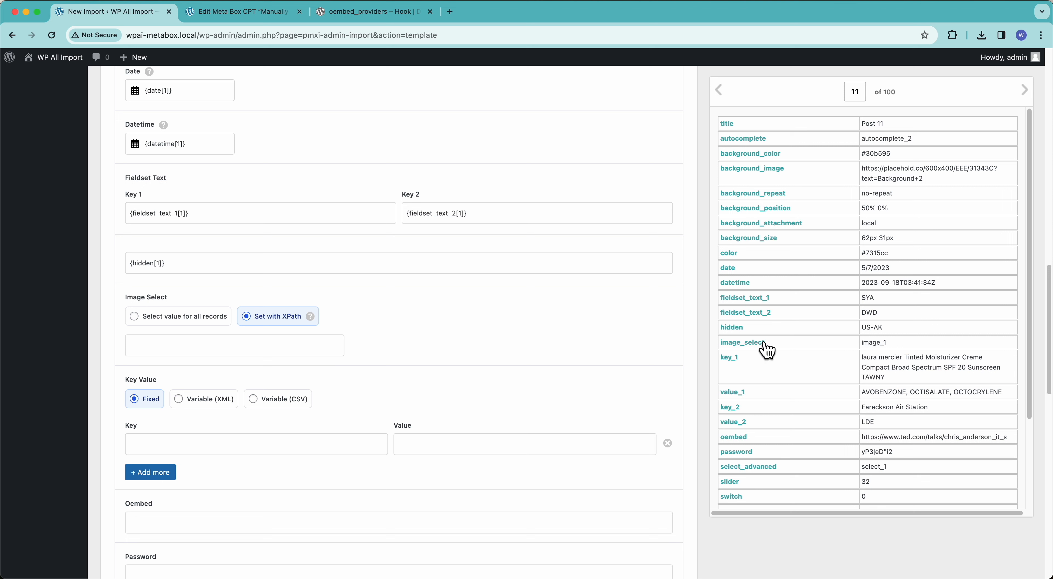
pyautogui.moveTo(767, 350); pyautogui.dragTo(330, 361)
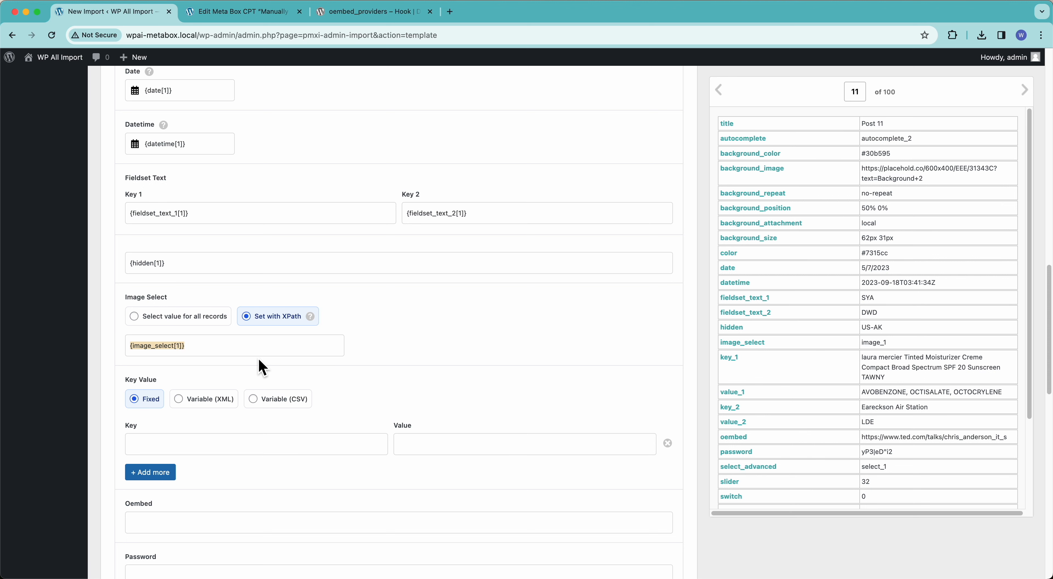
# - Add two empty rows to the Key Value field in the manually added post, and return to the import template
pyautogui.scroll(-3, 380, 346)
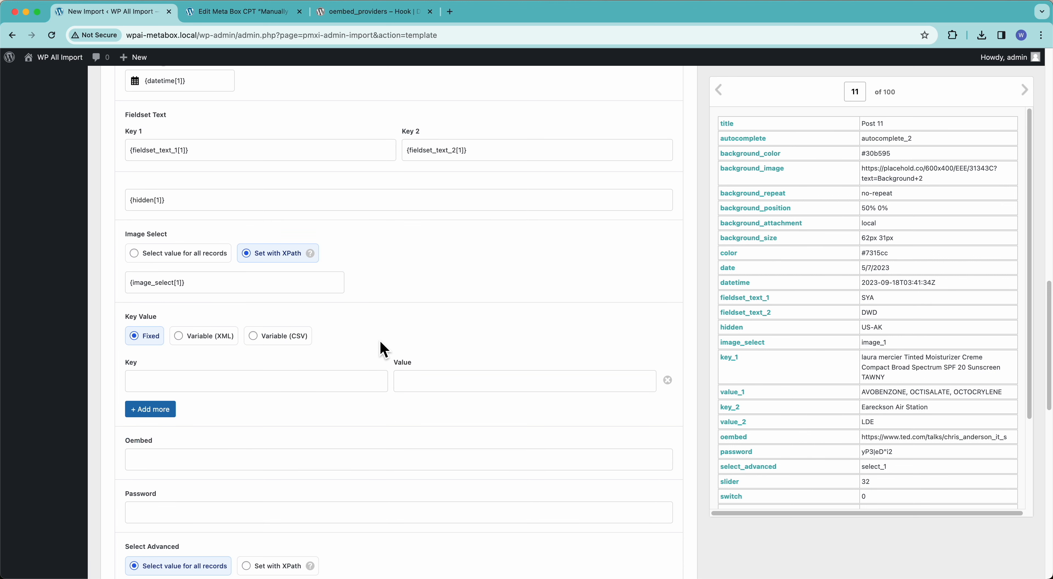
pyautogui.scroll(-1, 382, 349)
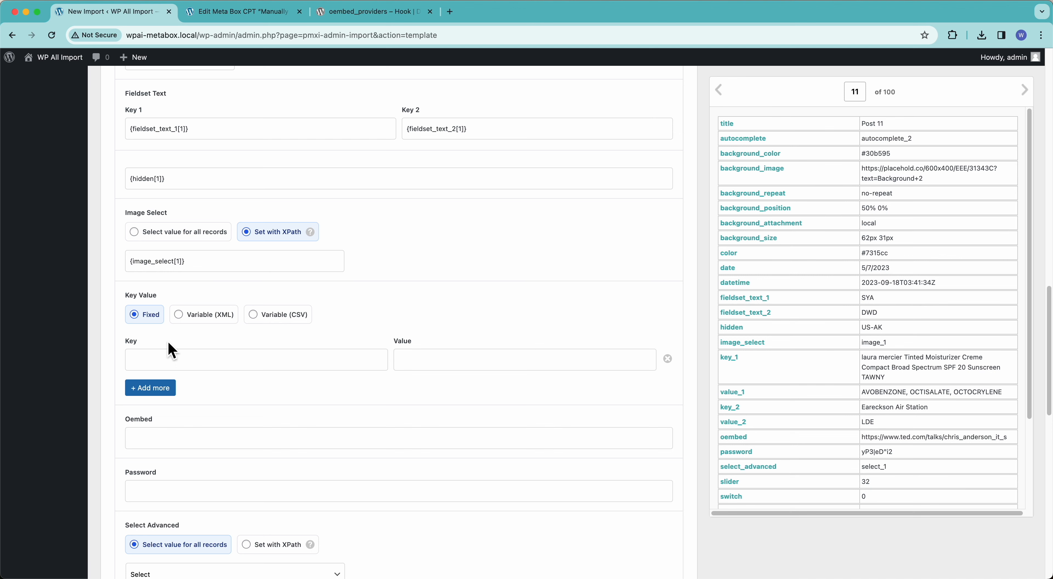
pyautogui.click(242, 13)
pyautogui.scroll(-5, 192, 314)
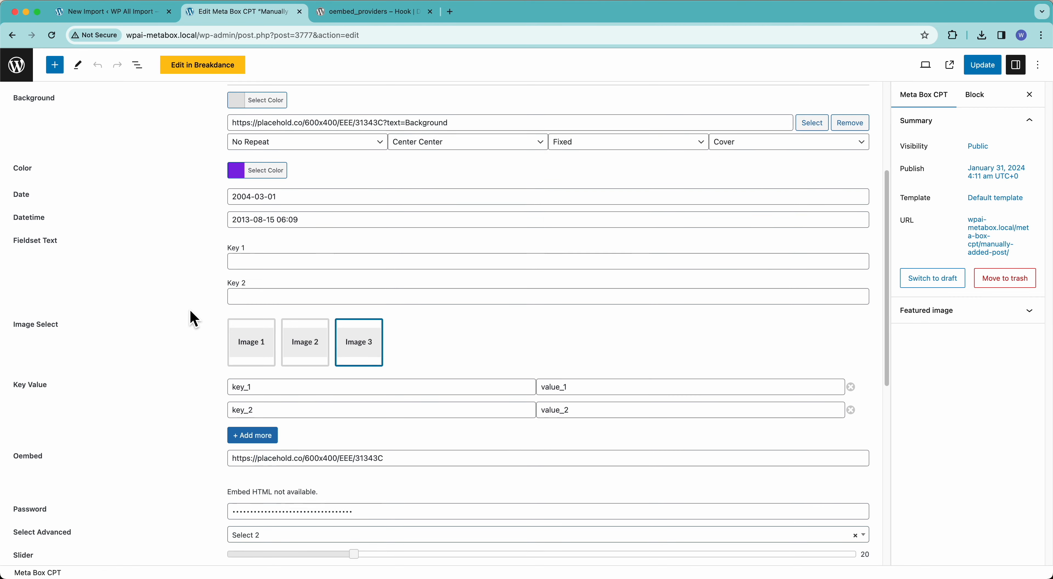
pyautogui.click(253, 398)
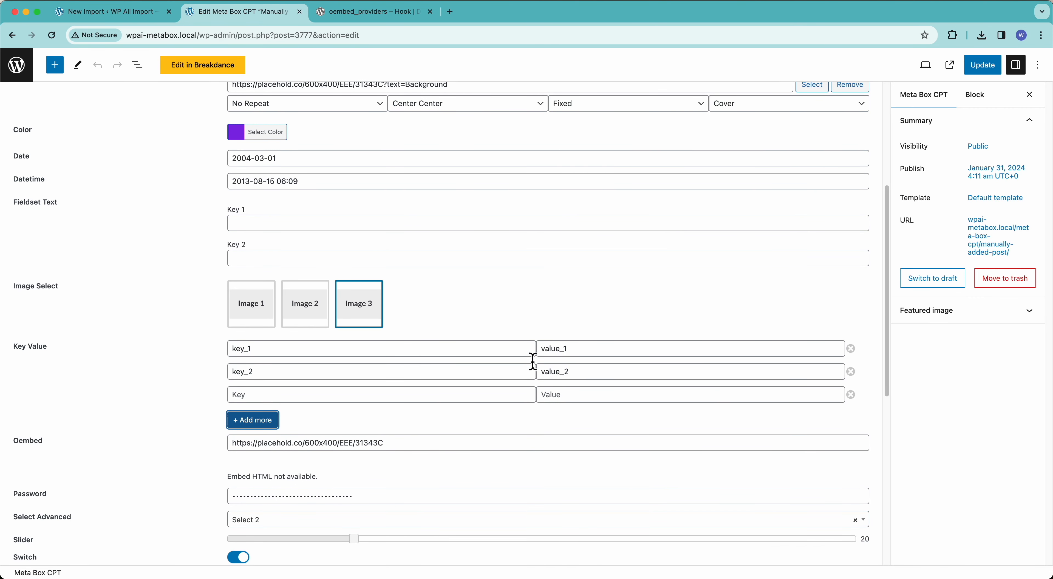
pyautogui.click(247, 421)
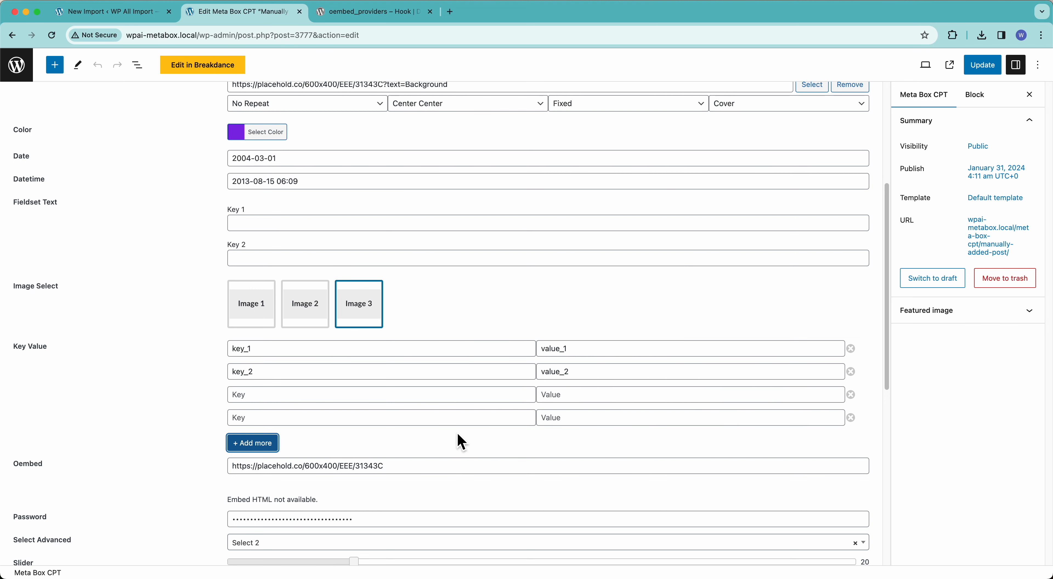
pyautogui.click(136, 17)
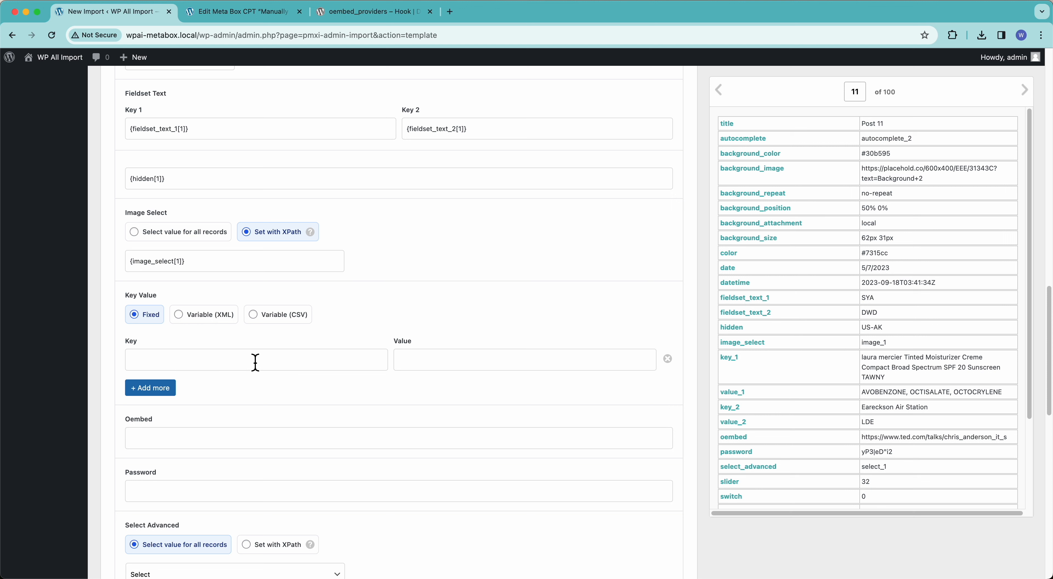
# - View the Key Value field's Variable (CSV) and Variable (XML) modes, and return the field to Fixed
pyautogui.click(252, 317)
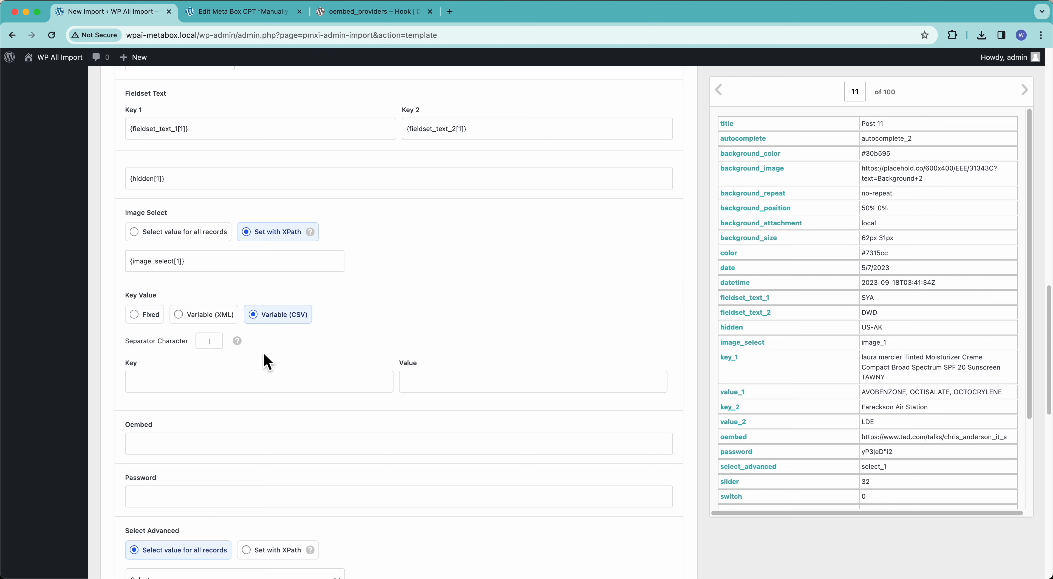
pyautogui.click(197, 322)
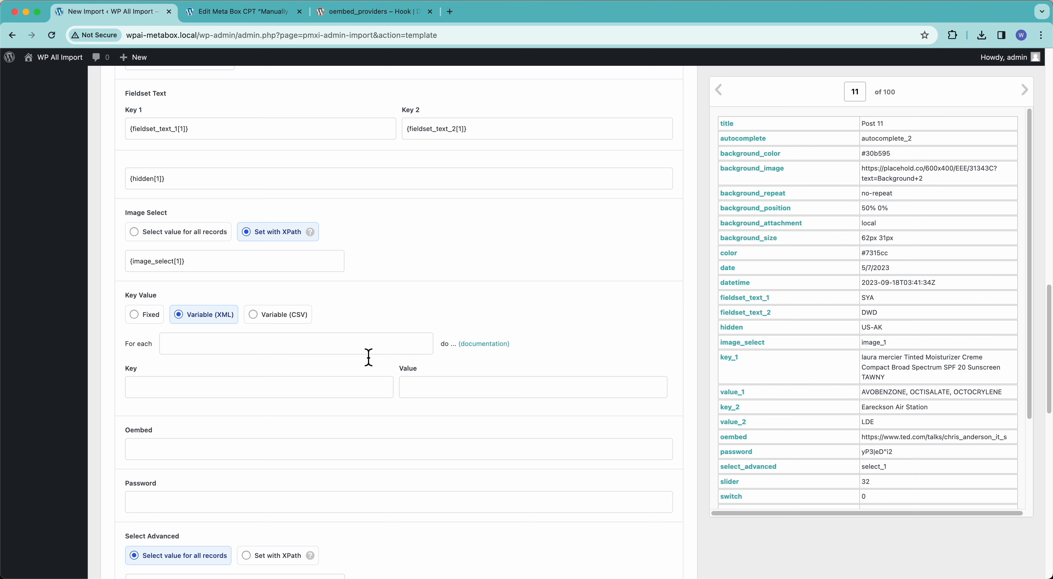
pyautogui.click(285, 318)
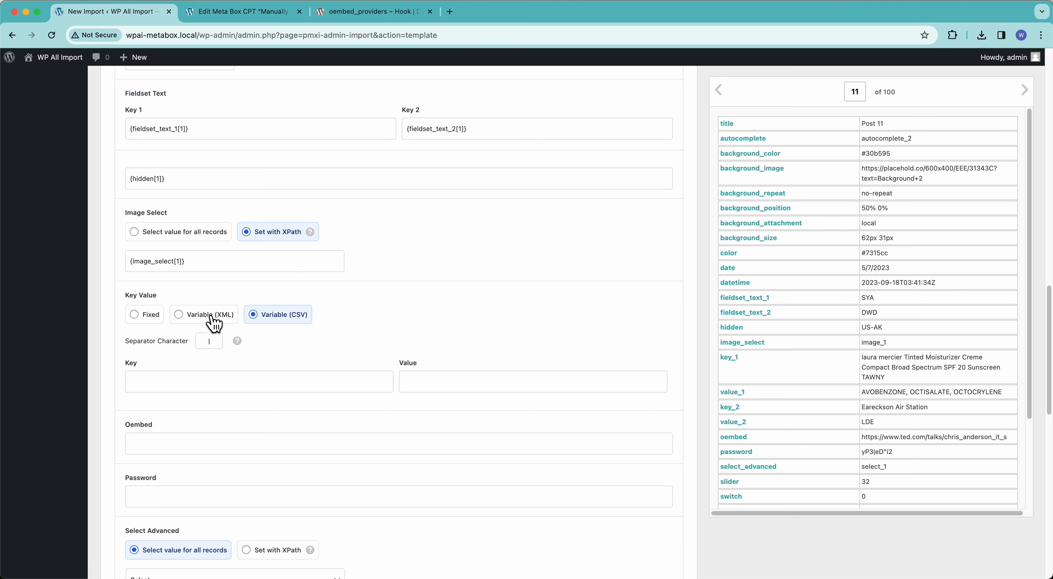
pyautogui.click(136, 320)
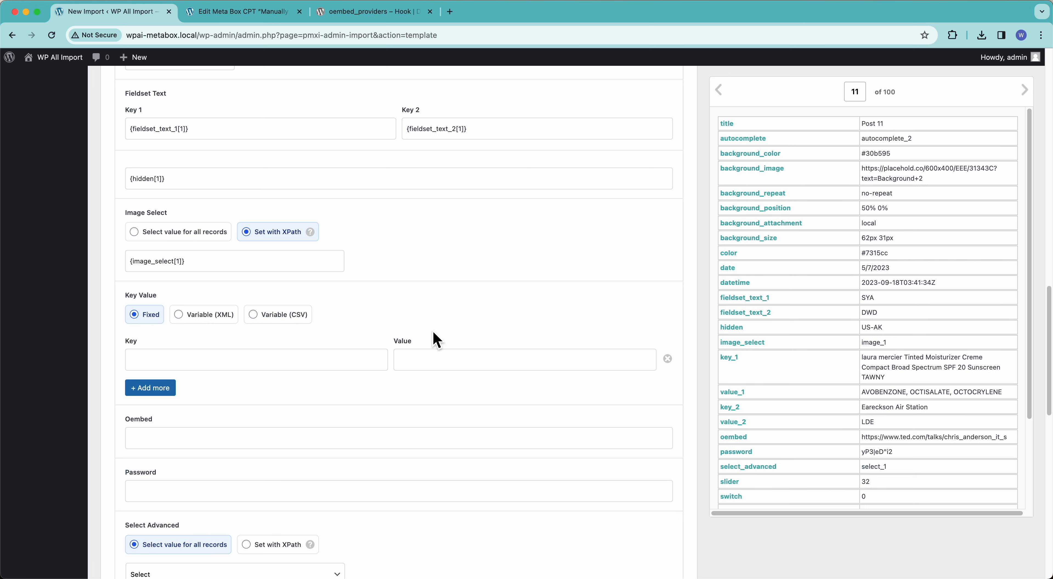
# - Map the first Key Value row to key_1 and value_1, and add a second row mapped to key_2 and value_2
pyautogui.moveTo(724, 361); pyautogui.dragTo(370, 367)
pyautogui.moveTo(732, 393); pyautogui.dragTo(613, 369)
pyautogui.click(143, 388)
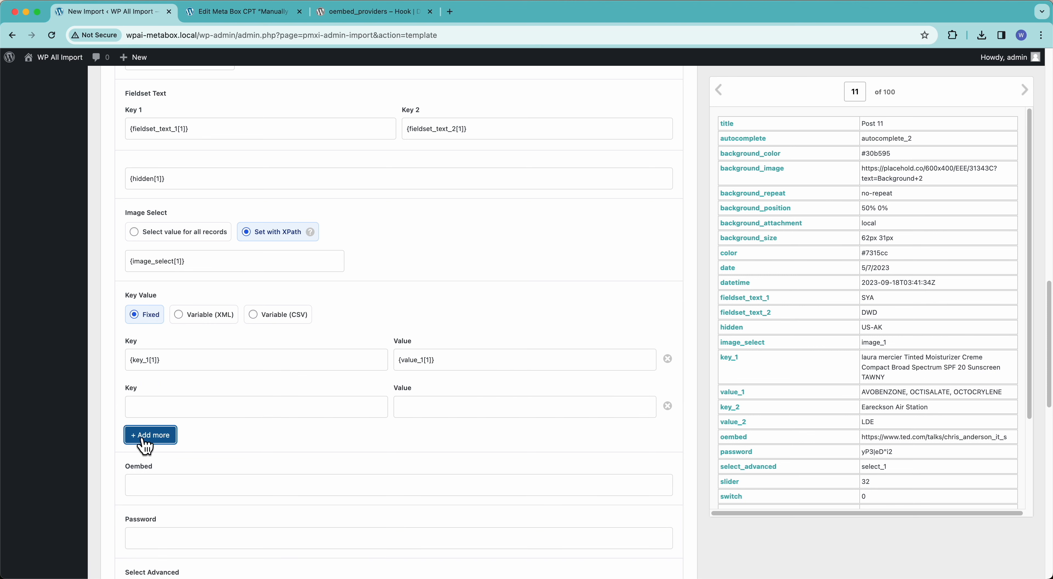
pyautogui.moveTo(734, 407); pyautogui.dragTo(353, 414)
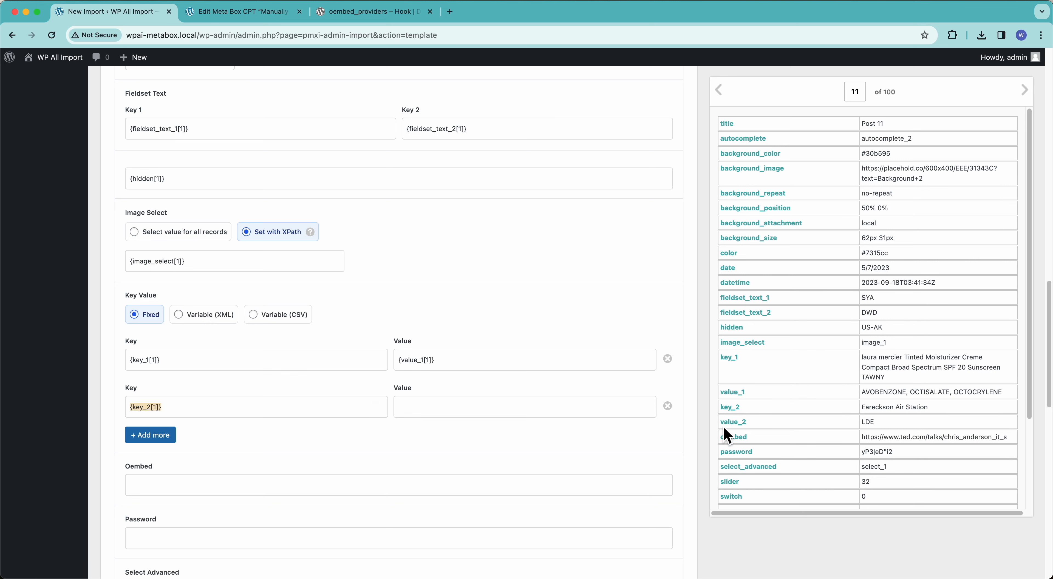
pyautogui.moveTo(734, 423); pyautogui.dragTo(523, 417)
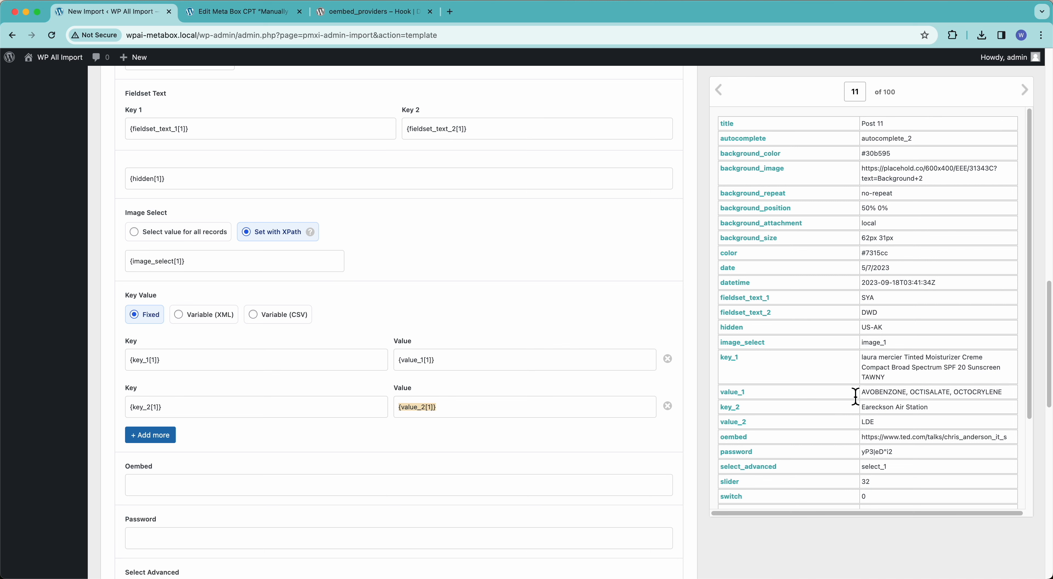
# - Preview records 10 and 9 of the import data to compare their key and value elements
pyautogui.click(719, 92)
pyautogui.scroll(-1, 898, 381)
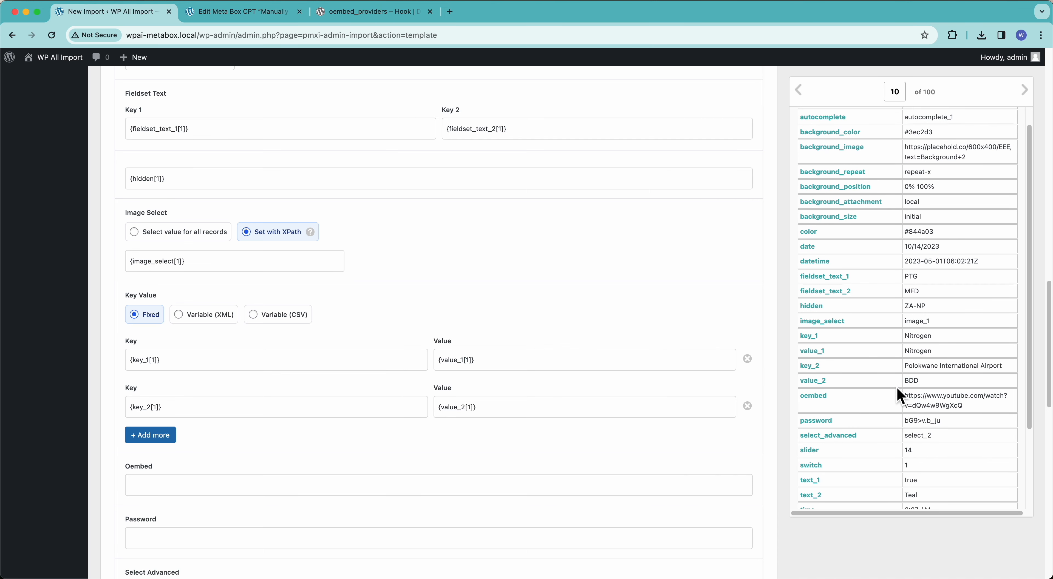
pyautogui.click(802, 92)
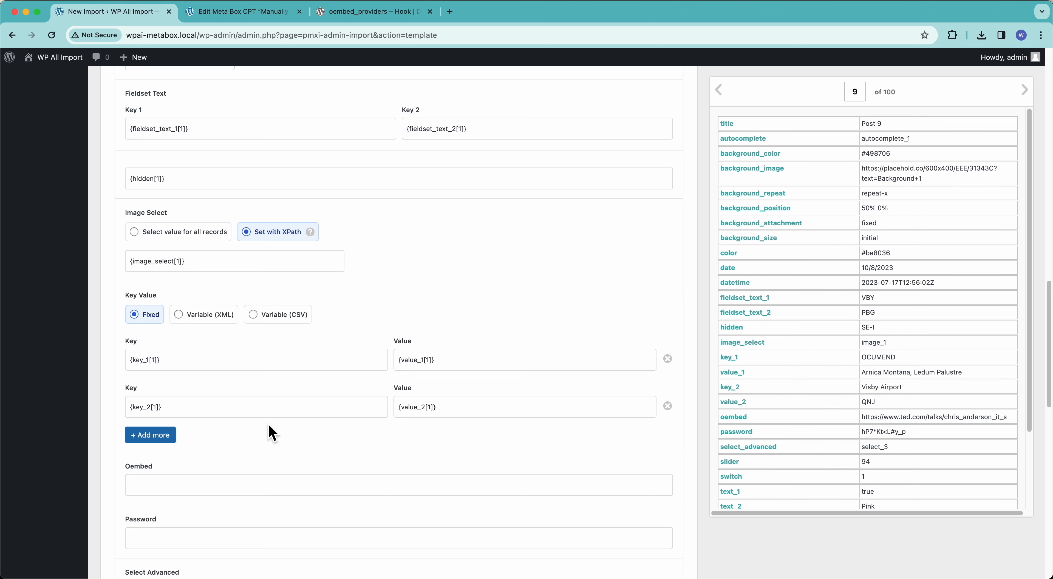
# - Examine the manually added post and the list of supported oEmbed providers in the WordPress oembed_providers documentation
pyautogui.scroll(-4, 272, 433)
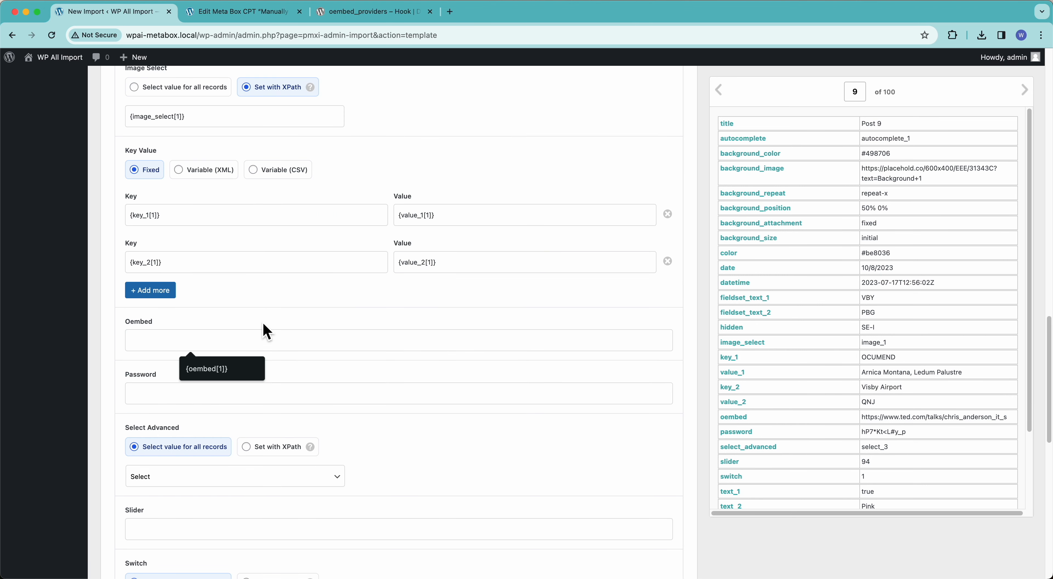
pyautogui.click(265, 17)
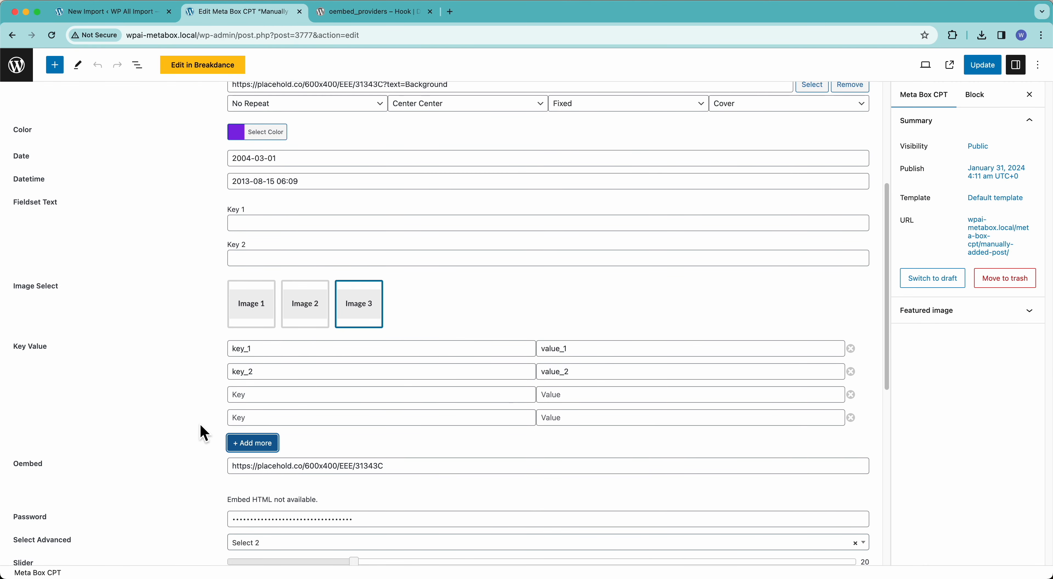
pyautogui.scroll(5, 297, 437)
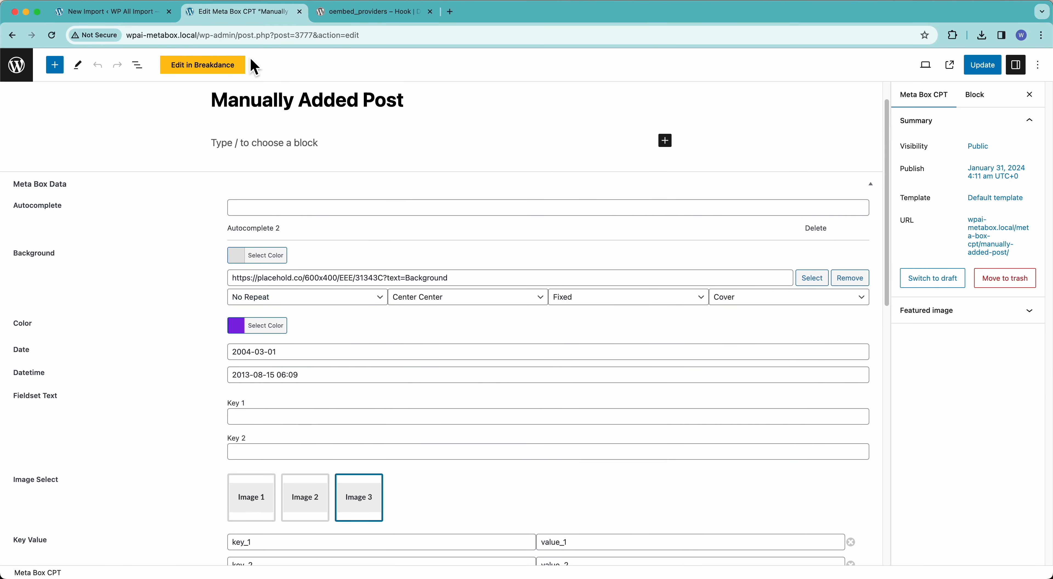
pyautogui.click(398, 16)
pyautogui.scroll(-2, 369, 444)
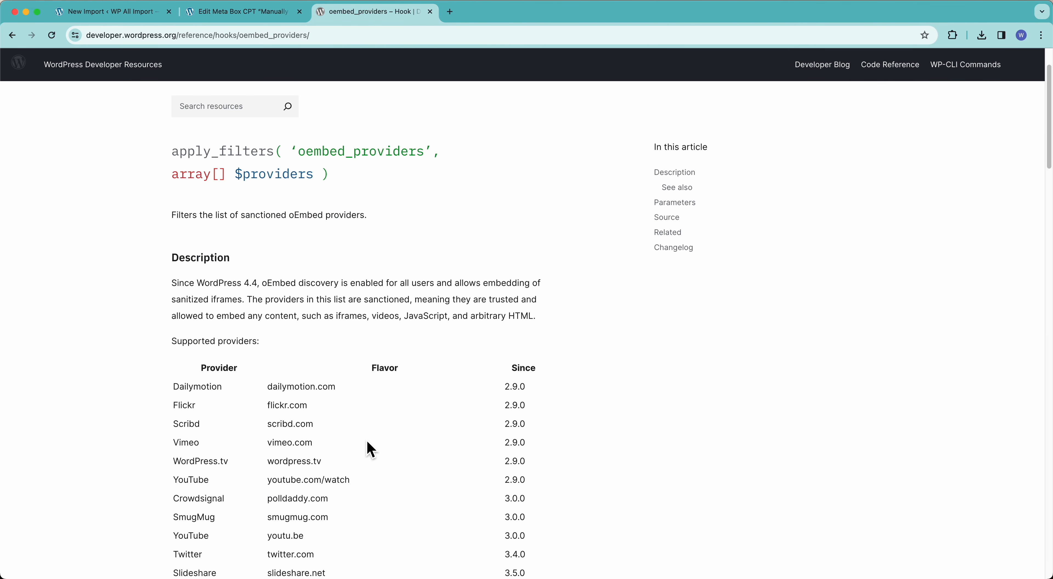
pyautogui.scroll(-5, 381, 419)
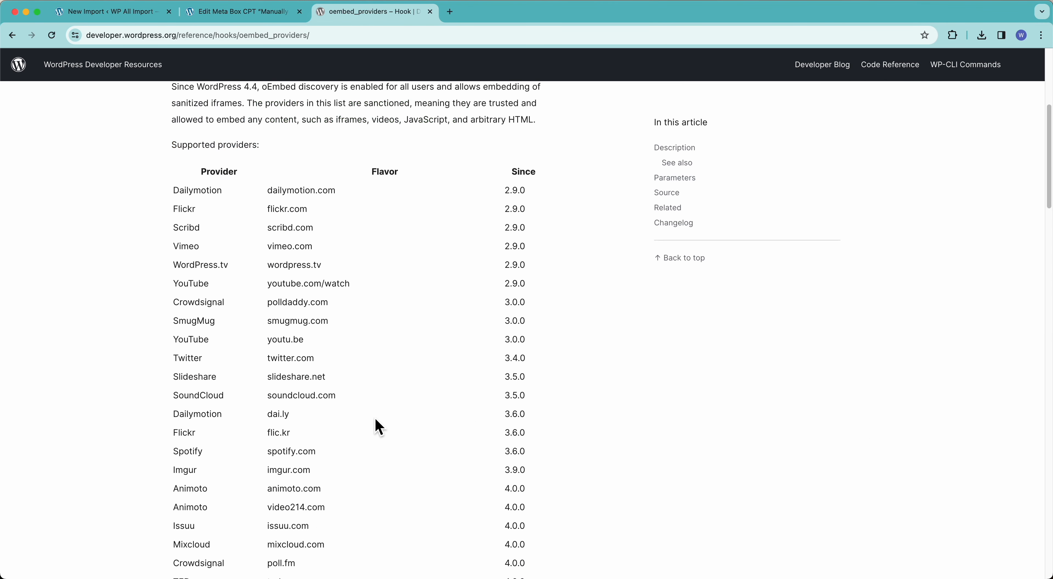
pyautogui.scroll(-18, 386, 407)
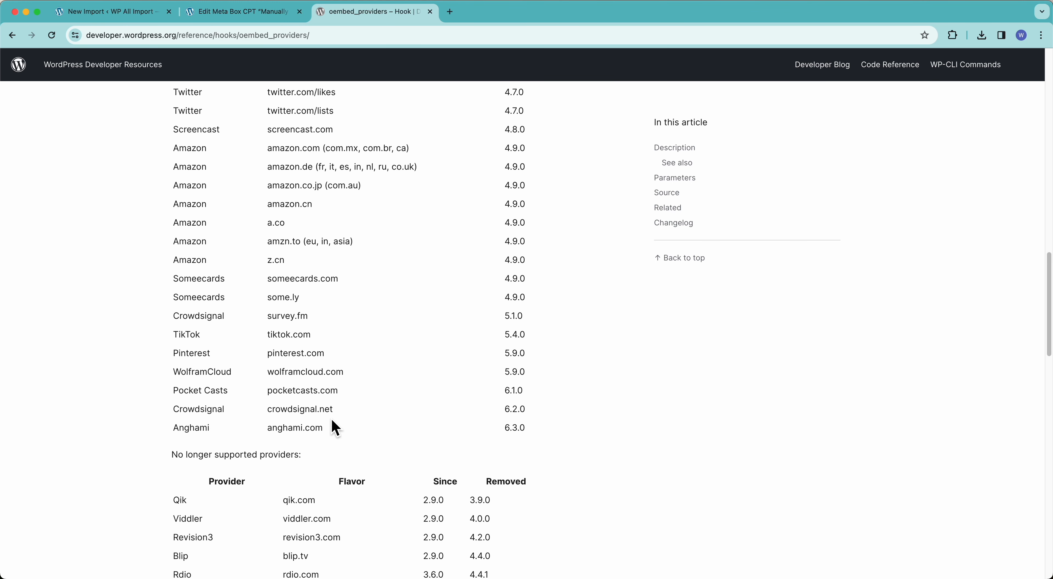
pyautogui.scroll(8, 313, 385)
pyautogui.scroll(10, 313, 397)
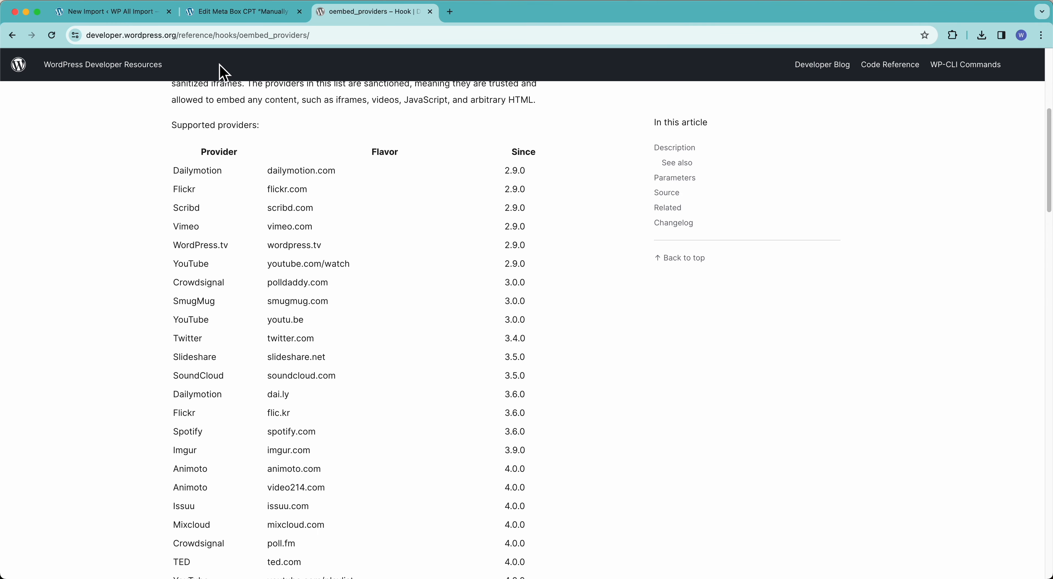
# - Return to the import template and map the Oembed field to the oembed element
pyautogui.click(110, 11)
pyautogui.click(166, 348)
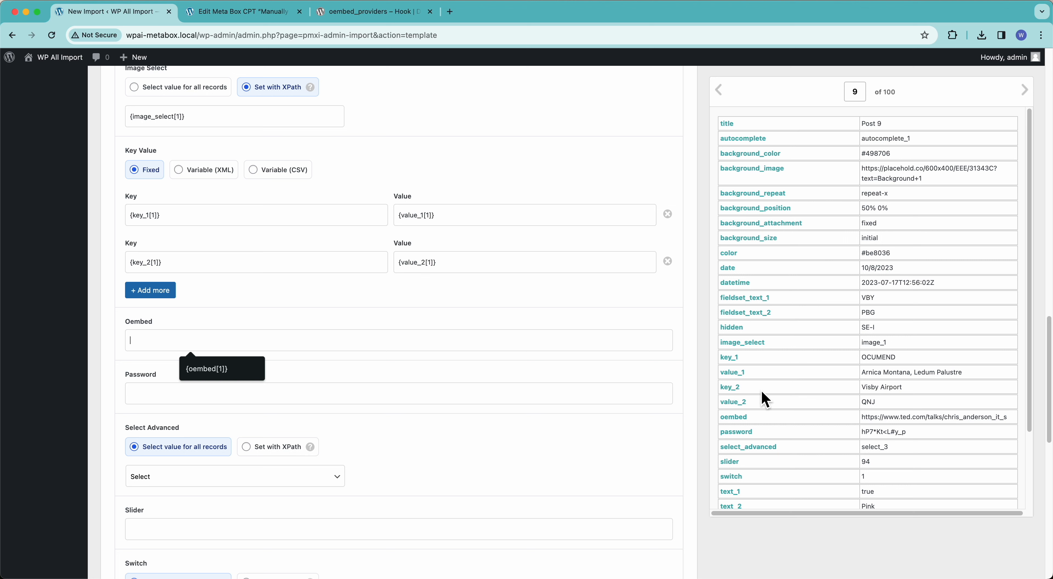
pyautogui.moveTo(737, 423); pyautogui.dragTo(223, 342)
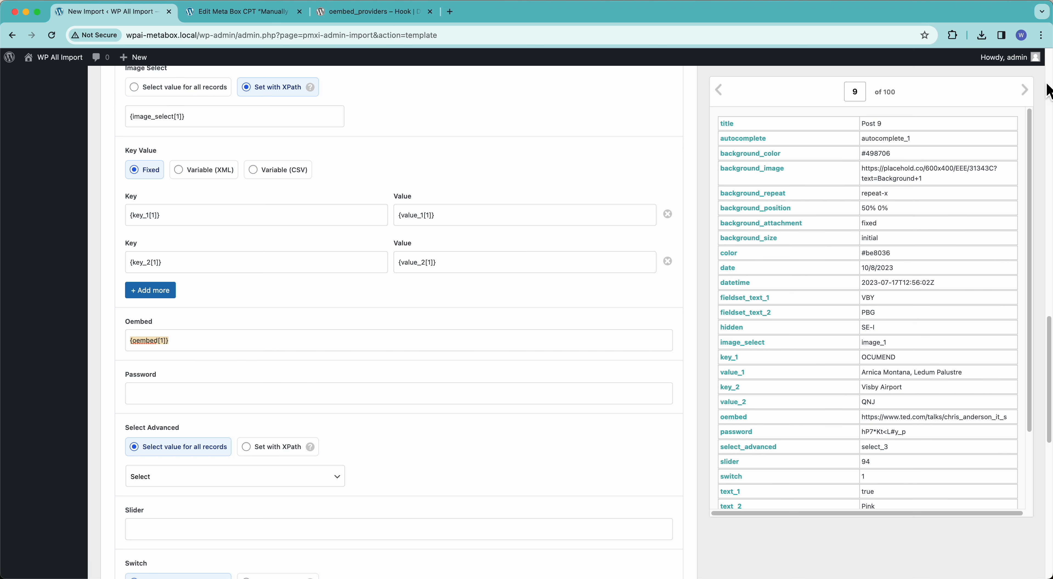
# - Preview record 10 of the import data, and check its oembed source against the supported providers in the WordPress documentation
pyautogui.click(1024, 91)
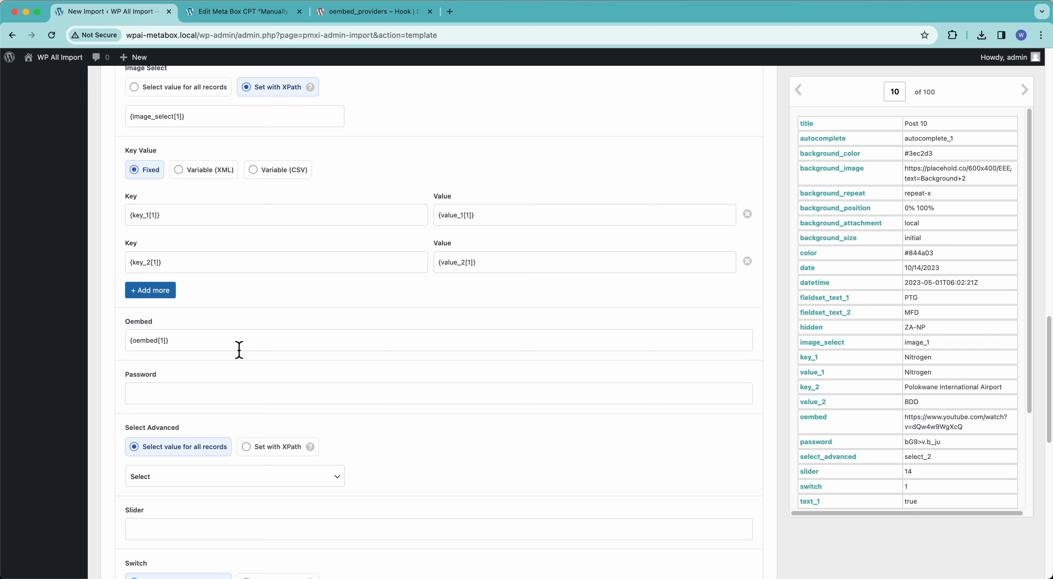
pyautogui.click(384, 12)
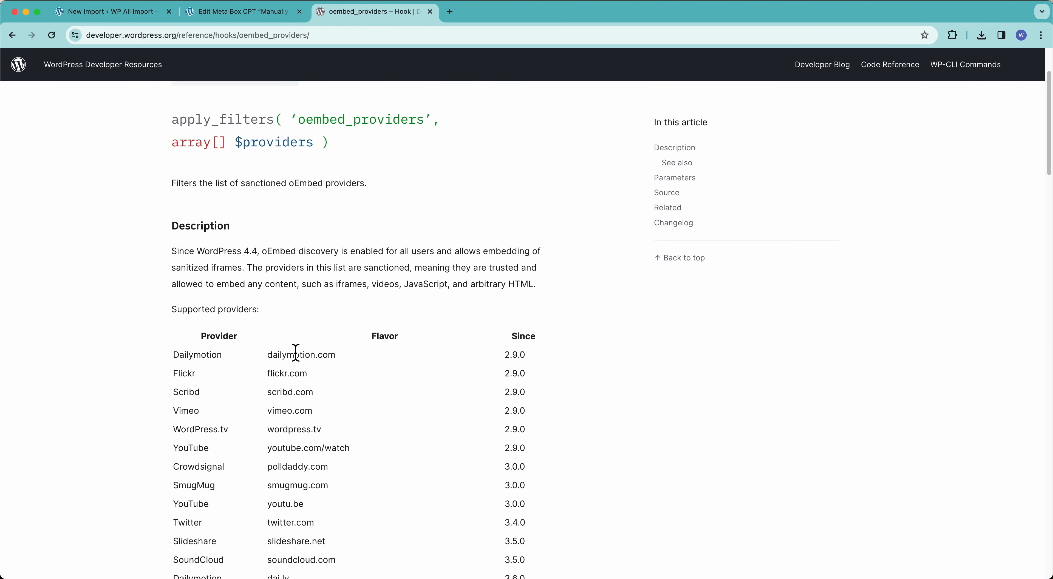
pyautogui.scroll(-8, 296, 353)
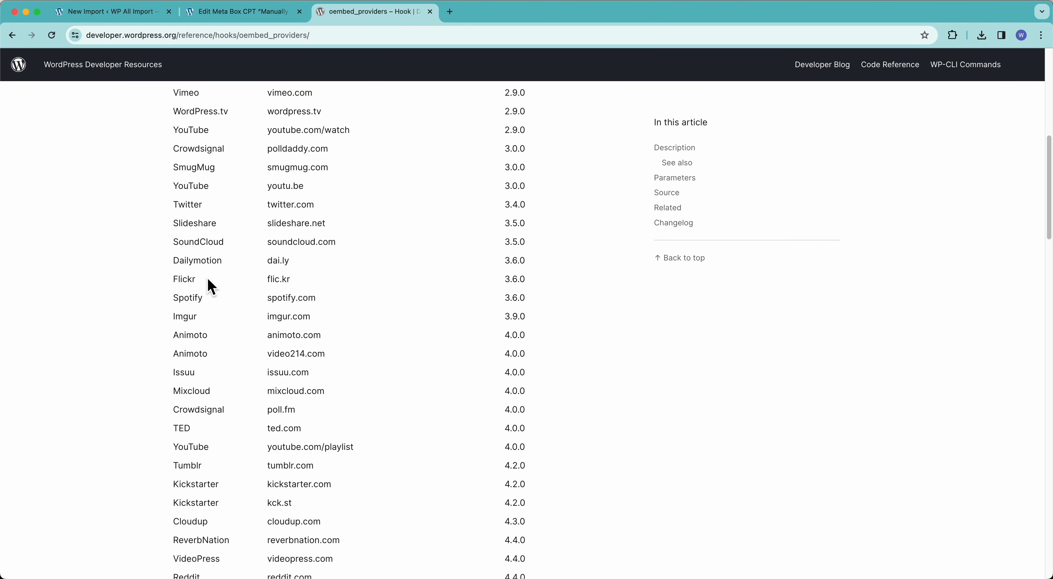
# - Return from the oEmbed provider documentation to the import template and map the Password field to the password element
pyautogui.scroll(10, 302, 366)
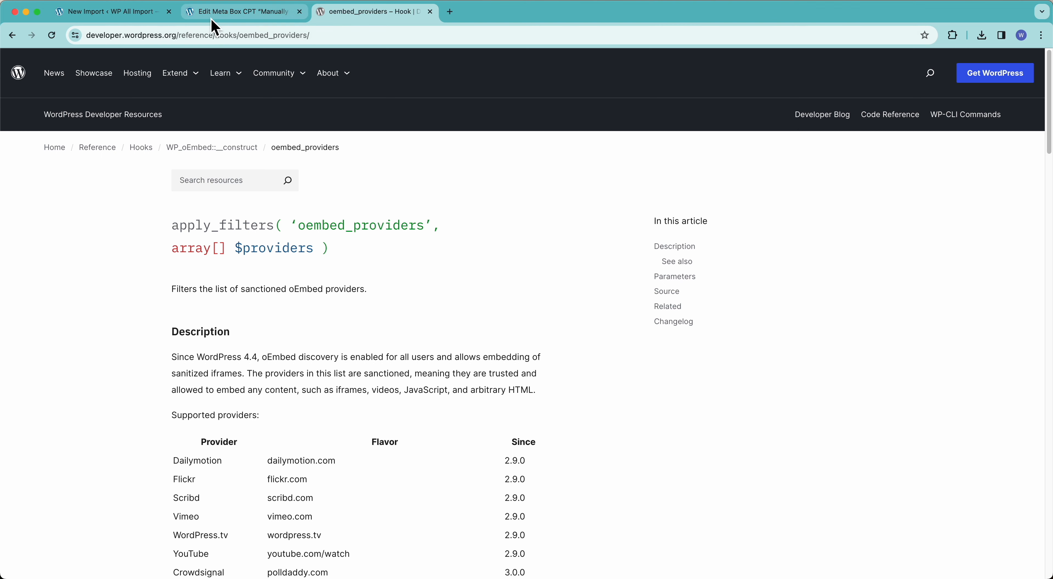
pyautogui.click(153, 15)
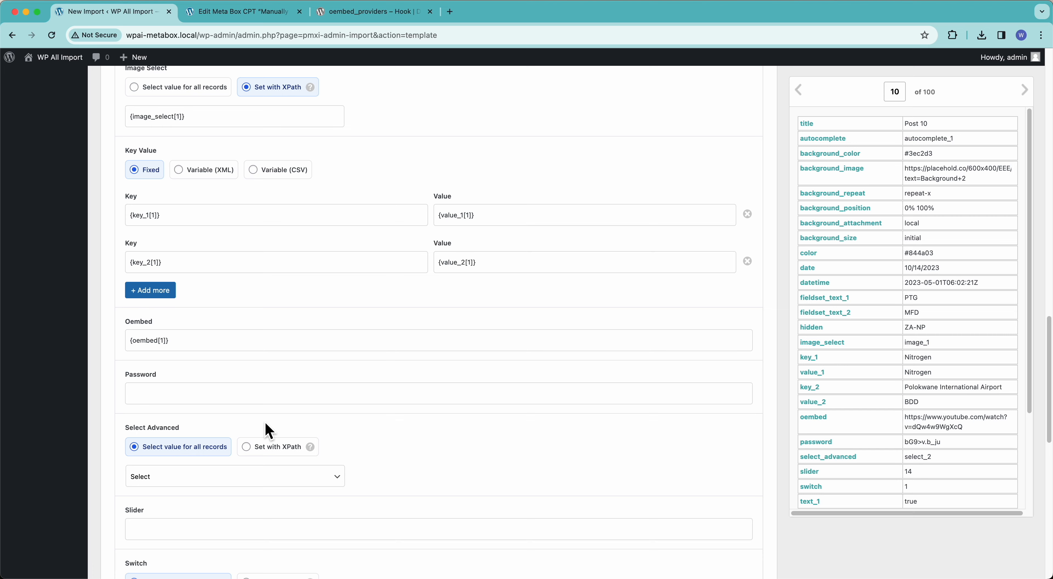
pyautogui.scroll(-3, 266, 427)
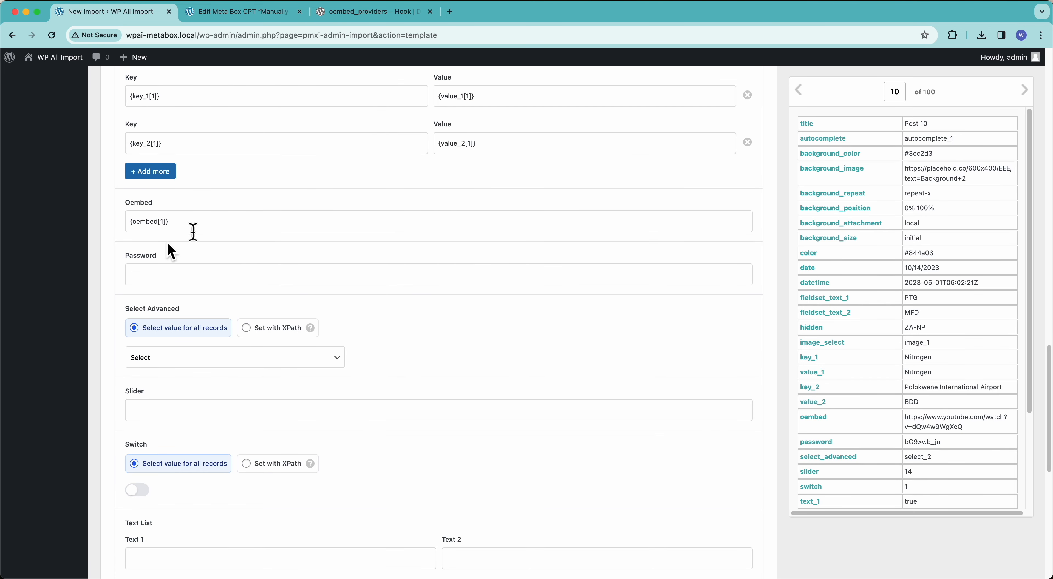
pyautogui.click(153, 280)
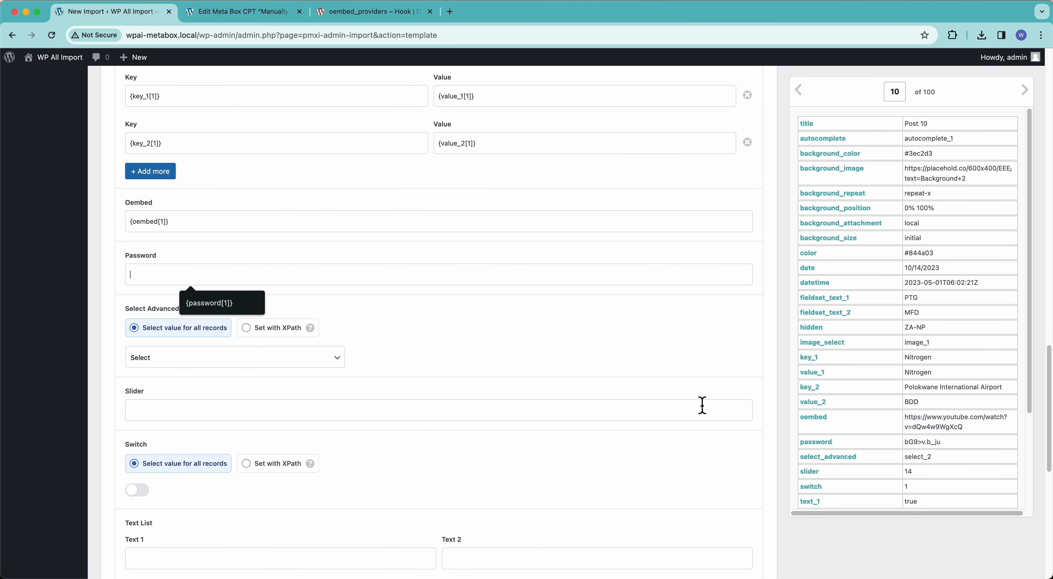
pyautogui.moveTo(806, 441); pyautogui.dragTo(255, 270)
# - Check how the Password field appears in the manually added post, and return to the import template
pyautogui.click(266, 12)
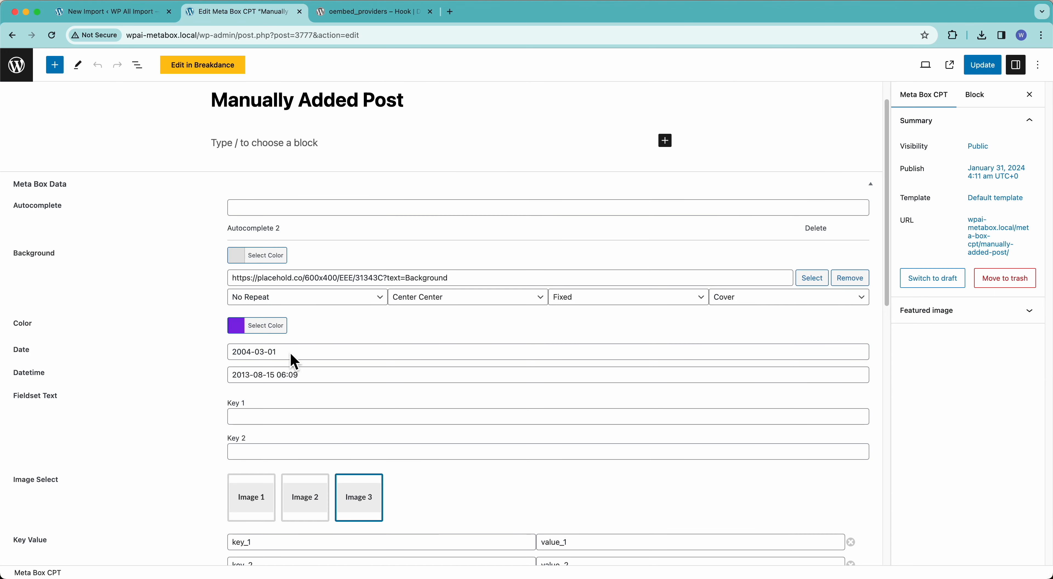
pyautogui.scroll(-10, 289, 357)
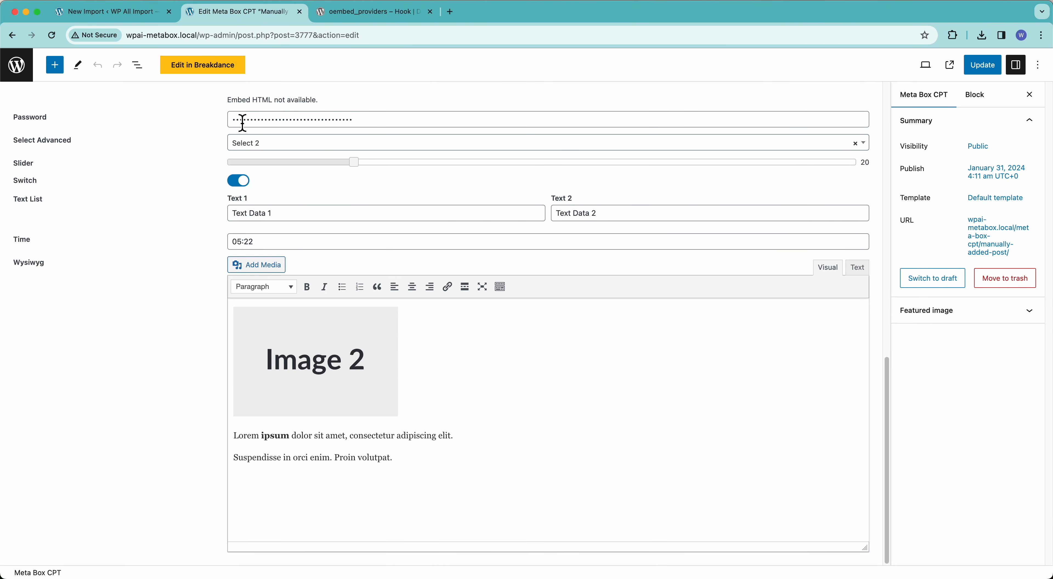
pyautogui.click(149, 14)
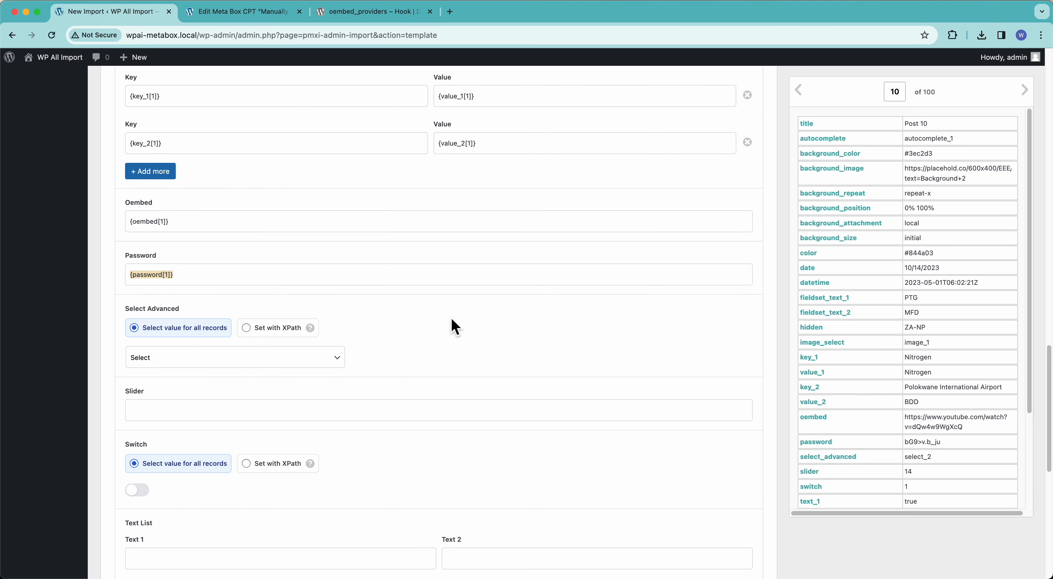
# - Examine the available Select Advanced options in the manually added post, and return to the import template
pyautogui.scroll(-1, 195, 403)
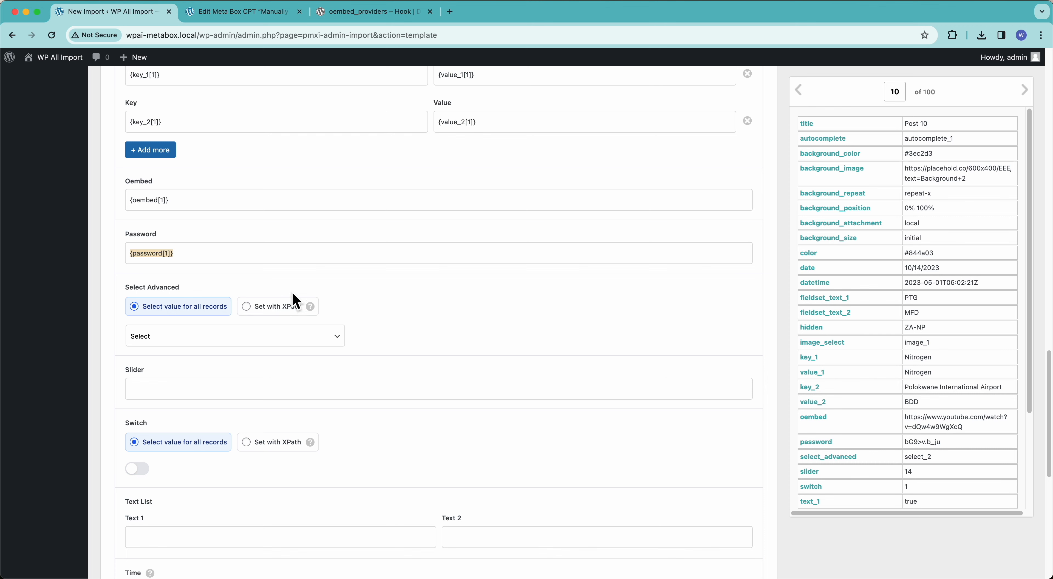
pyautogui.click(259, 13)
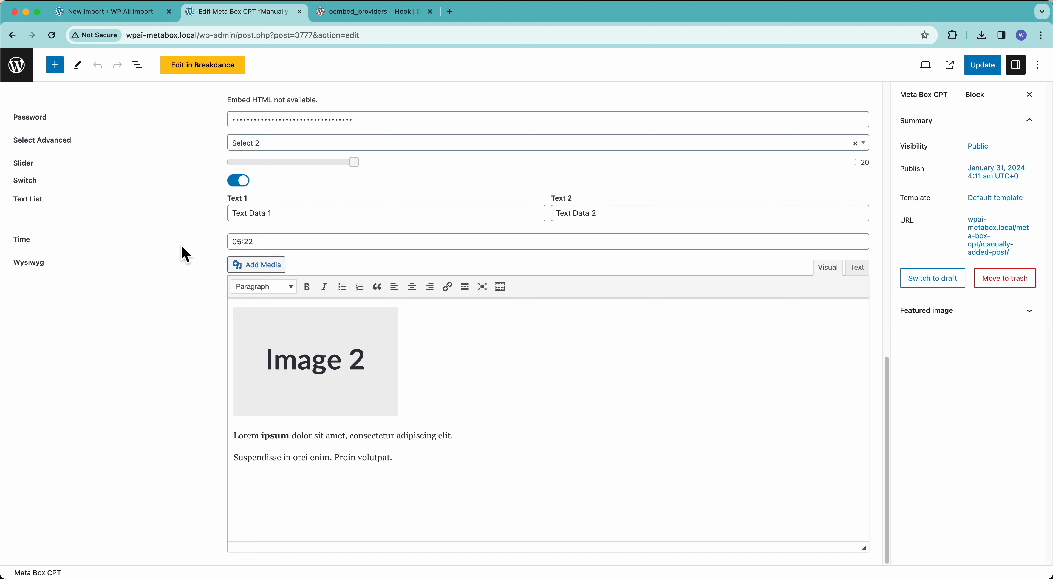
pyautogui.click(272, 147)
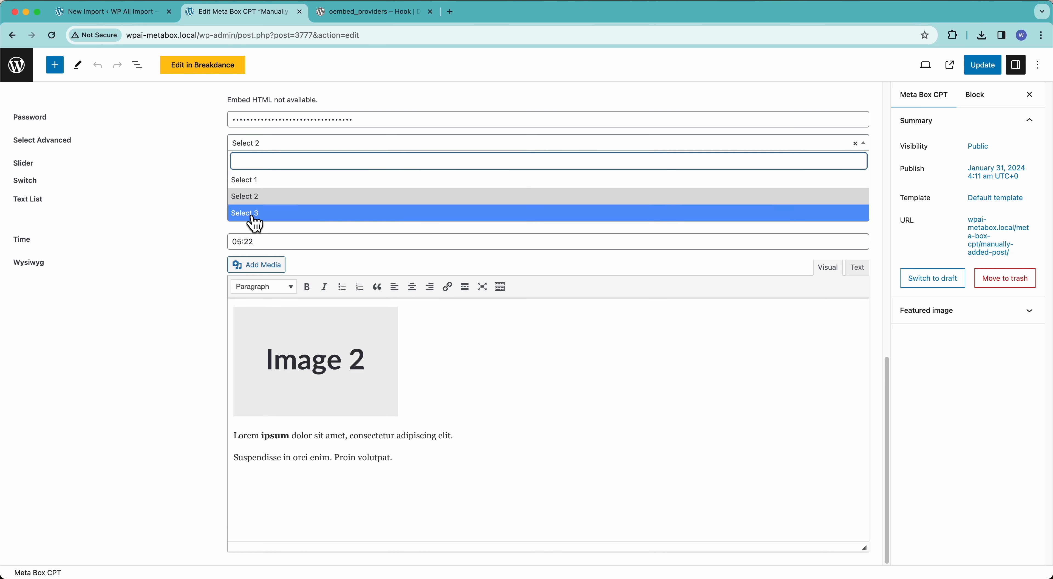
pyautogui.click(149, 352)
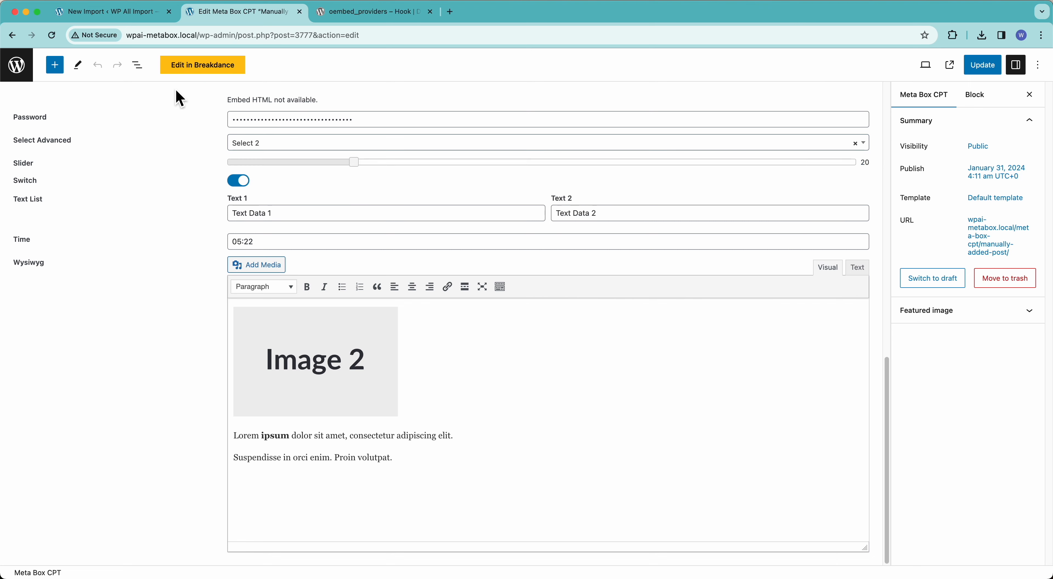
pyautogui.click(159, 20)
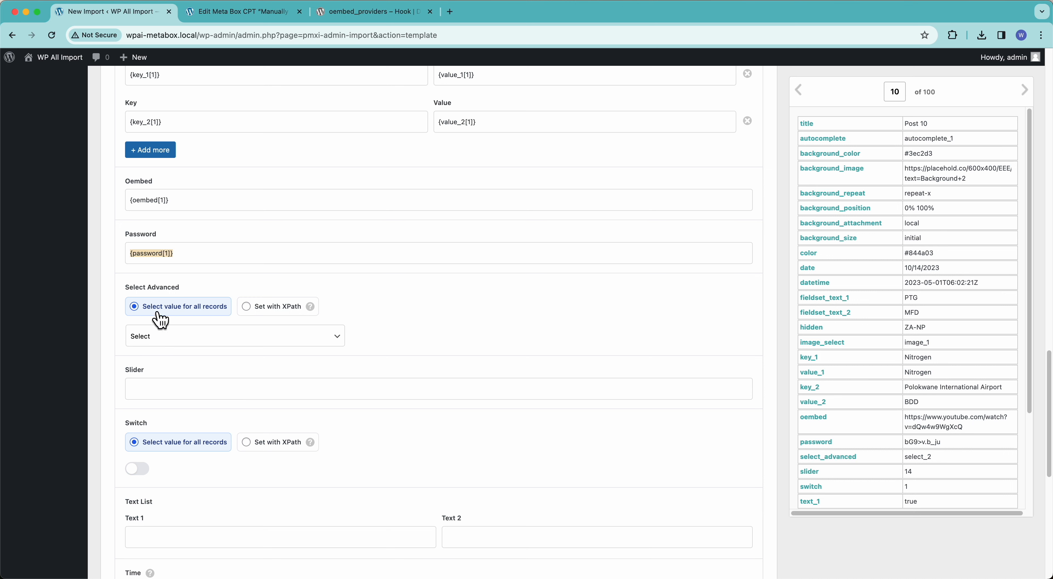
# - Try the fixed value Select 2 for Select Advanced, and map the field with XPath to the select_advanced element instead
pyautogui.click(164, 337)
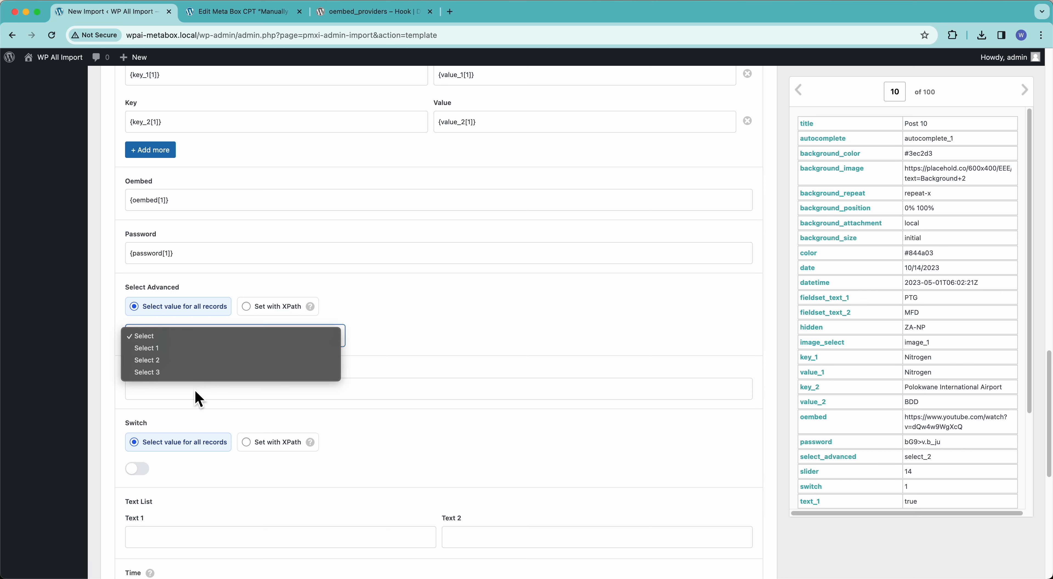
pyautogui.click(197, 361)
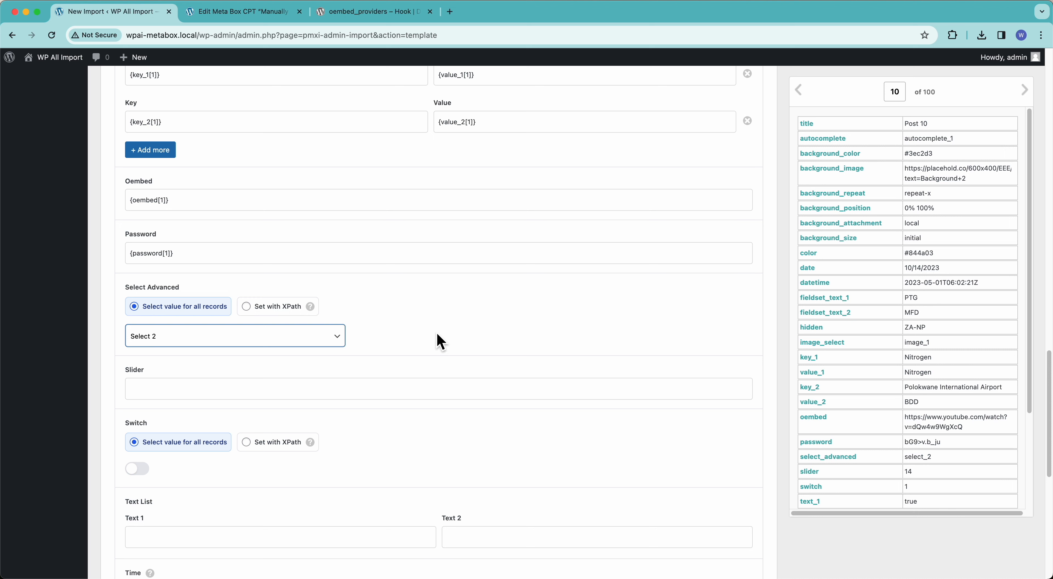
pyautogui.click(258, 314)
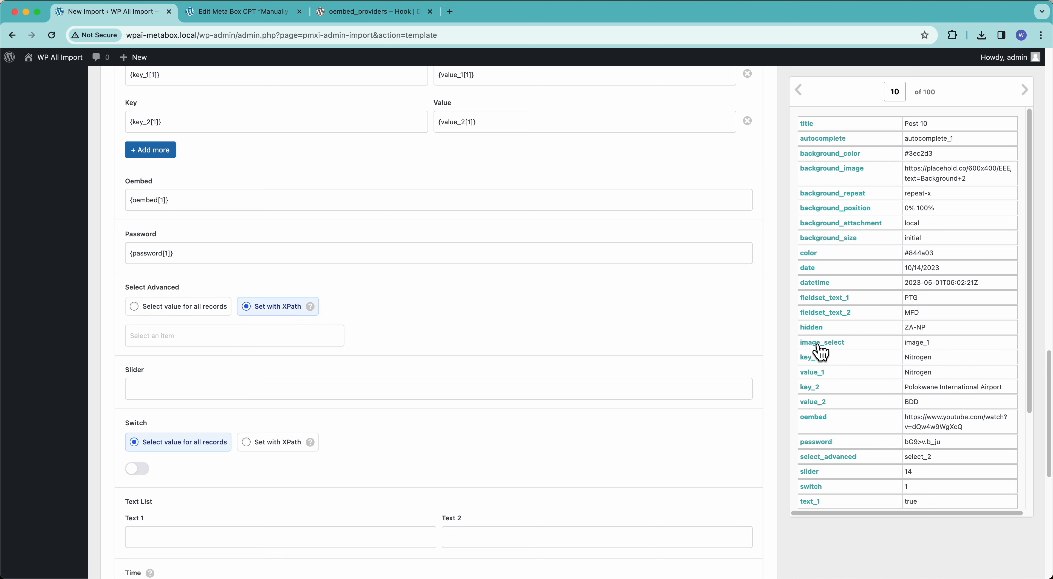
pyautogui.moveTo(822, 459); pyautogui.dragTo(266, 336)
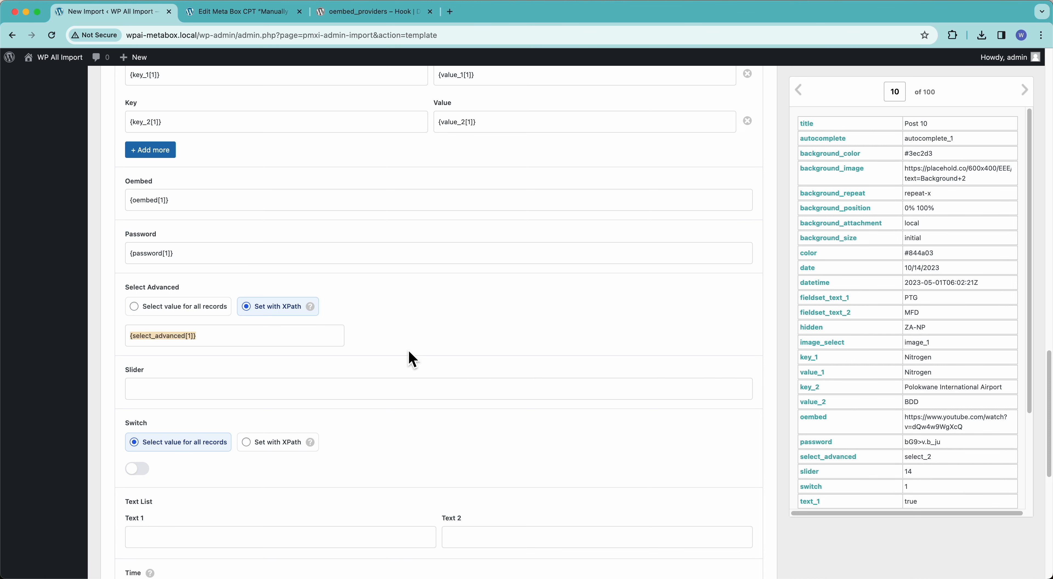
# - Map the Slider field to the slider element, and move the slider in the manually added post to 85
pyautogui.scroll(-4, 413, 360)
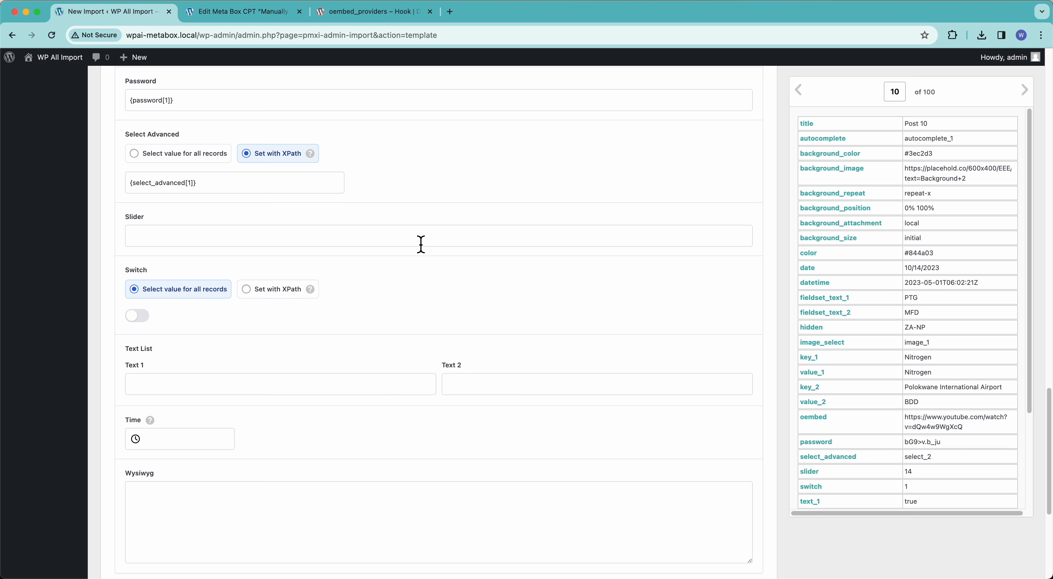
pyautogui.moveTo(813, 477); pyautogui.dragTo(150, 247)
pyautogui.click(233, 17)
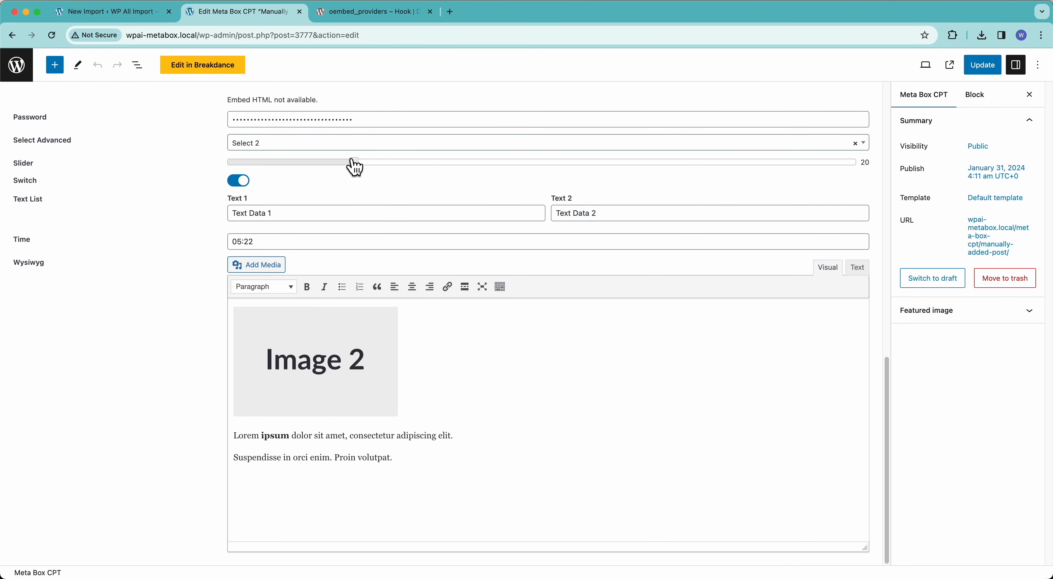
pyautogui.moveTo(354, 163); pyautogui.dragTo(410, 182)
pyautogui.moveTo(500, 180); pyautogui.dragTo(762, 177)
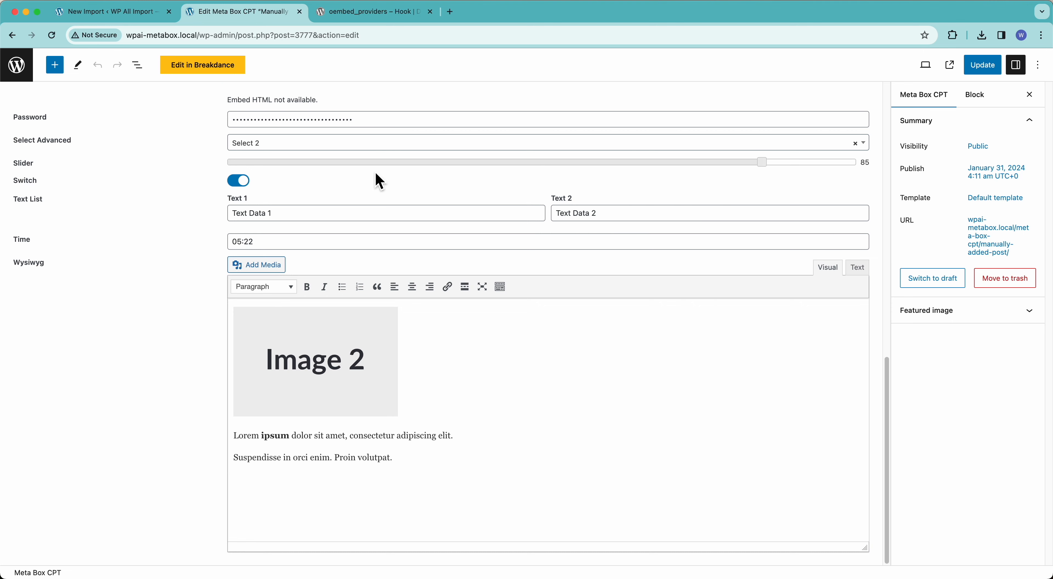
pyautogui.click(78, 18)
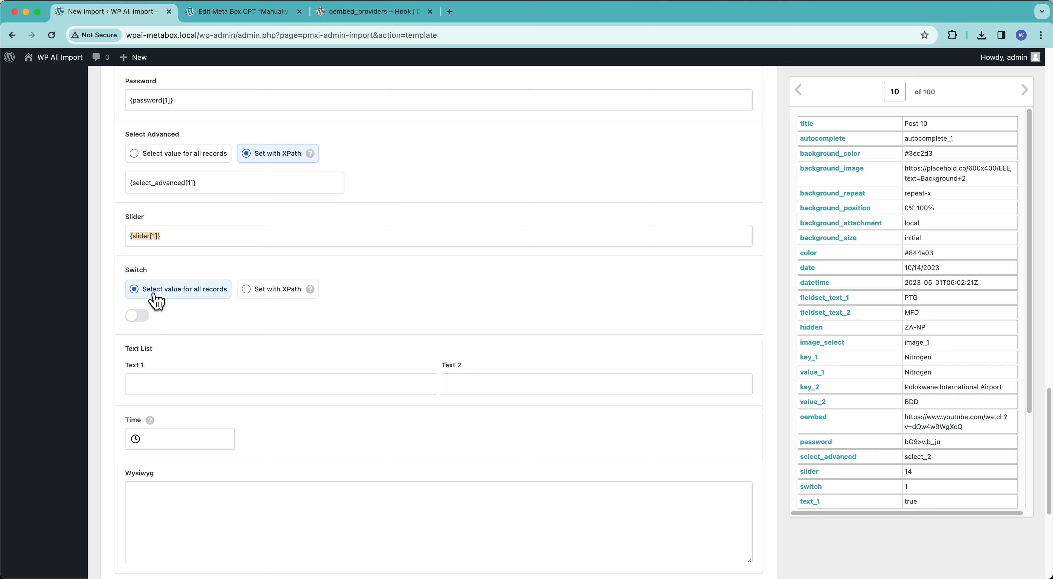
# - Toggle the fixed Switch value on and off, and map Switch with XPath to the switch element instead
pyautogui.click(141, 318)
pyautogui.click(139, 318)
pyautogui.click(248, 291)
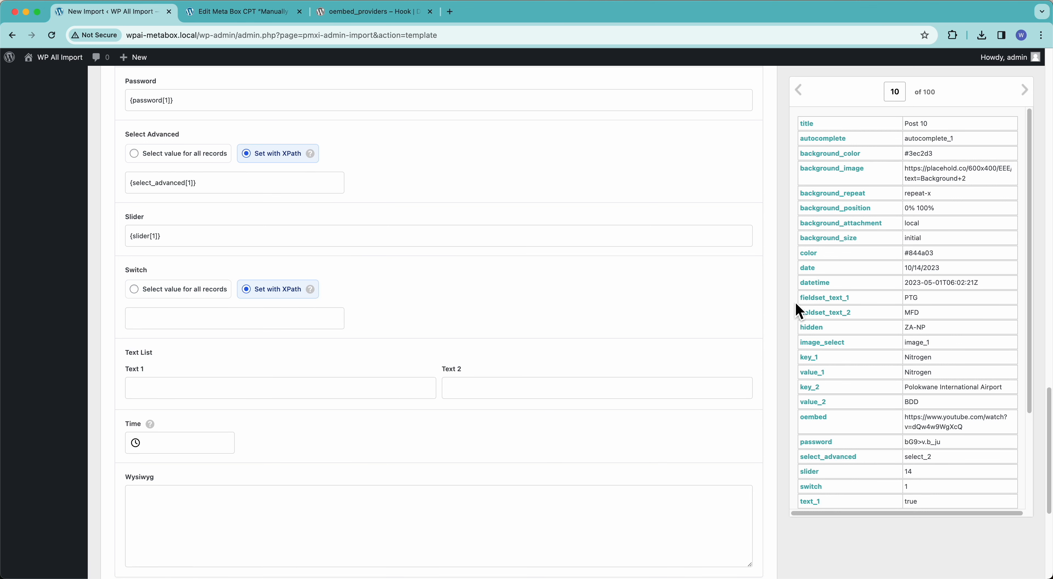
pyautogui.scroll(-1, 851, 348)
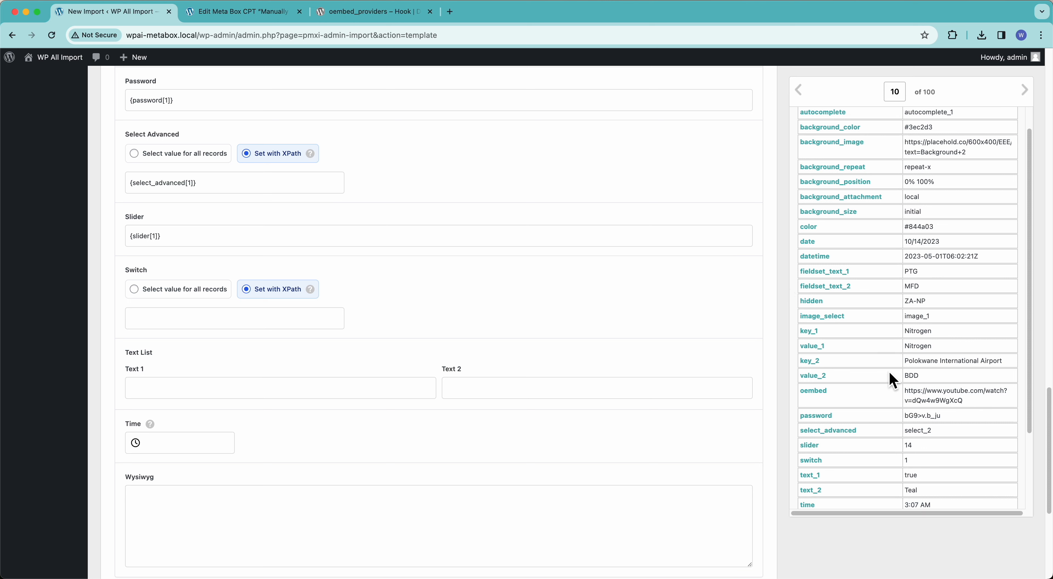
pyautogui.moveTo(811, 462); pyautogui.dragTo(252, 327)
# - Map Text 1 and Text 2 of the Text List to text_1 and text_2, and try the prefix "Text:" in Text 1
pyautogui.scroll(-3, 419, 360)
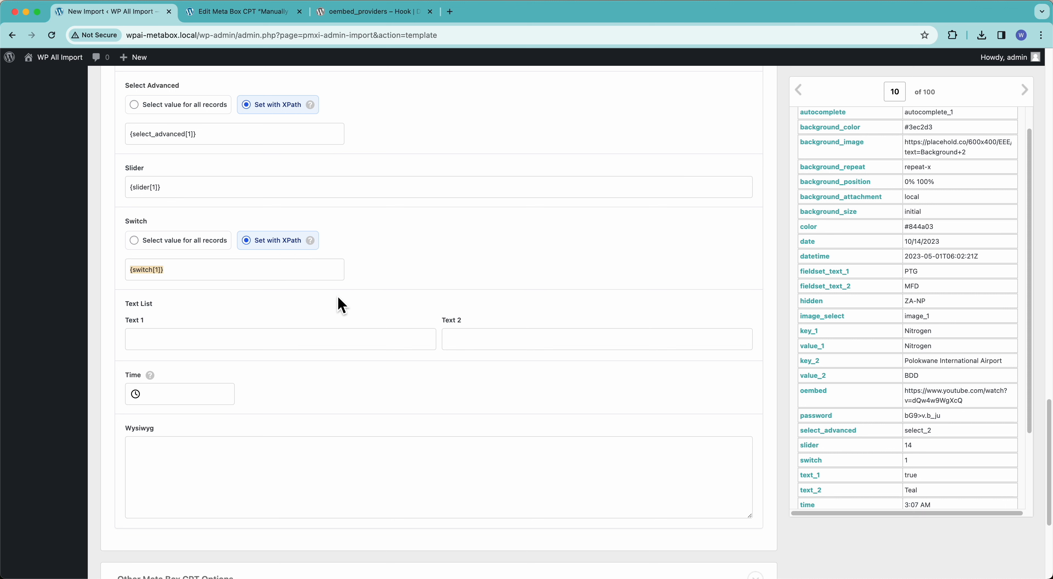
pyautogui.scroll(-2, 905, 357)
pyautogui.moveTo(812, 453); pyautogui.dragTo(376, 346)
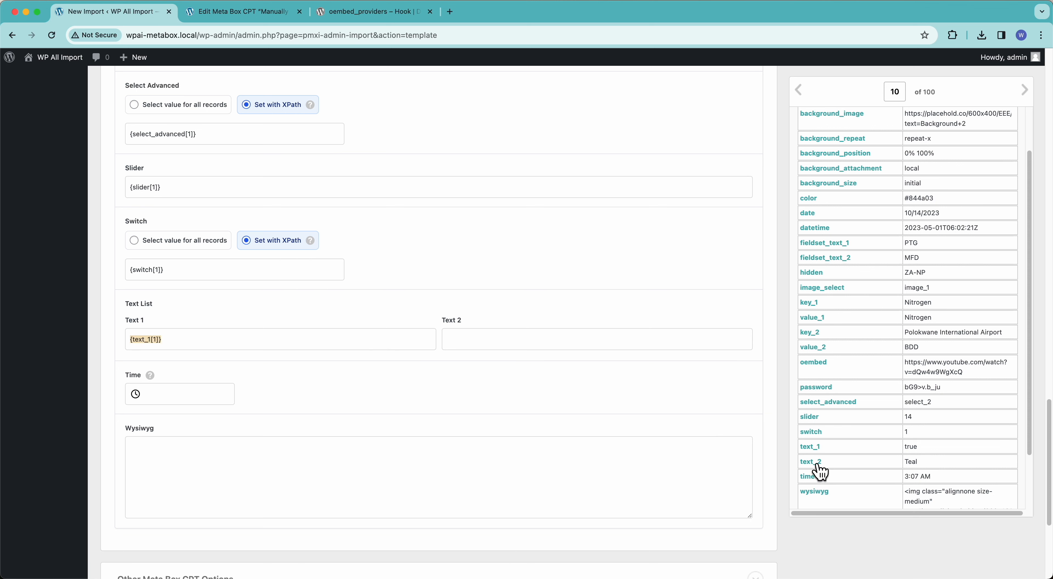
pyautogui.moveTo(814, 463); pyautogui.dragTo(515, 341)
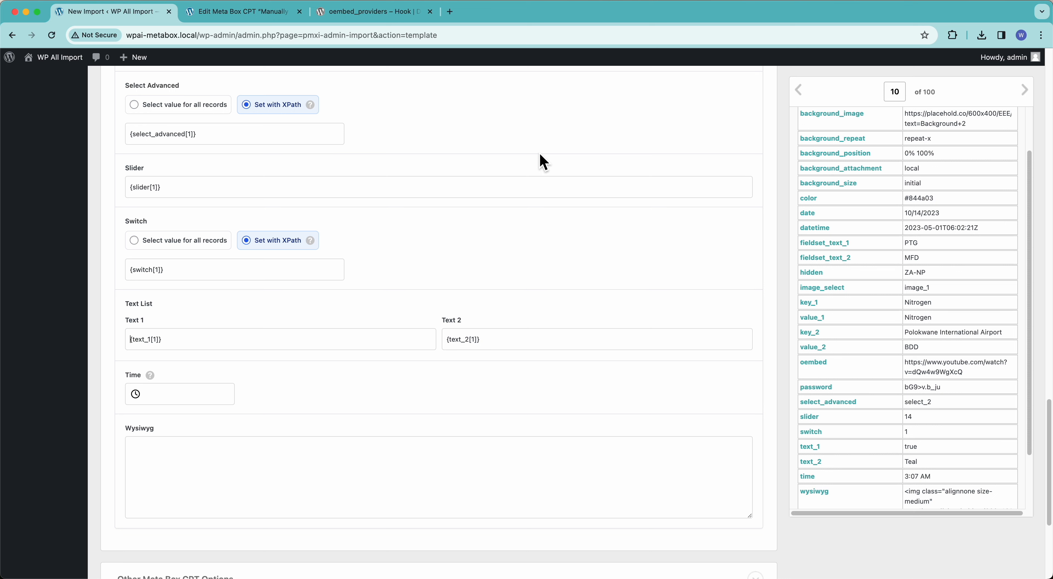
pyautogui.write('Text:')
pyautogui.press('super+z')
# - Map the Time field to the time element
pyautogui.scroll(-2, 382, 373)
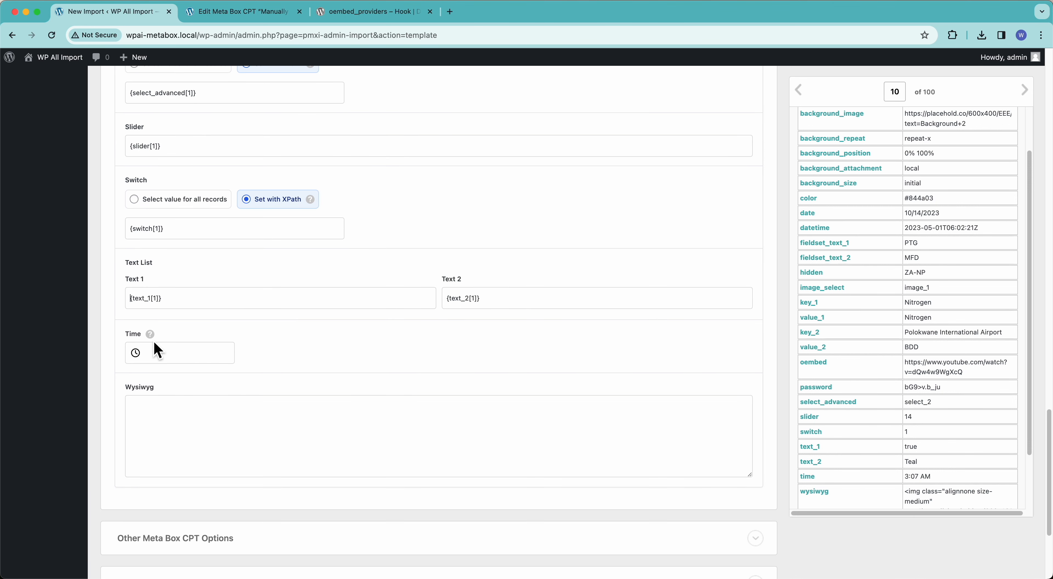
pyautogui.scroll(-1, 868, 446)
pyautogui.scroll(-1, 868, 446)
pyautogui.moveTo(809, 463); pyautogui.dragTo(209, 364)
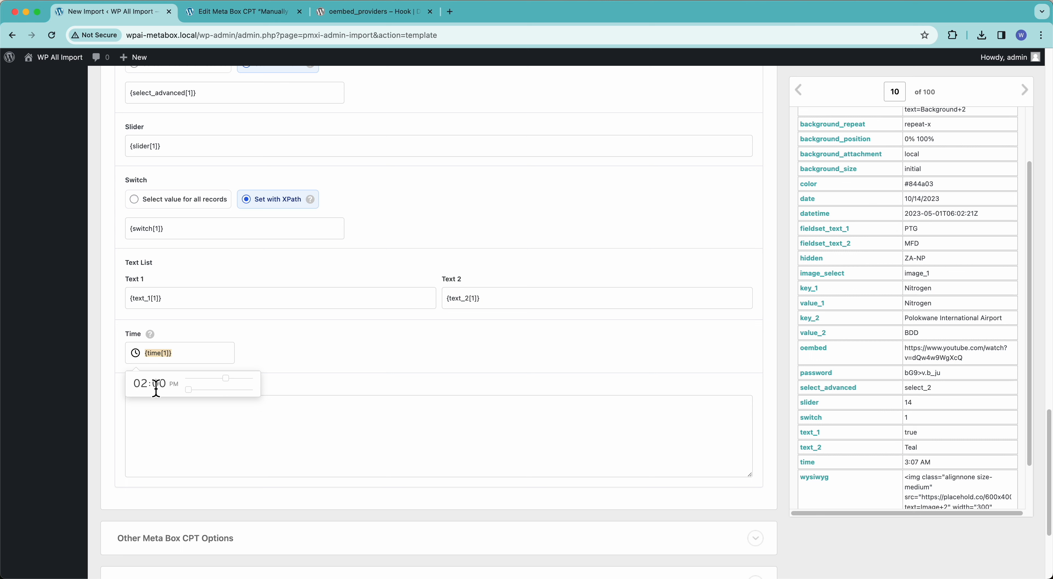
# - Try the fixed time 02:34 pm in the Time field, and restore its mapping to the time element
pyautogui.moveTo(189, 390); pyautogui.dragTo(224, 390)
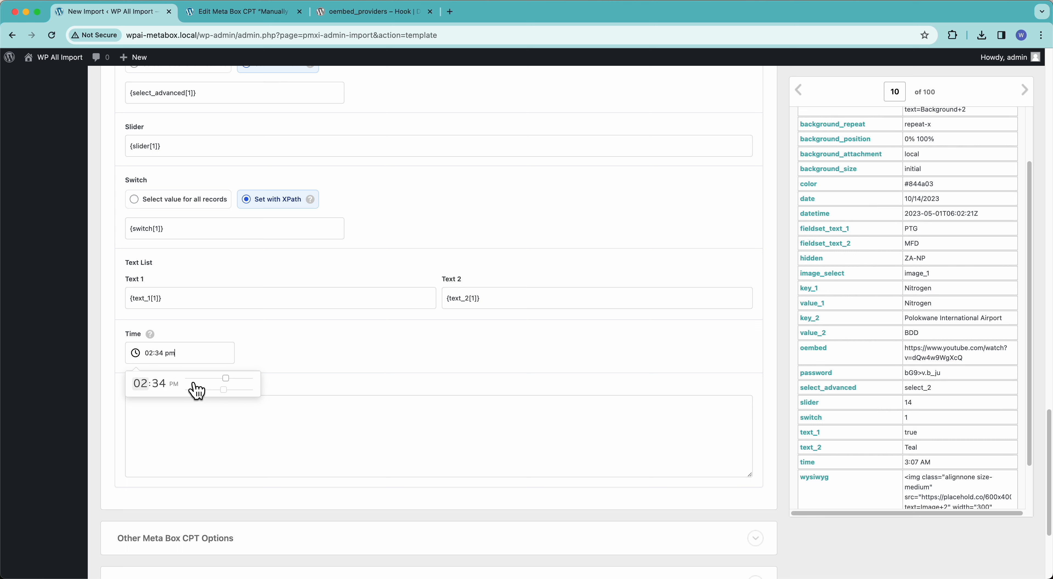
pyautogui.click(332, 344)
pyautogui.press('super+z')
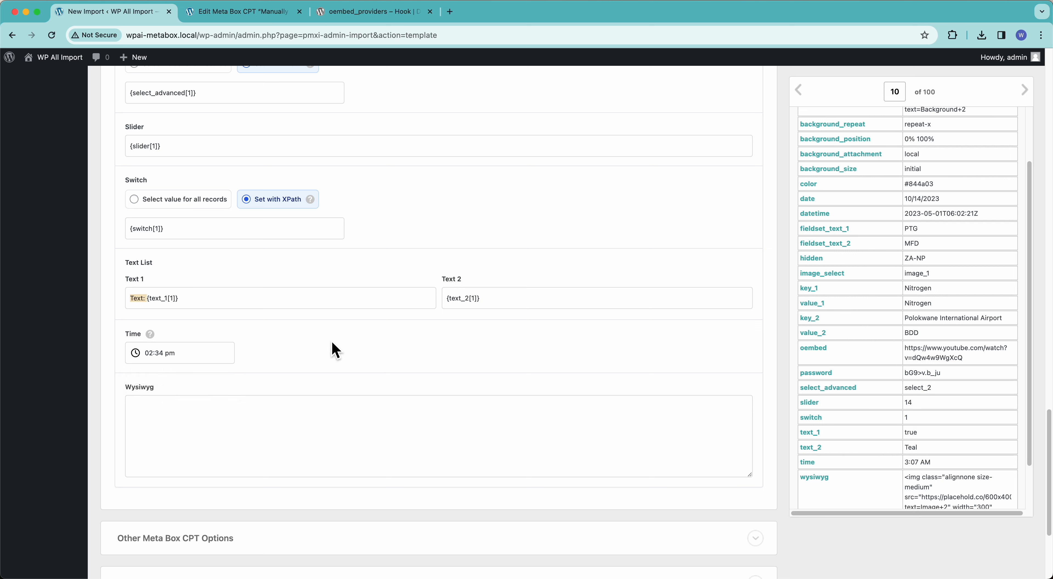
pyautogui.press('super+shift+z')
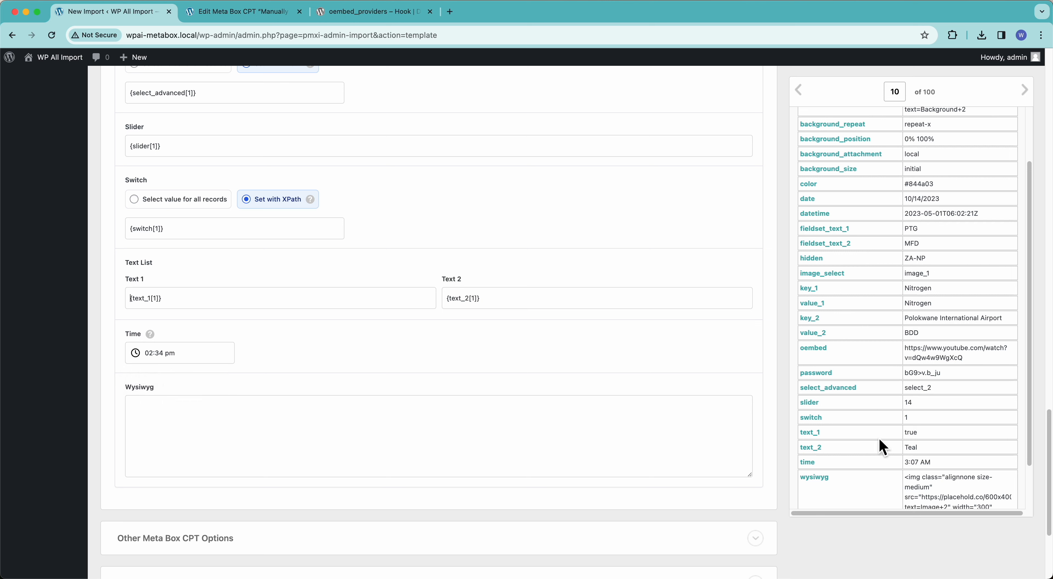
pyautogui.moveTo(809, 464); pyautogui.dragTo(187, 359)
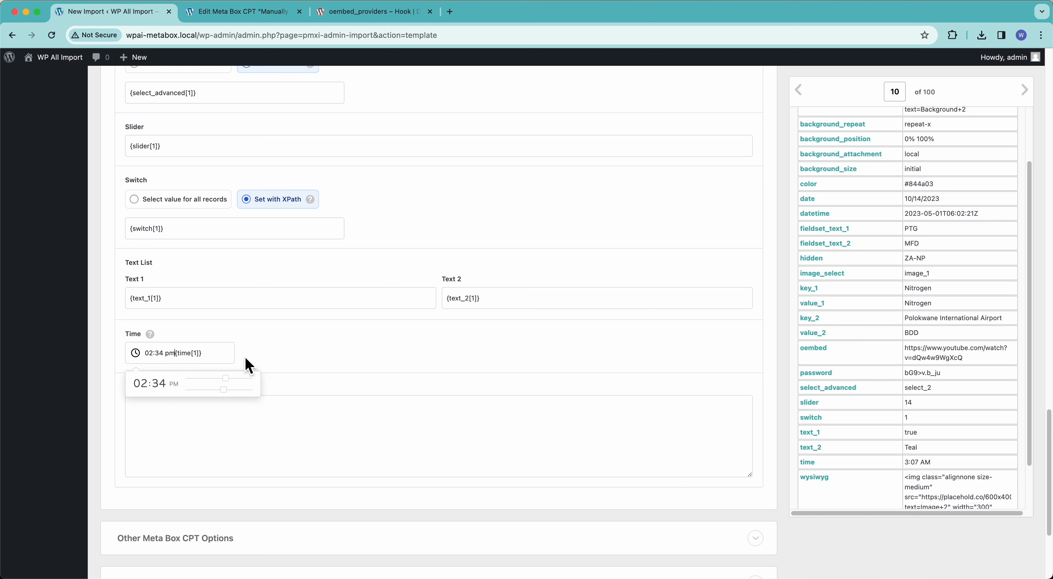
pyautogui.click(265, 352)
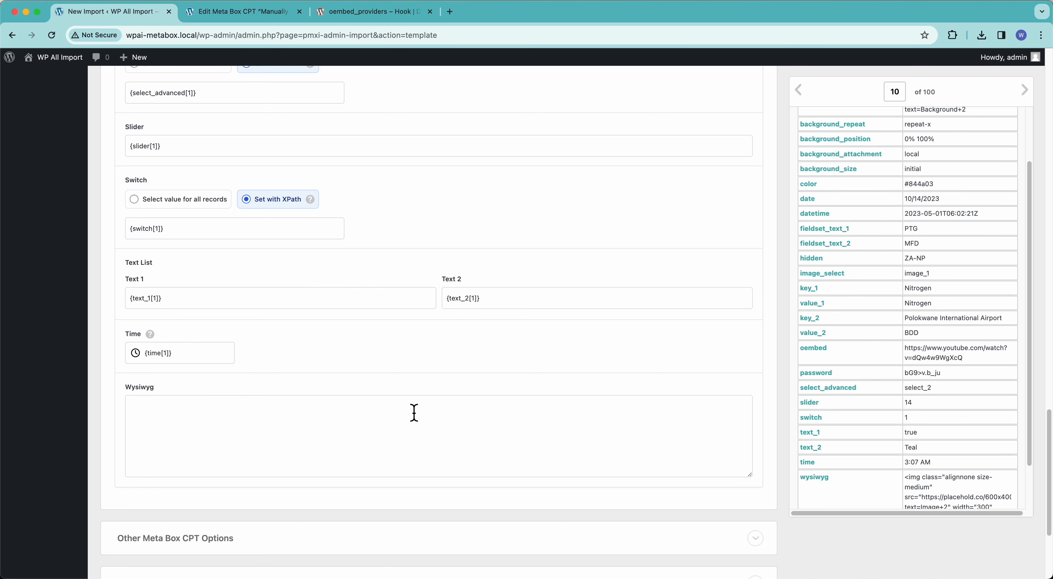
# - Compare record 10's wysiwyg element with the HTML source of the Wysiwyg field in the manually added post
pyautogui.scroll(-1, 417, 405)
pyautogui.scroll(-3, 943, 431)
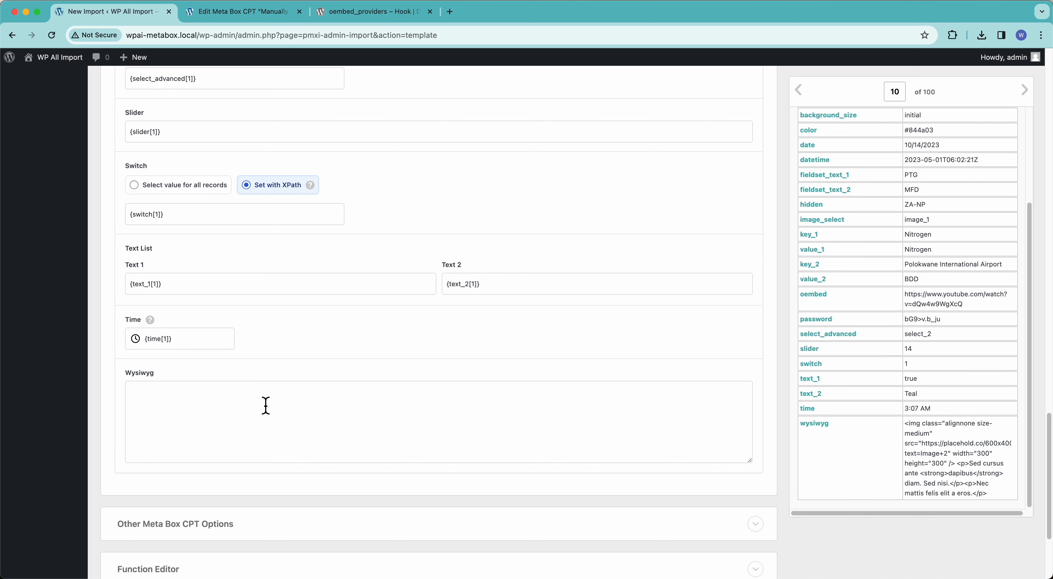
pyautogui.click(280, 14)
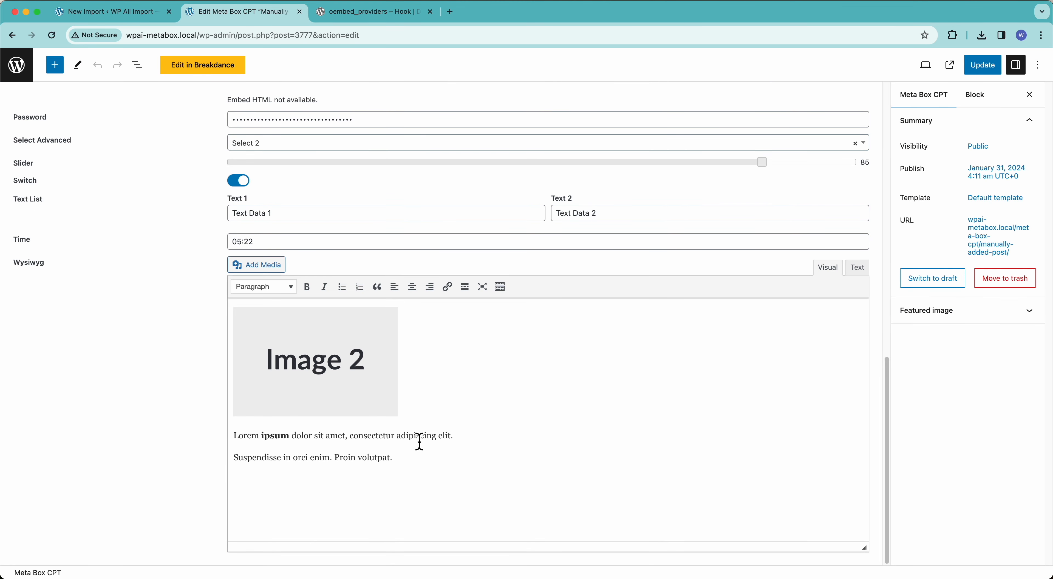
pyautogui.click(860, 272)
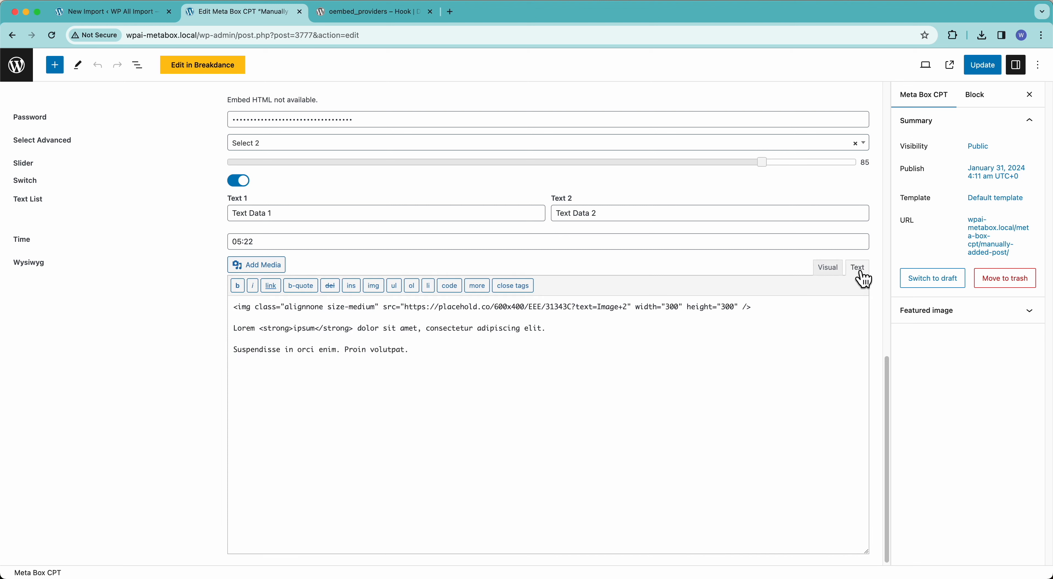
# - Compare the visual rendering and the HTML source of the Wysiwyg field in the manually added post
pyautogui.click(834, 272)
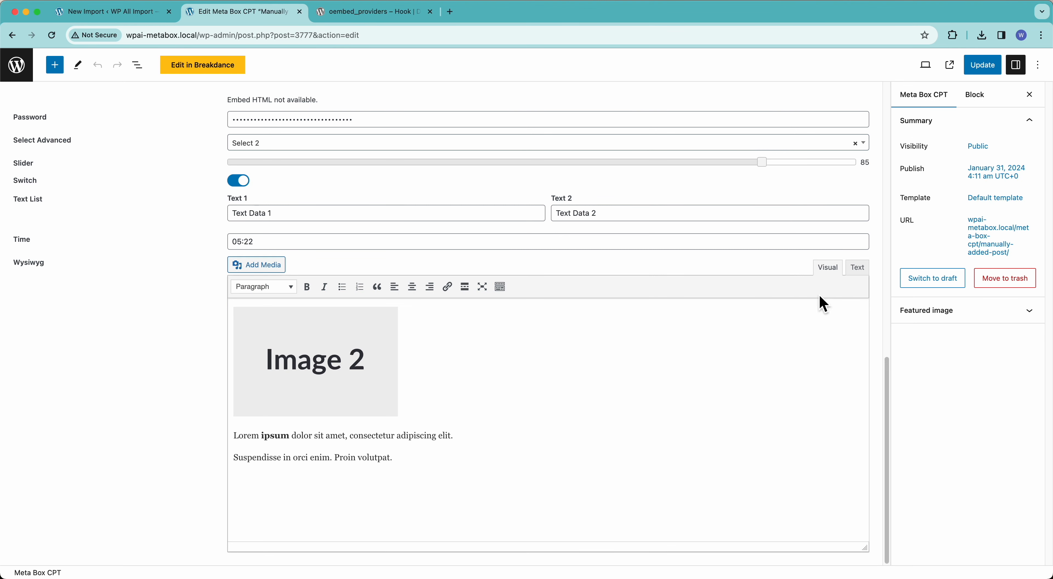
pyautogui.click(850, 274)
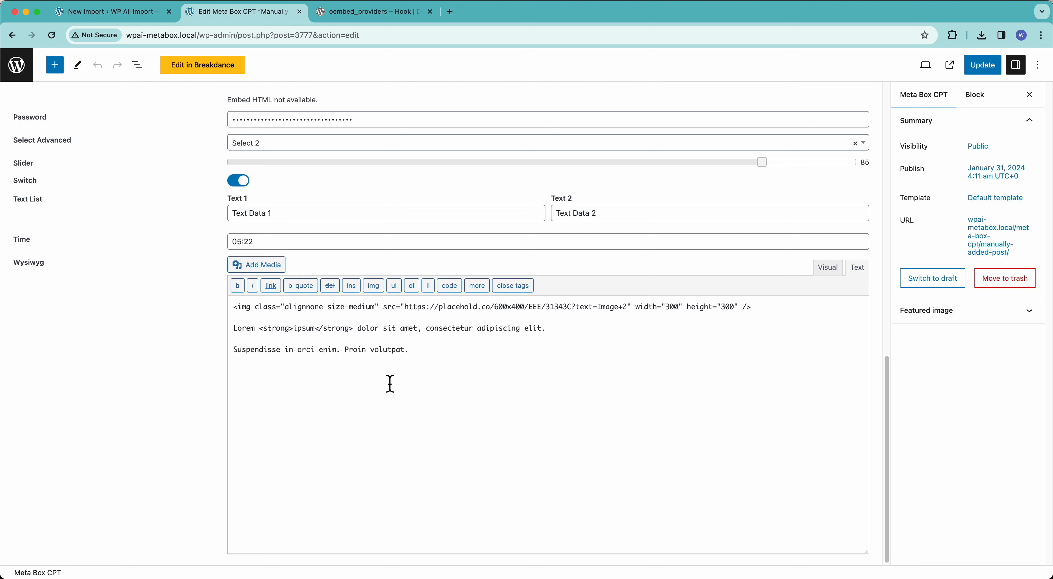
pyautogui.click(832, 272)
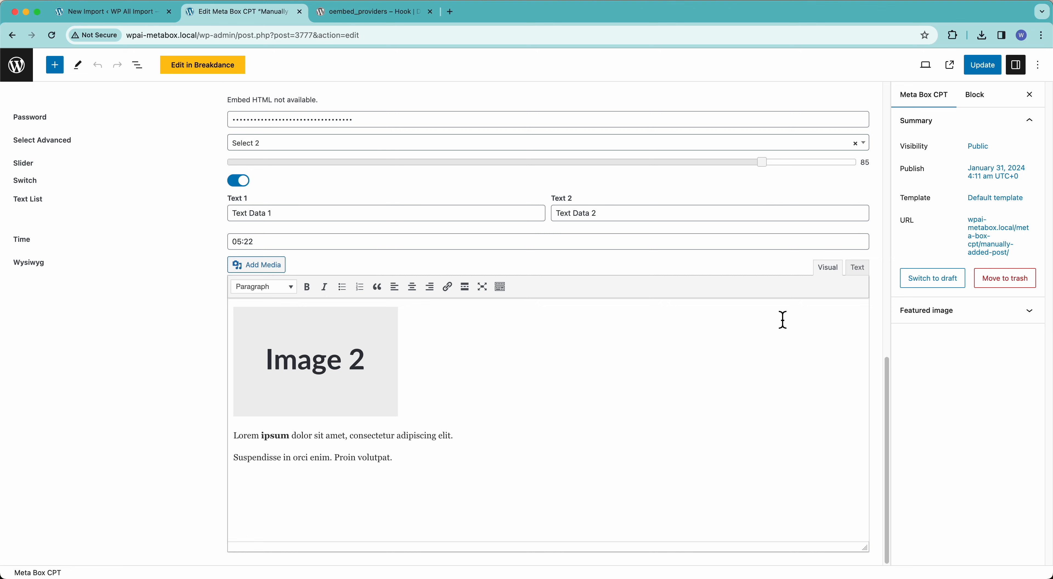
pyautogui.click(857, 268)
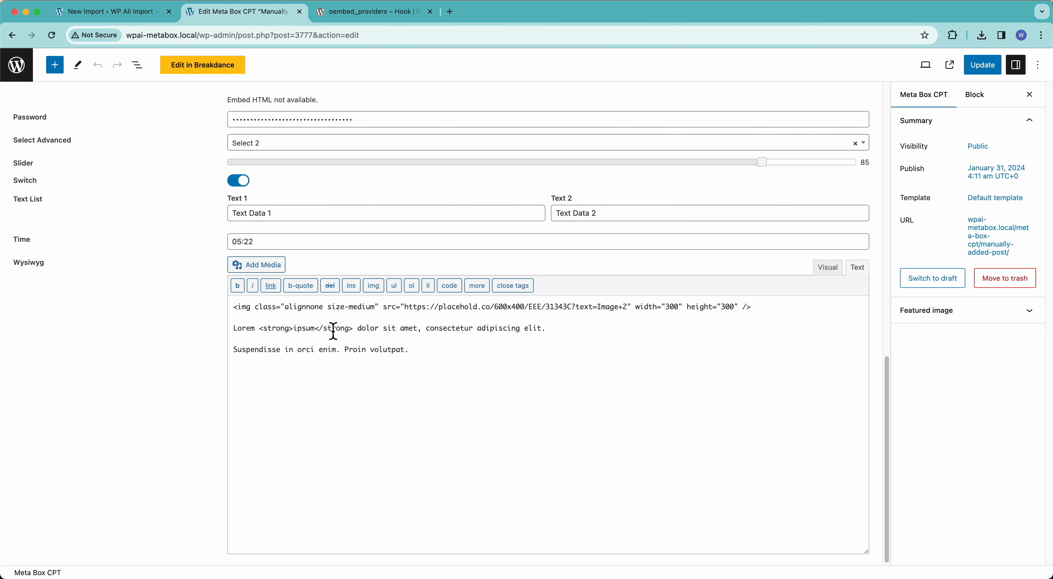
# - Return to the import template and map the Wysiwyg field to the wysiwyg element
pyautogui.click(160, 14)
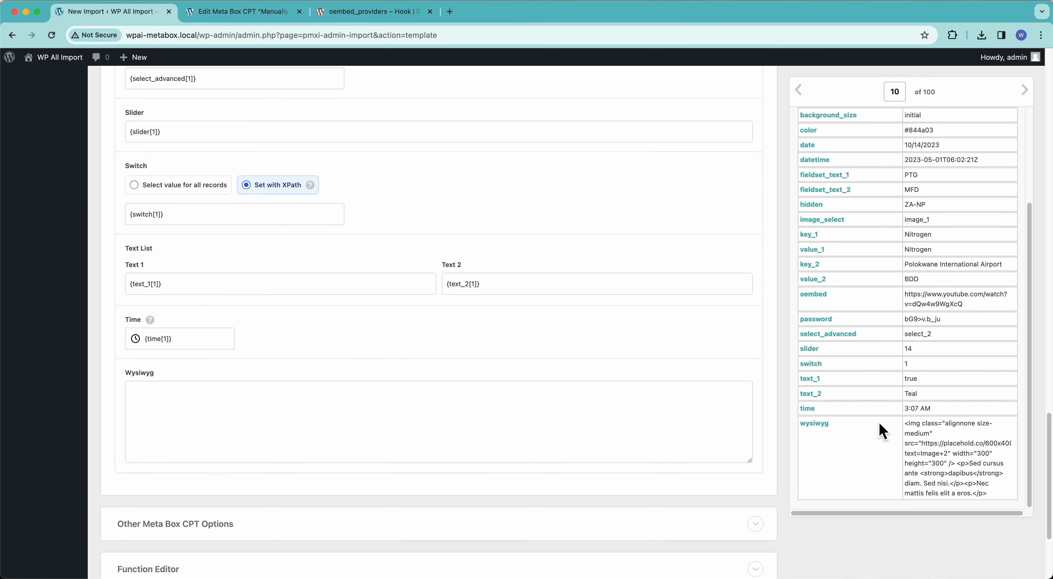
pyautogui.scroll(-1, 884, 436)
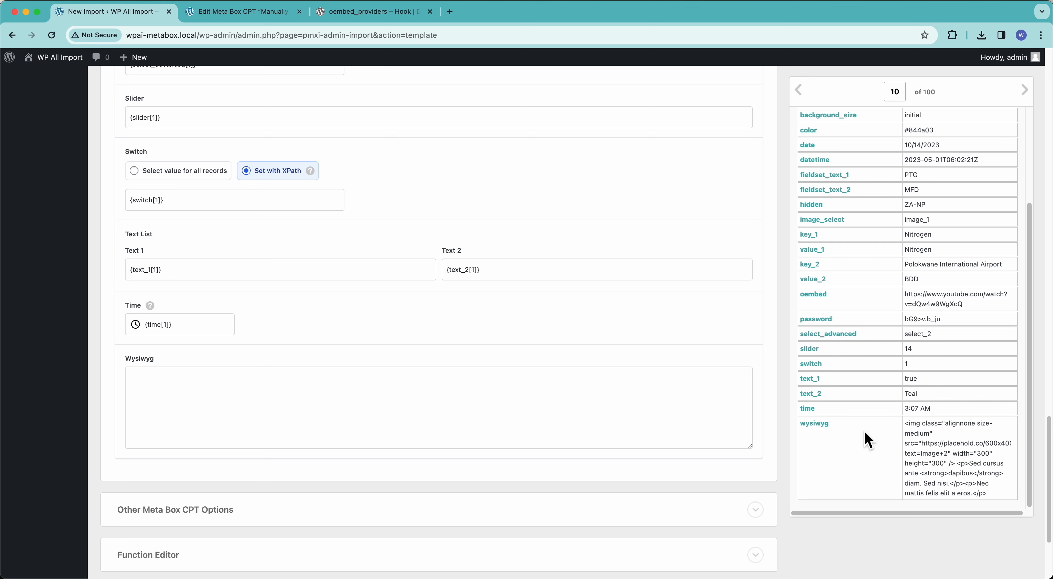
pyautogui.moveTo(827, 429); pyautogui.dragTo(571, 415)
pyautogui.scroll(20, 578, 461)
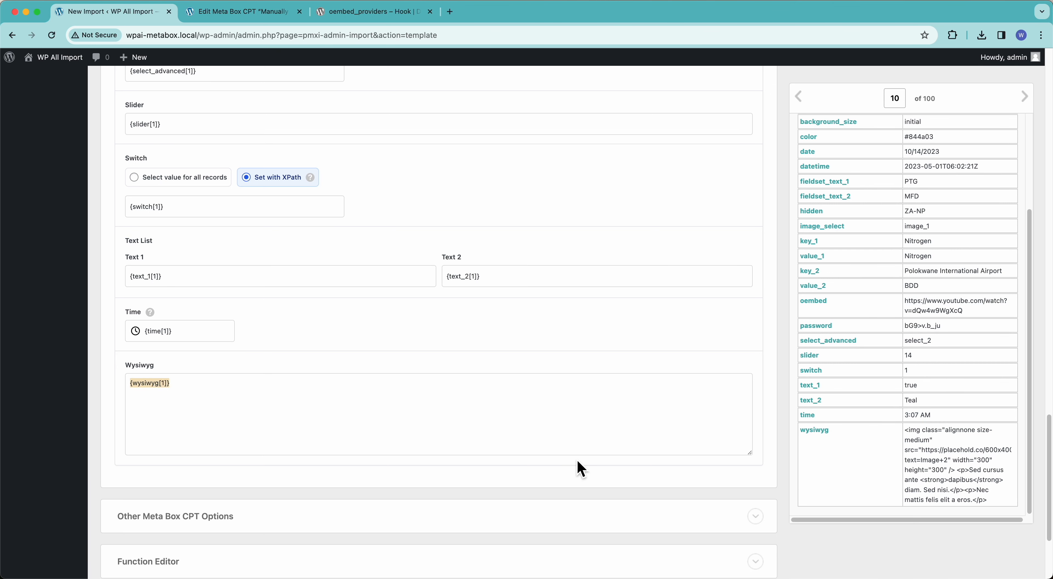
pyautogui.scroll(-20, 577, 466)
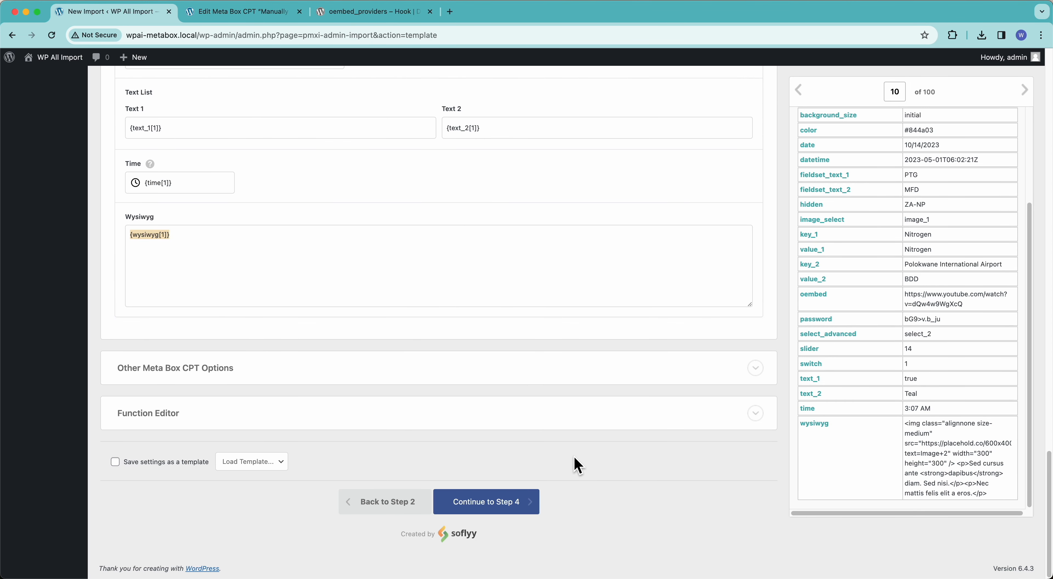
# - Auto-detect the unique identifier in the import settings, and run the import with the default update options
pyautogui.click(484, 502)
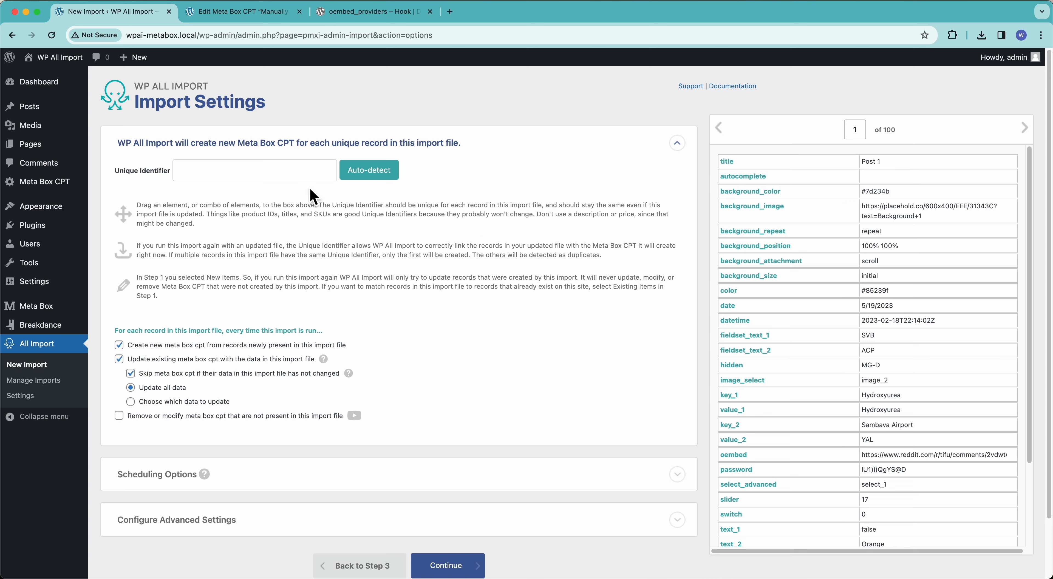
pyautogui.click(365, 177)
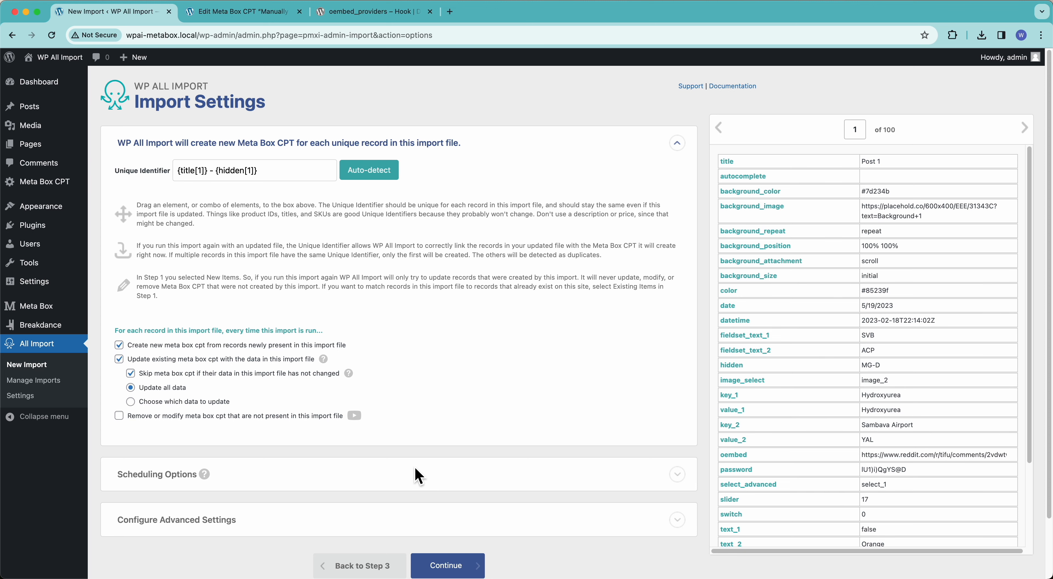
pyautogui.scroll(-3, 418, 476)
pyautogui.click(441, 497)
pyautogui.click(643, 168)
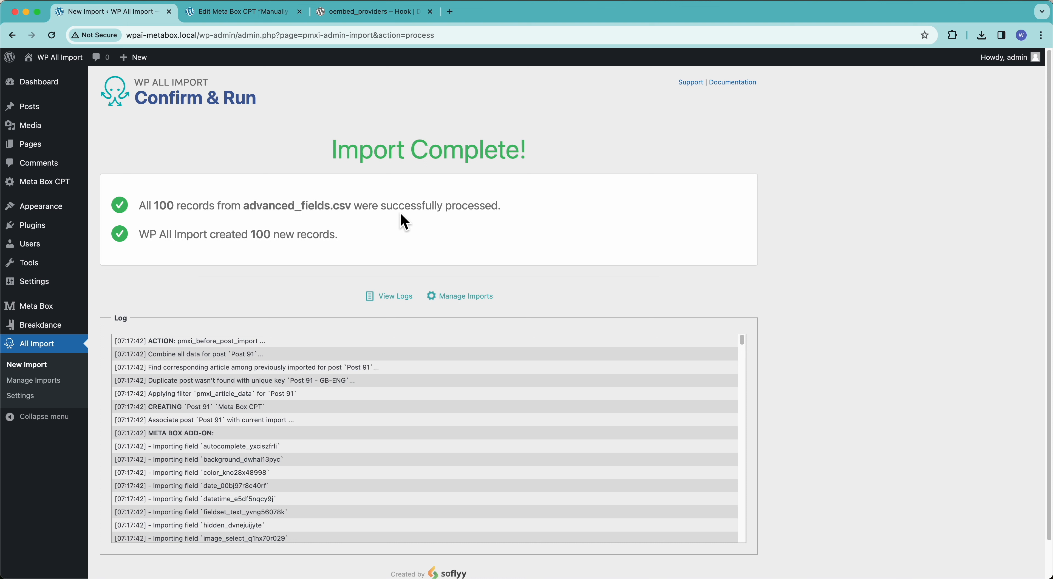
# - Show all Meta Box CPT posts sorted by date with the oldest first
pyautogui.moveTo(48, 188)
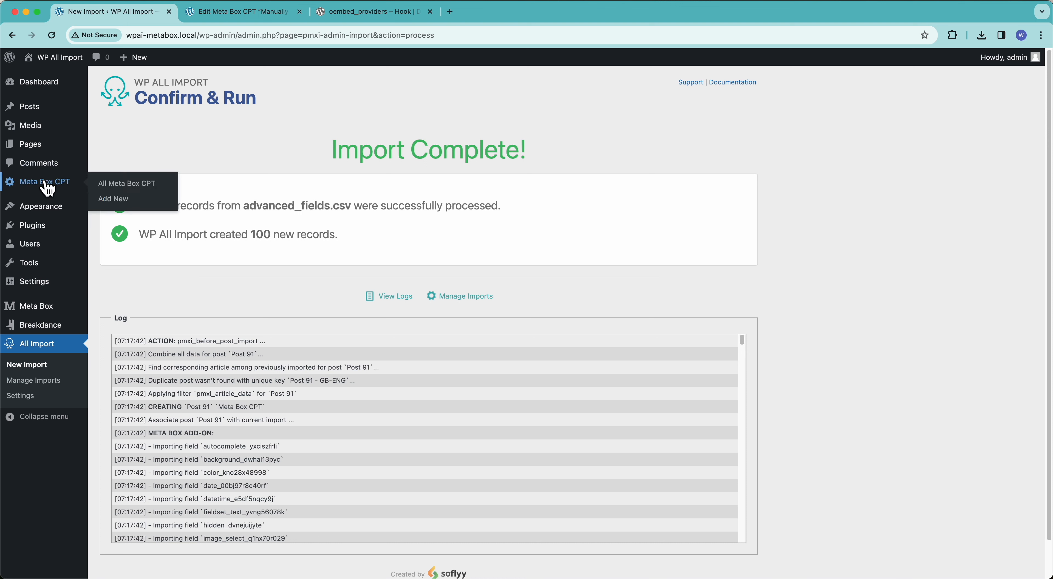
pyautogui.click(116, 188)
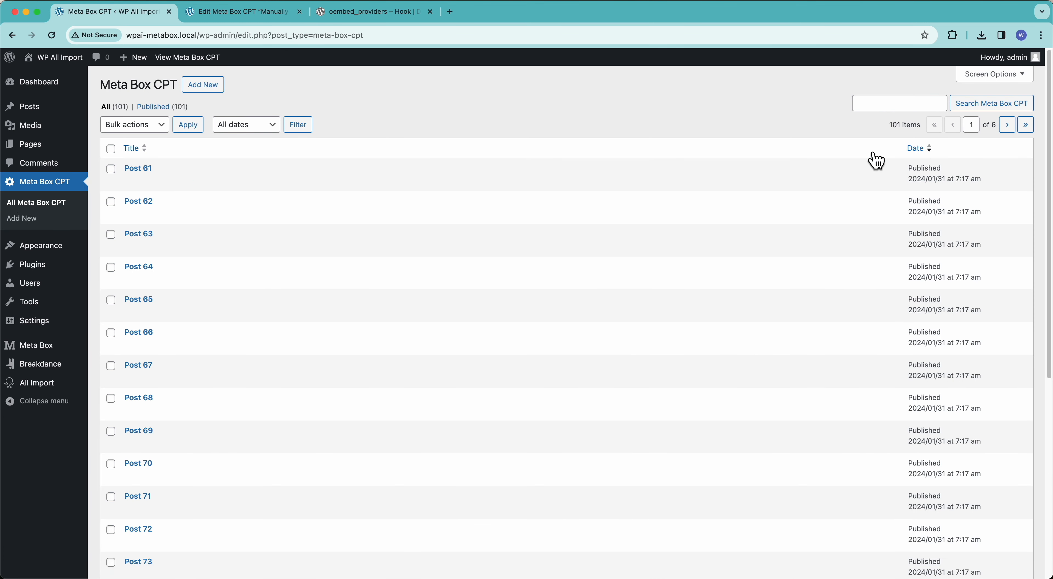
pyautogui.click(918, 151)
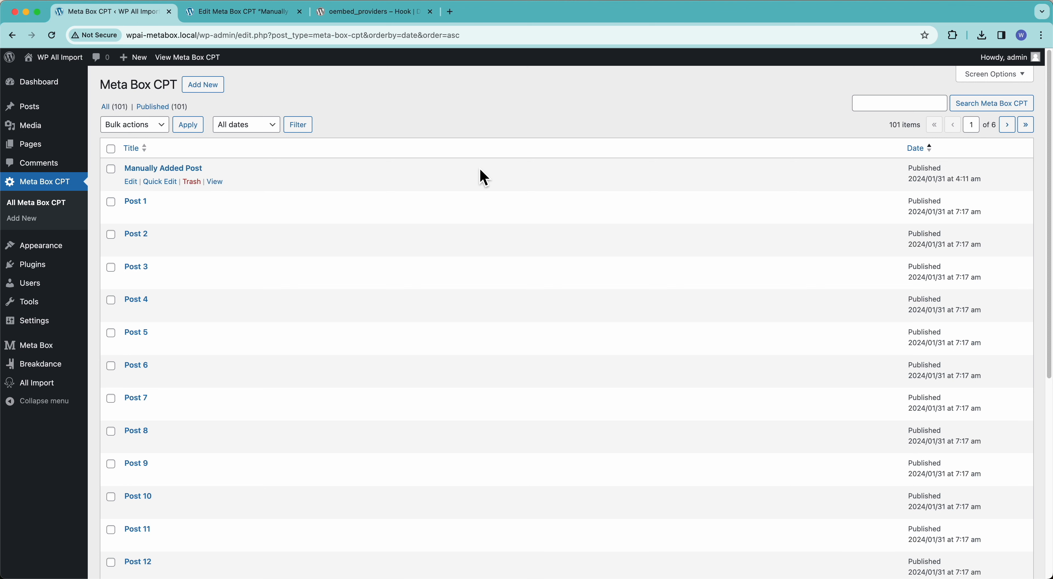
pyautogui.scroll(-3, 459, 259)
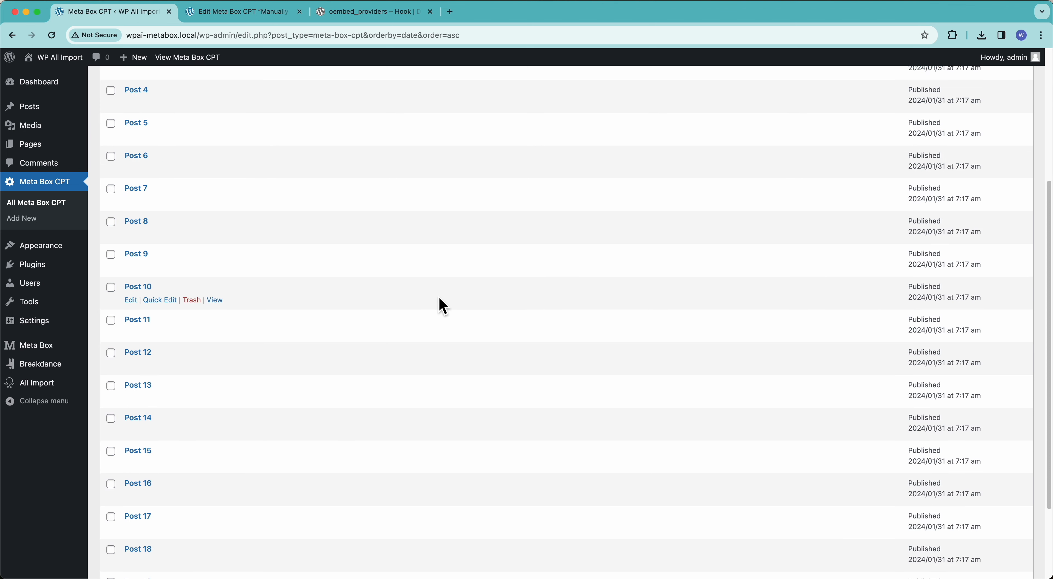
pyautogui.scroll(3, 443, 306)
# - Open Post 1, Post 9, Post 15, Post 18 and Post 19 for editing in separate browser tabs
pyautogui.keyDown('super'); pyautogui.click(131, 214); pyautogui.keyUp('super')
pyautogui.scroll(-1, 138, 424)
pyautogui.keyDown('super'); pyautogui.click(130, 463); pyautogui.keyUp('super')
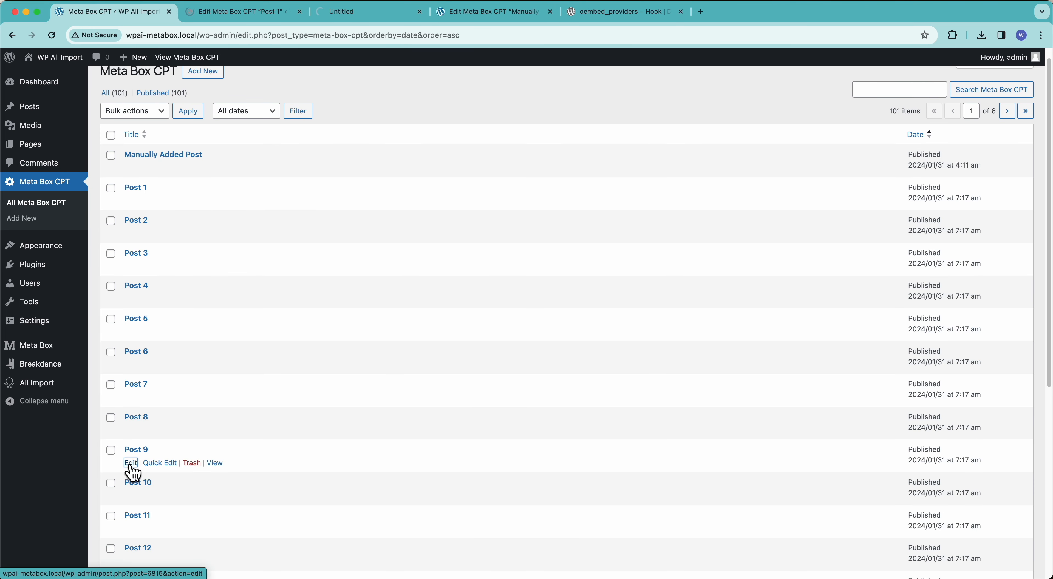
pyautogui.scroll(-4, 131, 471)
pyautogui.keyDown('super'); pyautogui.click(131, 479); pyautogui.keyUp('super')
pyautogui.scroll(-3, 132, 481)
pyautogui.scroll(-1, 133, 487)
pyautogui.keyDown('super'); pyautogui.click(131, 453); pyautogui.keyUp('super')
pyautogui.keyDown('super'); pyautogui.click(131, 486); pyautogui.keyUp('super')
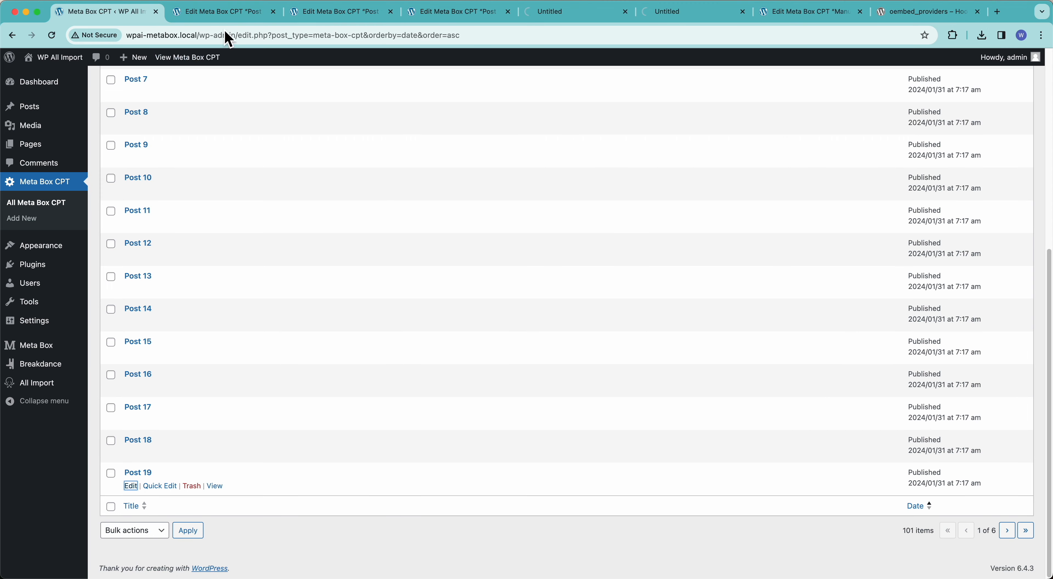
# - Check the imported Meta Box fields of Post 1 from Autocomplete through Wysiwyg, including the Wysiwyg field's visual rendering
pyautogui.click(223, 12)
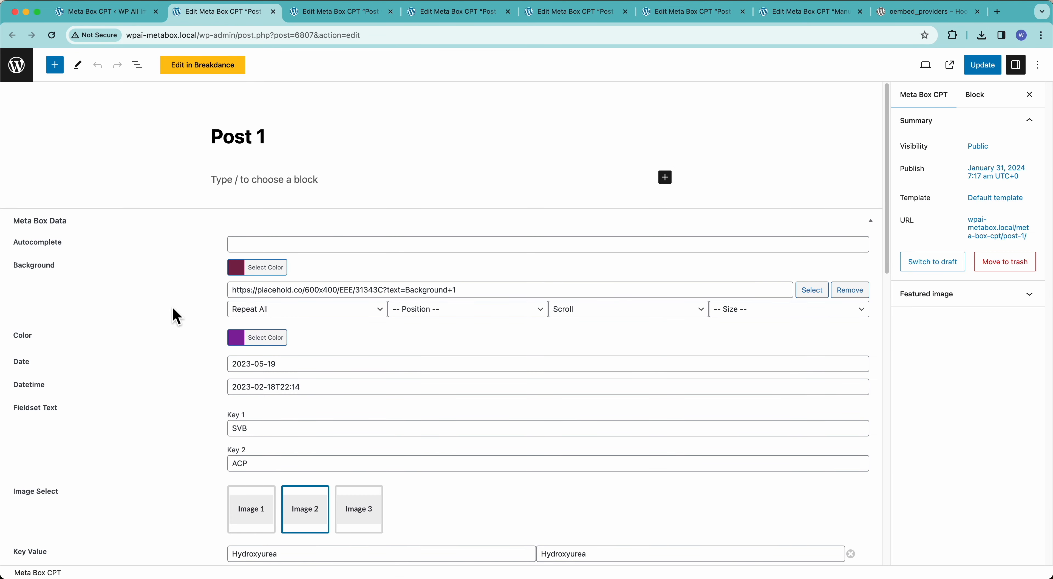
pyautogui.scroll(-2, 164, 299)
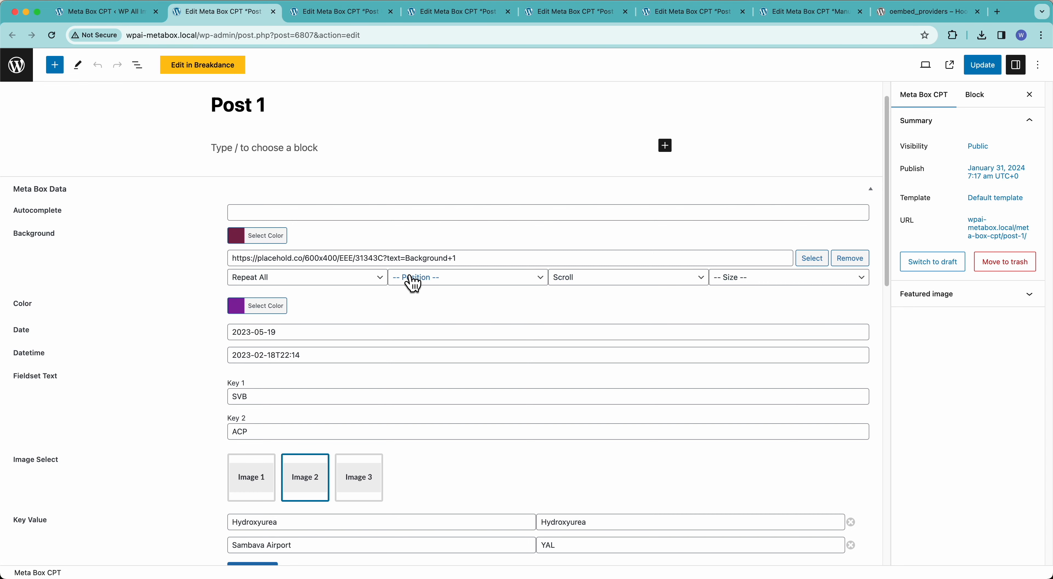
pyautogui.scroll(-10, 171, 359)
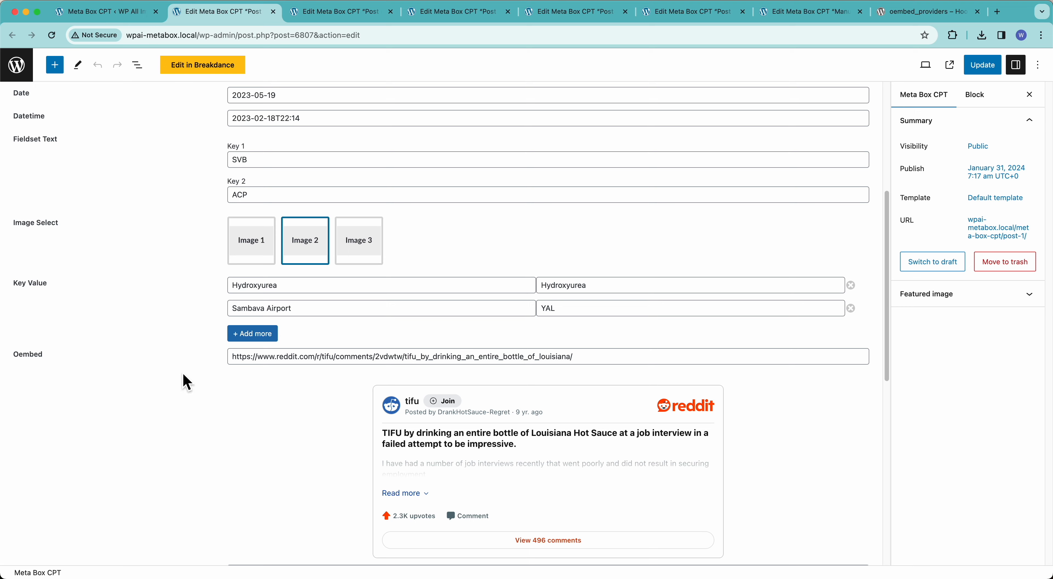
pyautogui.scroll(-4, 200, 376)
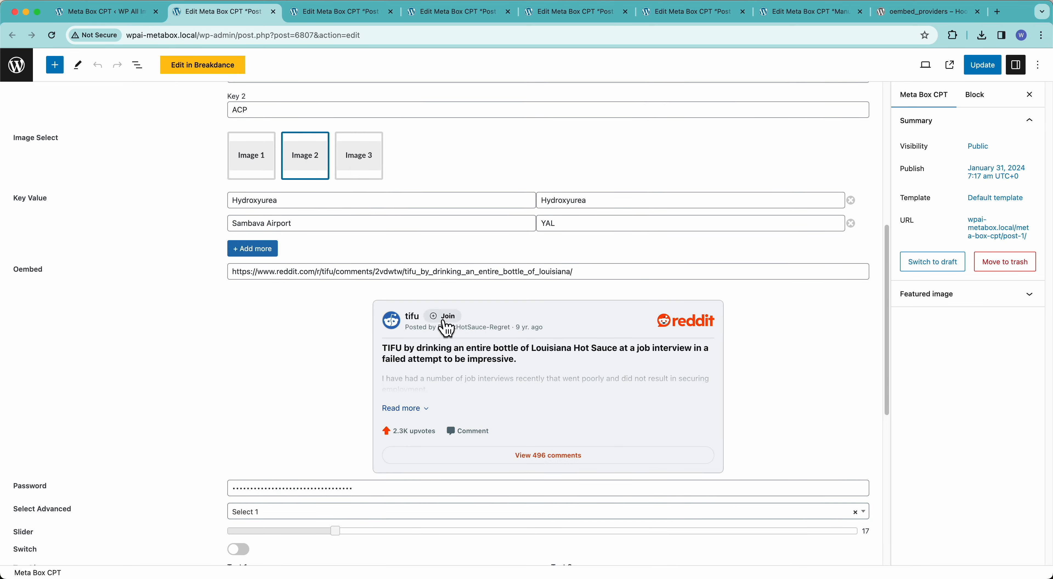
pyautogui.scroll(-1, 237, 396)
pyautogui.scroll(-5, 213, 394)
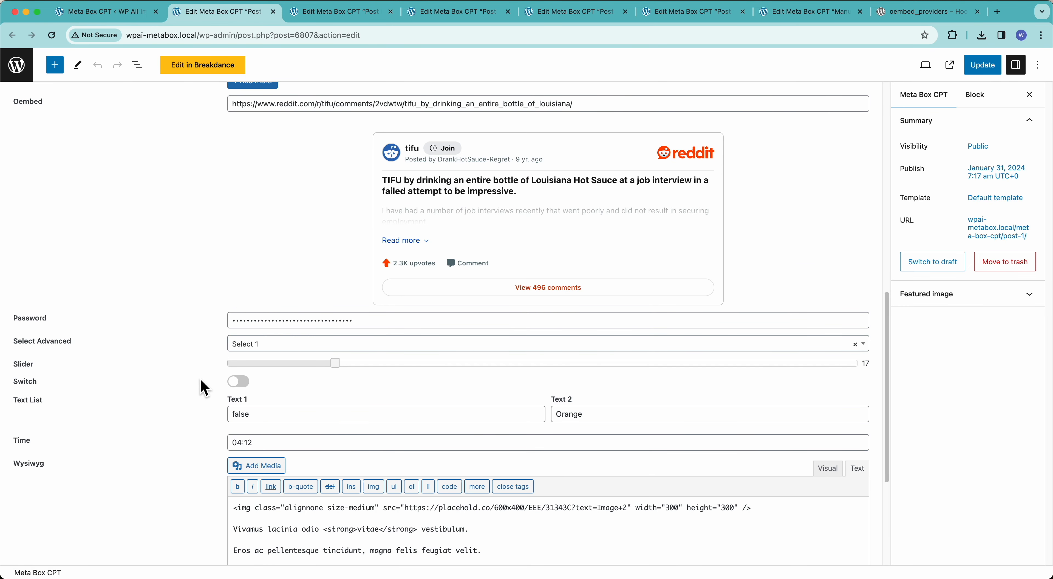
pyautogui.scroll(-5, 166, 400)
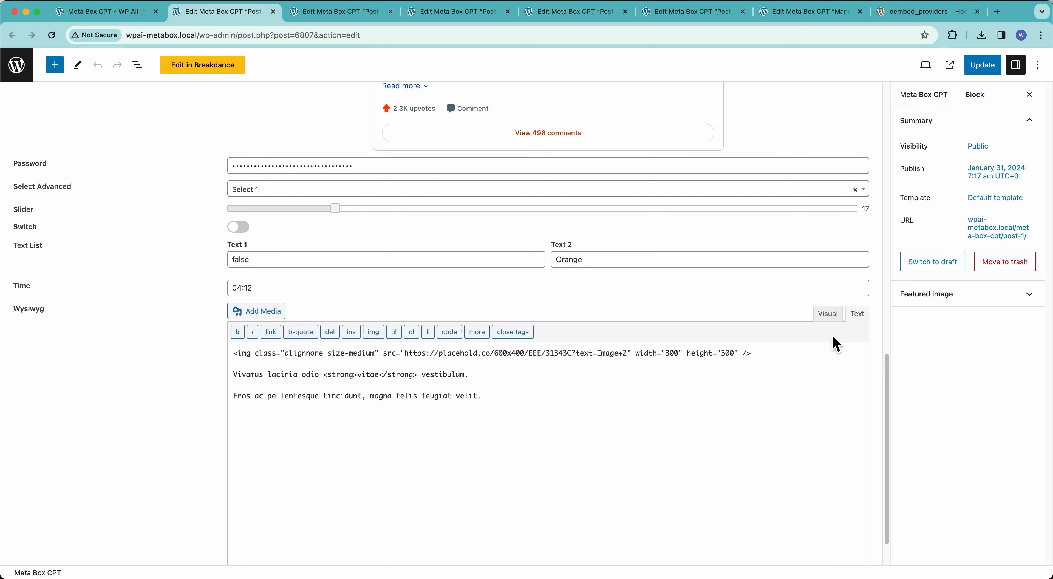
pyautogui.click(829, 314)
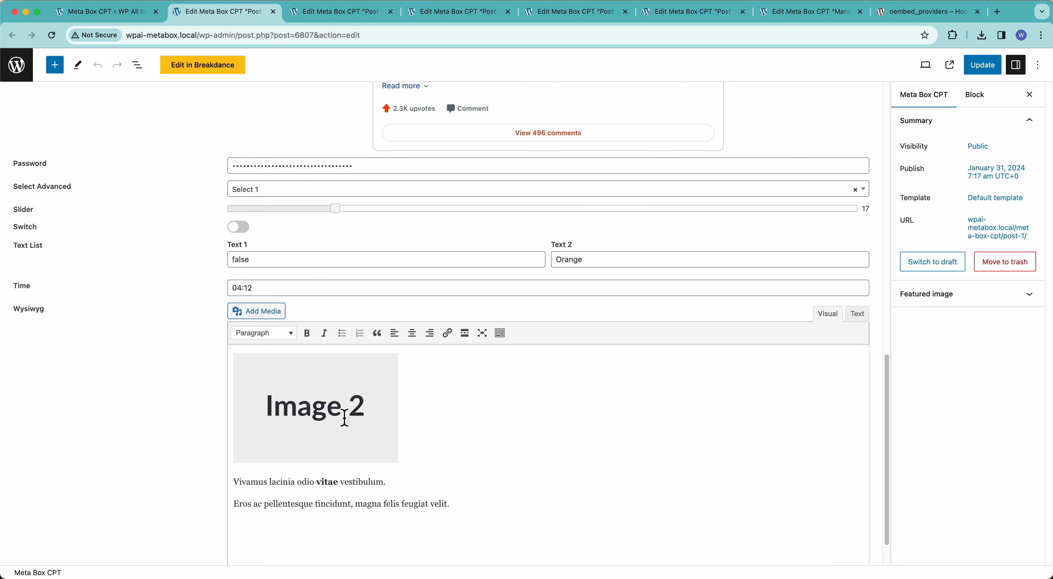
# - Review all imported Meta Box fields of Post 9, ending with its Wysiwyg content in the visual view
pyautogui.click(360, 12)
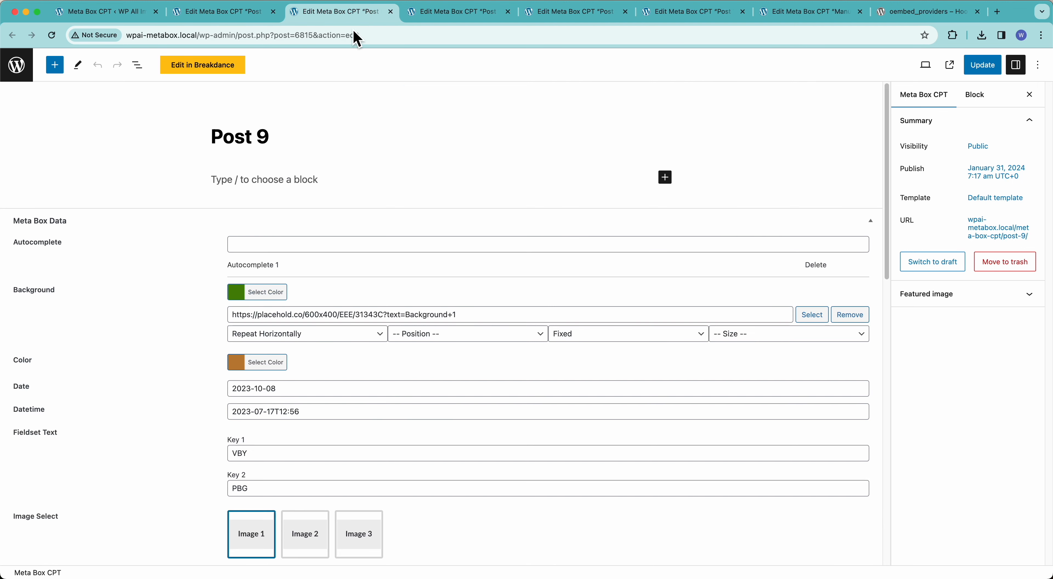
pyautogui.scroll(-4, 165, 333)
pyautogui.scroll(3, 162, 332)
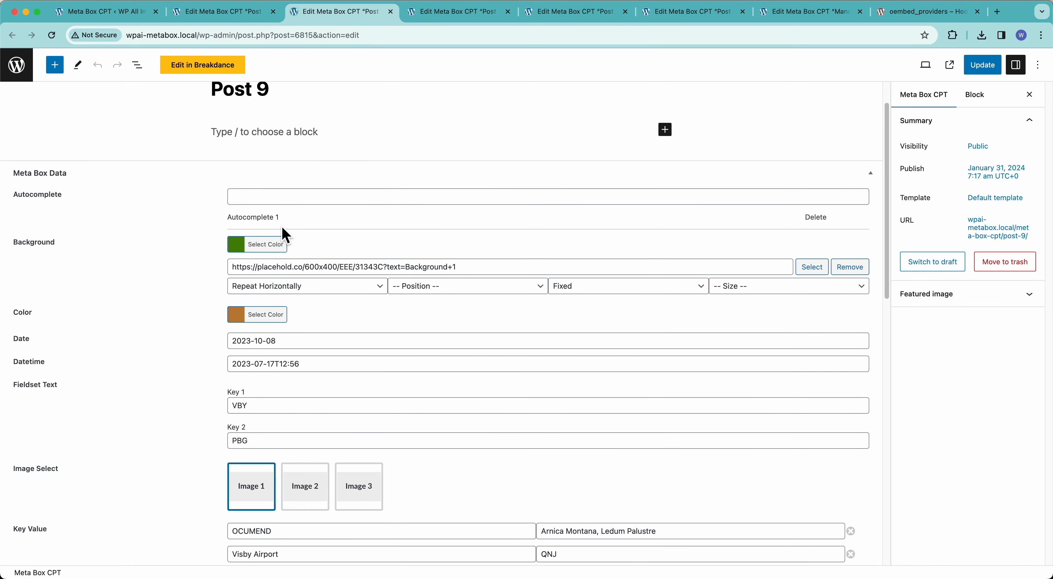
pyautogui.scroll(-5, 188, 298)
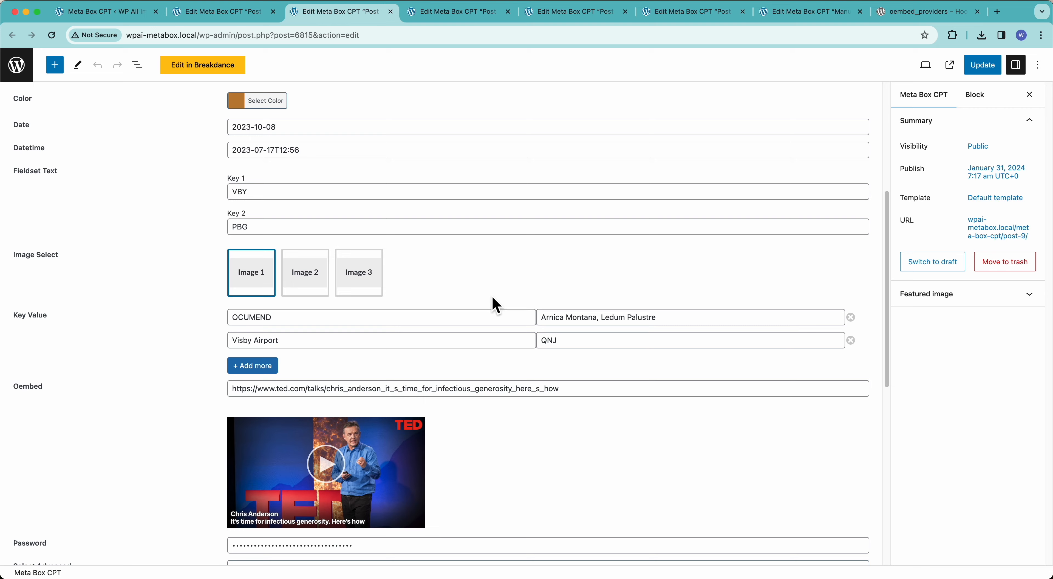
pyautogui.scroll(-1, 413, 292)
pyautogui.scroll(-4, 480, 336)
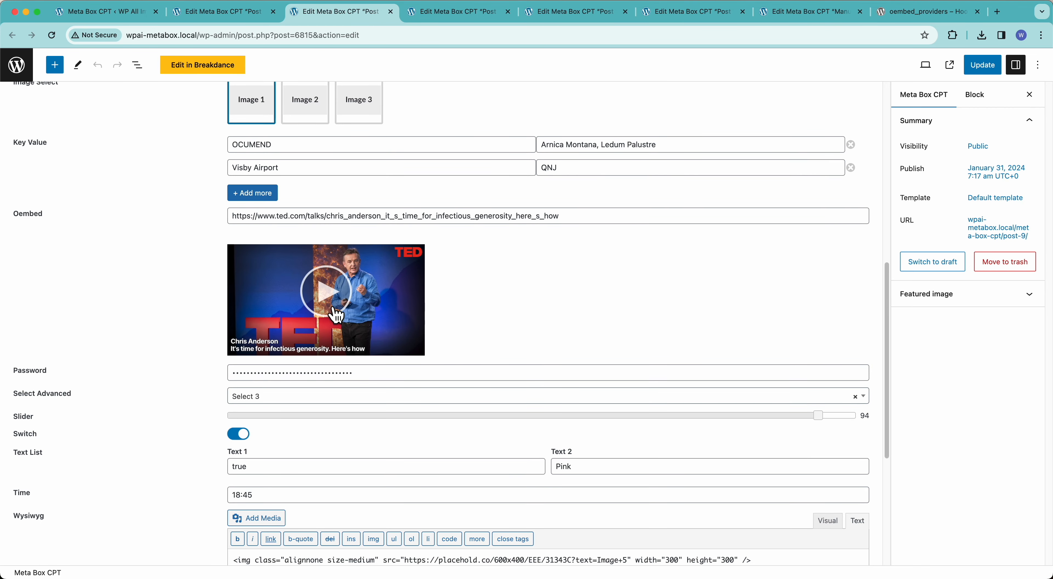
pyautogui.scroll(-6, 574, 303)
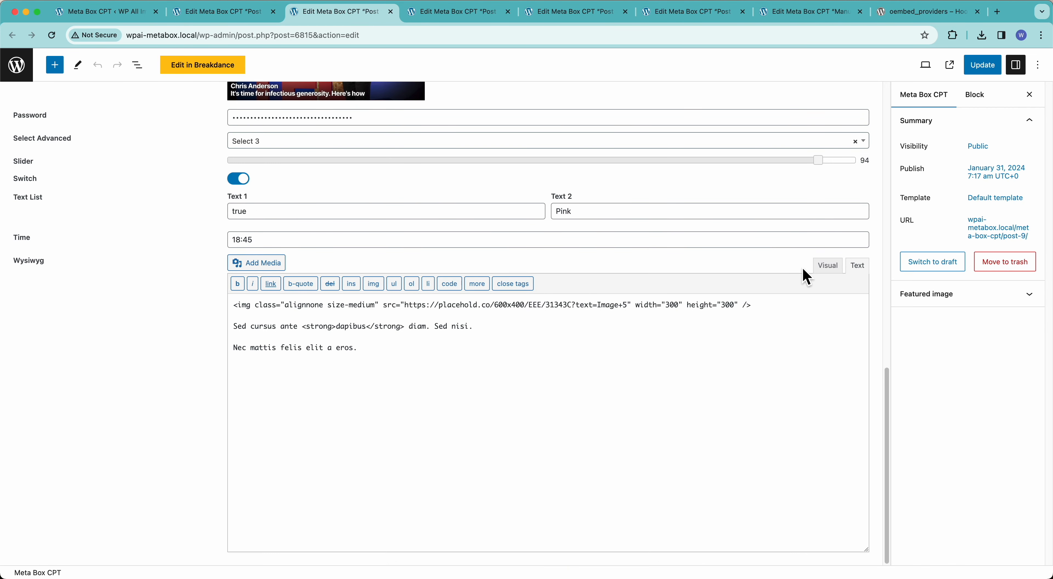
pyautogui.click(820, 272)
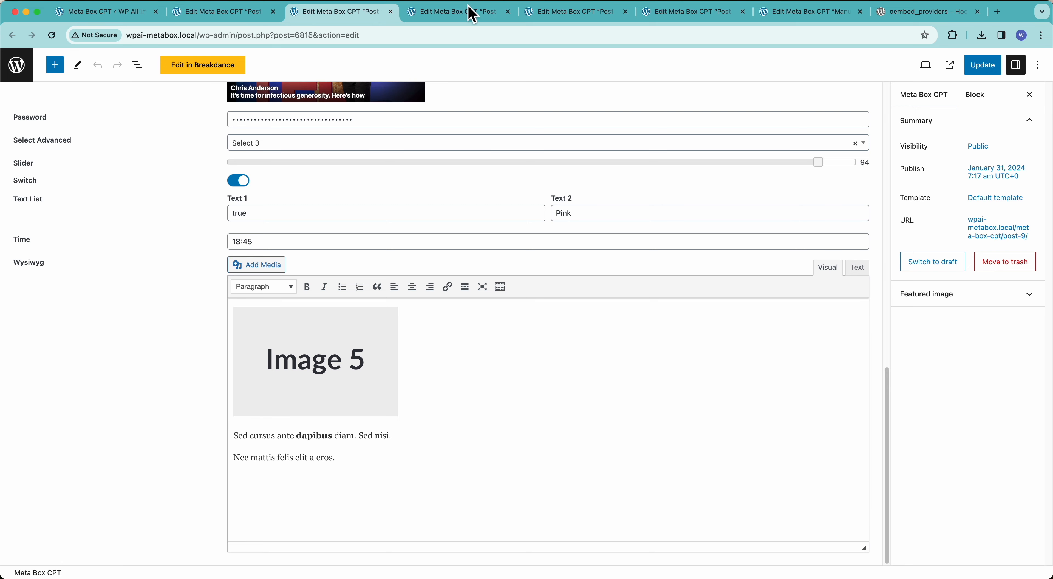
# - Inspect the imported fields of Post 15 and Post 18, and view Post 18's Wysiwyg content as rendered
pyautogui.click(470, 13)
pyautogui.scroll(-15, 181, 362)
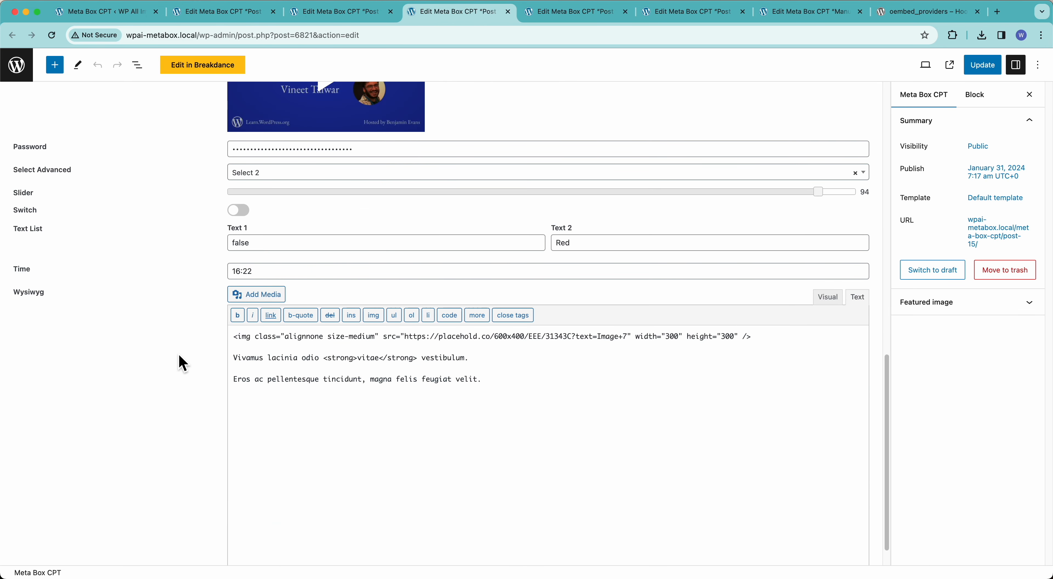
pyautogui.click(548, 13)
pyautogui.scroll(-15, 153, 395)
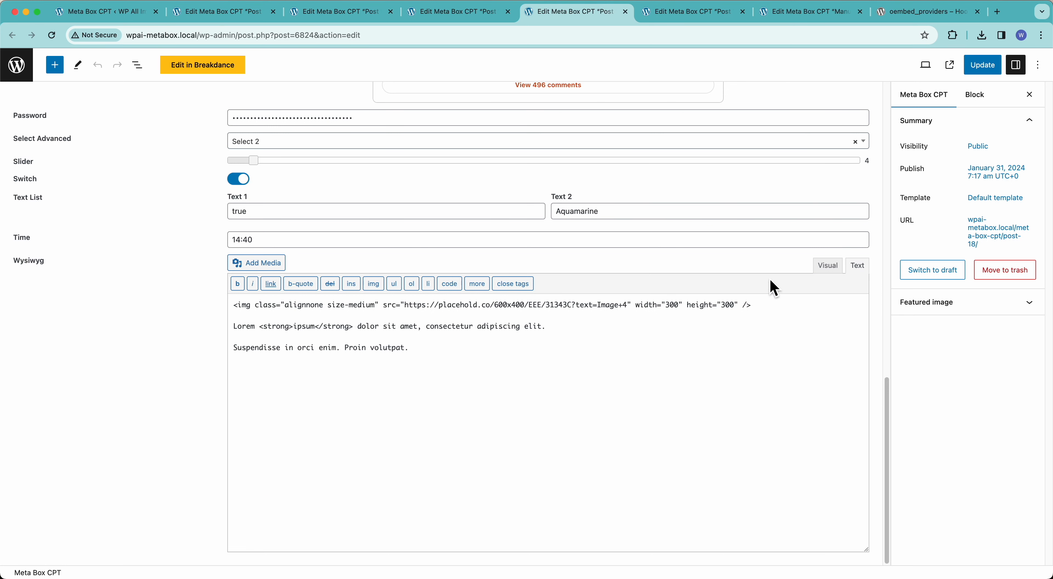
pyautogui.click(826, 266)
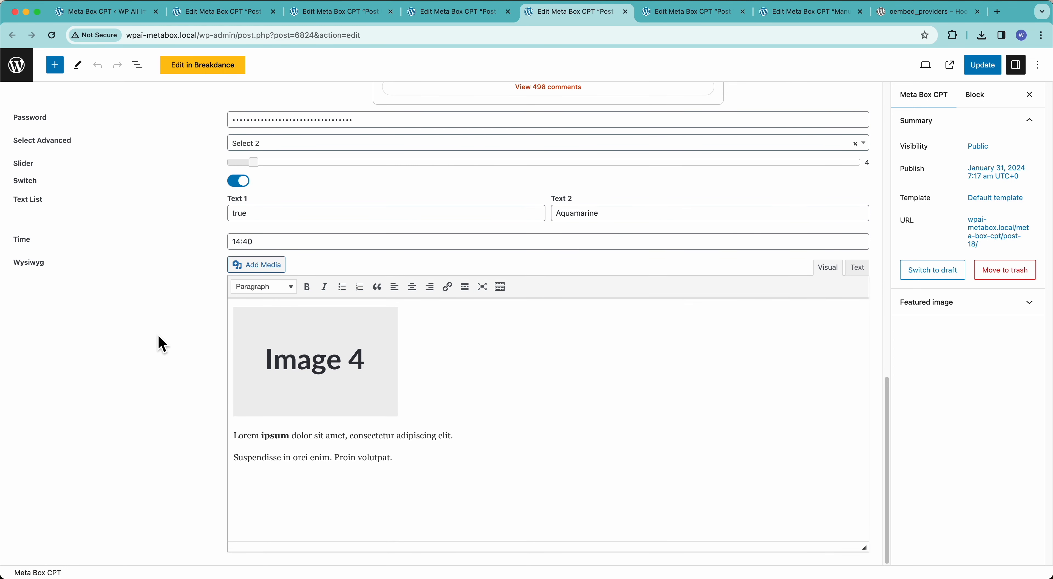